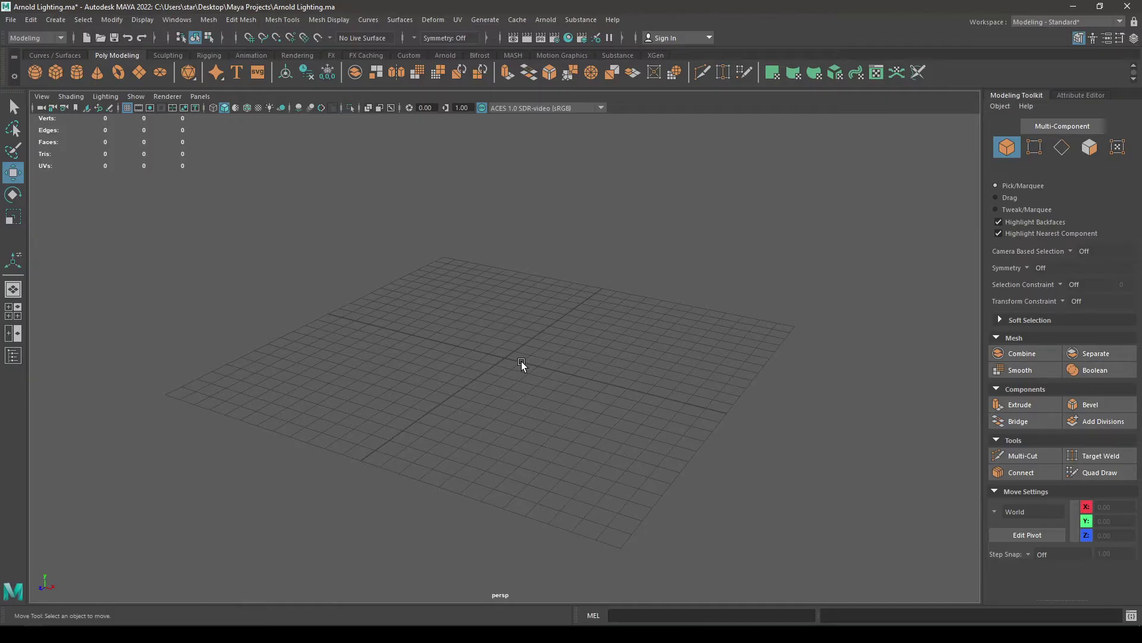
Create a polygon sphere and a polygon plane at the grid's origin.
{"action": "scroll", "coordinate": [510, 420], "scroll_direction": "up", "scroll_amount": 3}
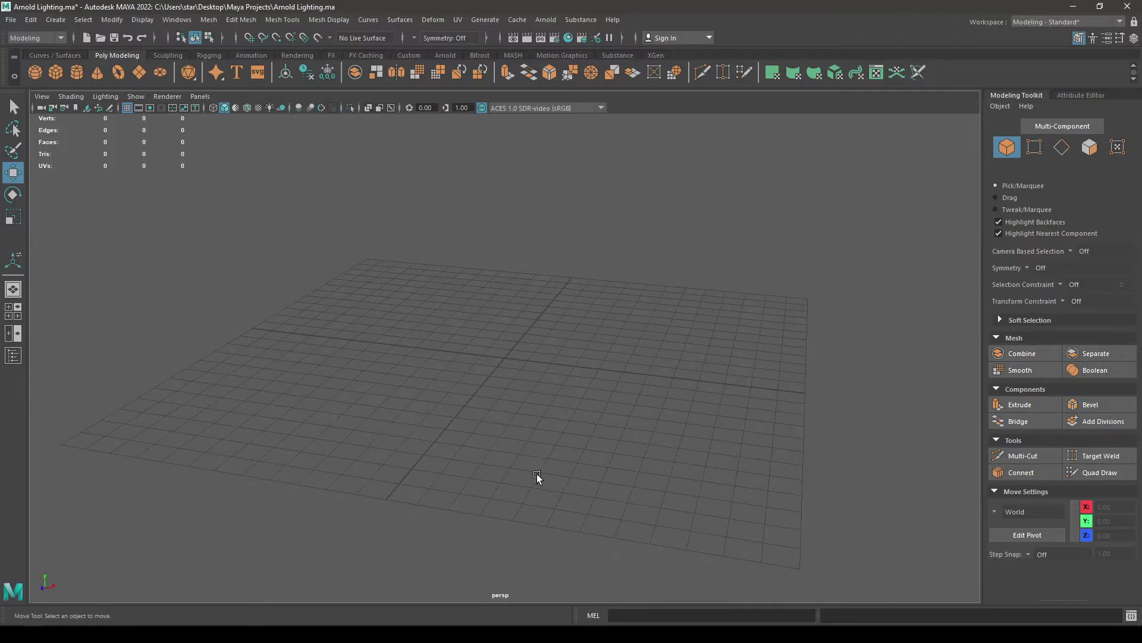
{"action": "right_click_drag", "start_coordinate": [501, 283], "coordinate": [524, 304], "text": "shift"}
{"action": "left_click", "coordinate": [573, 280]}
{"action": "right_click_drag", "start_coordinate": [599, 274], "coordinate": [541, 258], "text": "shift"}
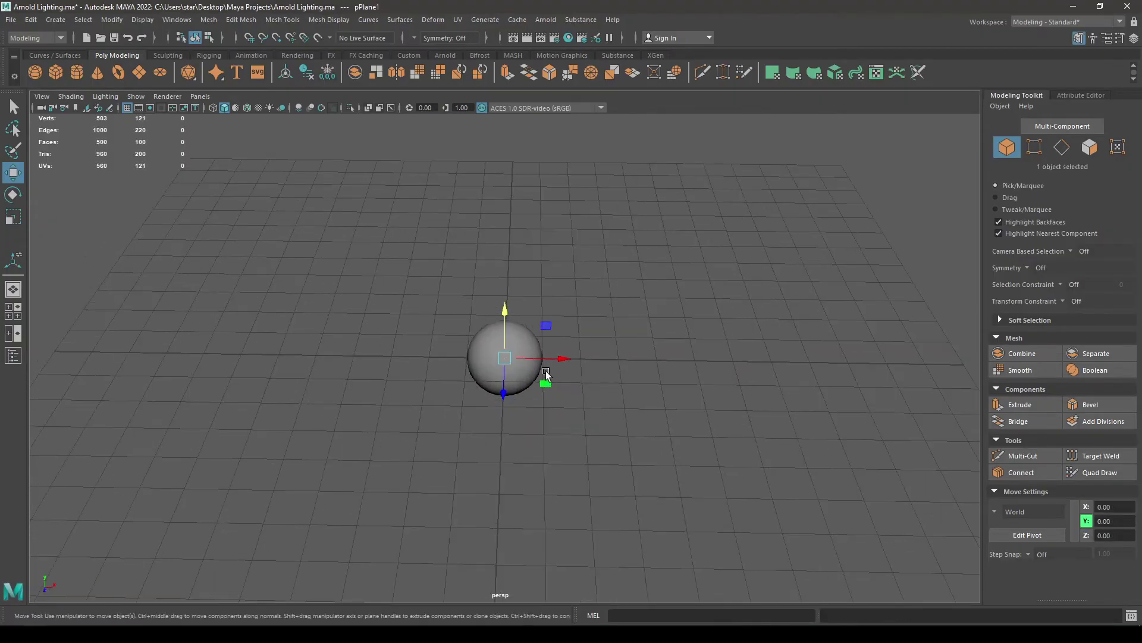
Set the plane's width and height to 30 with one subdivision in each direction.
{"action": "key", "text": "t"}
{"action": "left_click", "coordinate": [355, 268]}
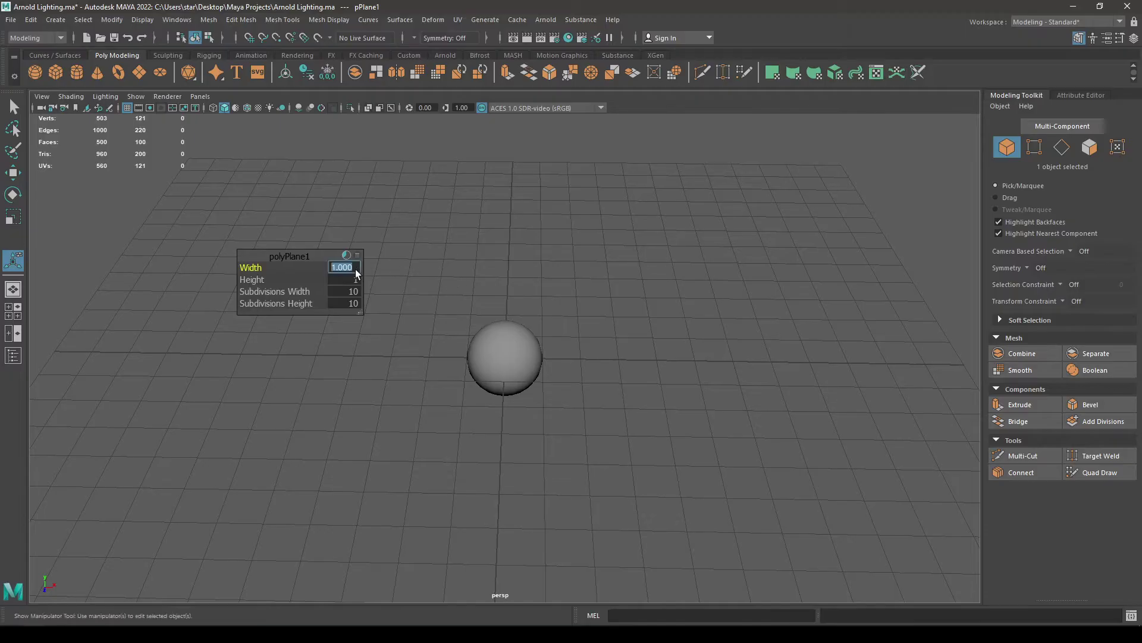
{"action": "type", "text": "30"}
{"action": "key", "text": "Tab"}
{"action": "type", "text": "30"}
{"action": "key", "text": "Tab"}
{"action": "type", "text": "1"}
{"action": "key", "text": "Tab"}
{"action": "type", "text": "1"}
{"action": "key", "text": "Return"}
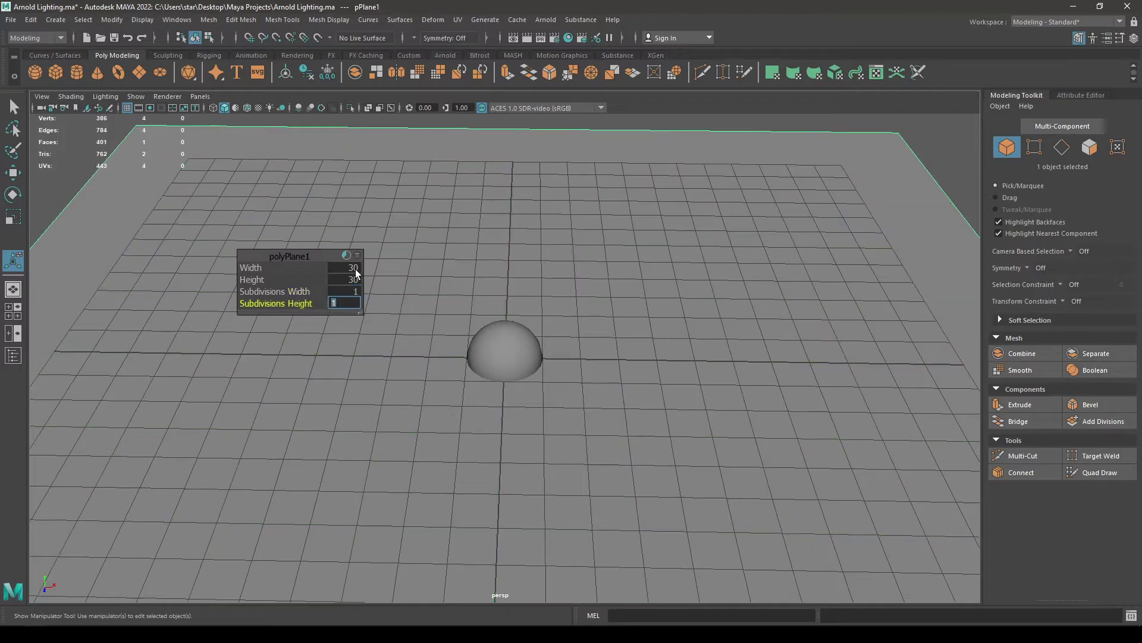
Extrude the plane's back edge straight up to form a tall back wall behind the sphere.
{"action": "key", "text": "w"}
{"action": "left_click_drag", "start_coordinate": [417, 380], "coordinate": [482, 276], "text": "alt"}
{"action": "right_click_drag", "start_coordinate": [426, 254], "coordinate": [413, 167]}
{"action": "left_click_drag", "start_coordinate": [405, 261], "coordinate": [368, 322], "text": "alt"}
{"action": "right_click_drag", "start_coordinate": [368, 322], "coordinate": [559, 362], "text": "alt"}
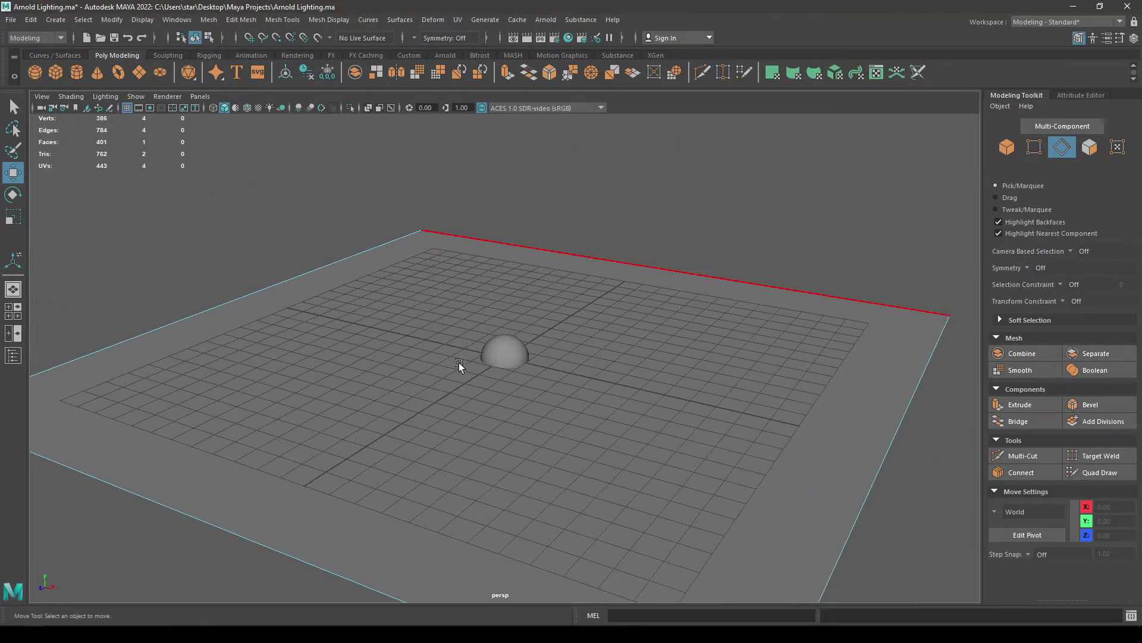
{"action": "left_click_drag", "start_coordinate": [458, 363], "coordinate": [522, 346], "text": "alt"}
{"action": "left_click_drag", "start_coordinate": [597, 447], "coordinate": [585, 439], "text": "alt"}
{"action": "right_click_drag", "start_coordinate": [586, 439], "coordinate": [553, 310], "text": "alt"}
{"action": "middle_click_drag", "start_coordinate": [552, 257], "coordinate": [554, 335], "text": "alt"}
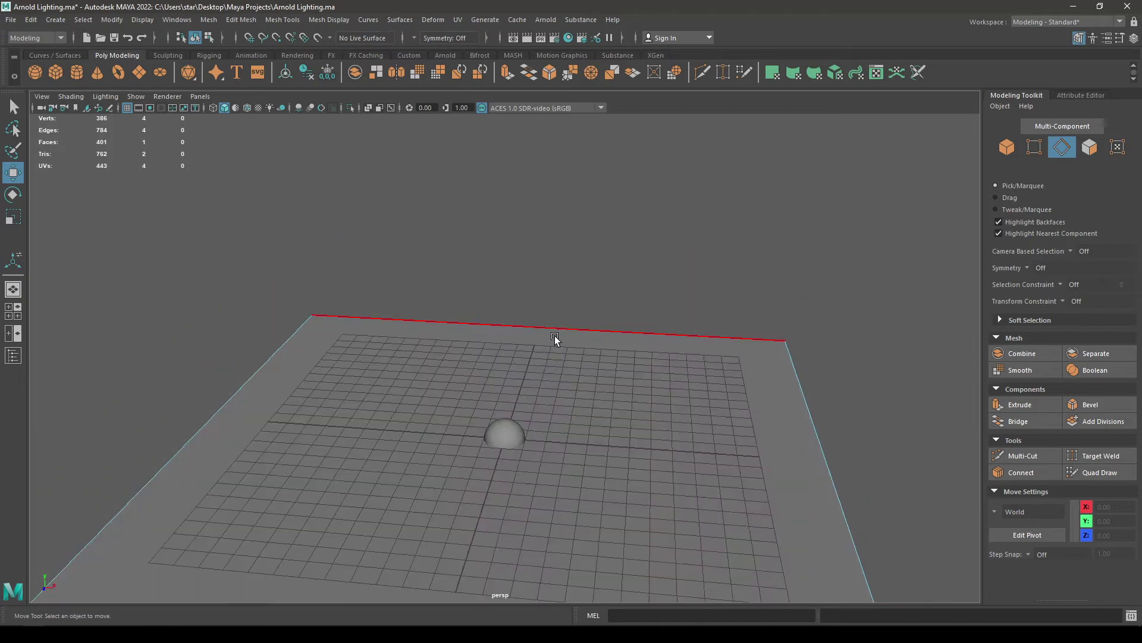
{"action": "left_click", "coordinate": [555, 334]}
{"action": "right_click_drag", "start_coordinate": [565, 416], "coordinate": [540, 307], "text": "alt"}
{"action": "left_click_drag", "start_coordinate": [530, 295], "coordinate": [531, 91], "text": "shift"}
Bevel the edge between floor and back wall with six segments for a curved backdrop, and return to object mode.
{"action": "left_click", "coordinate": [519, 321]}
{"action": "scroll", "coordinate": [494, 327], "scroll_direction": "up", "scroll_amount": 2}
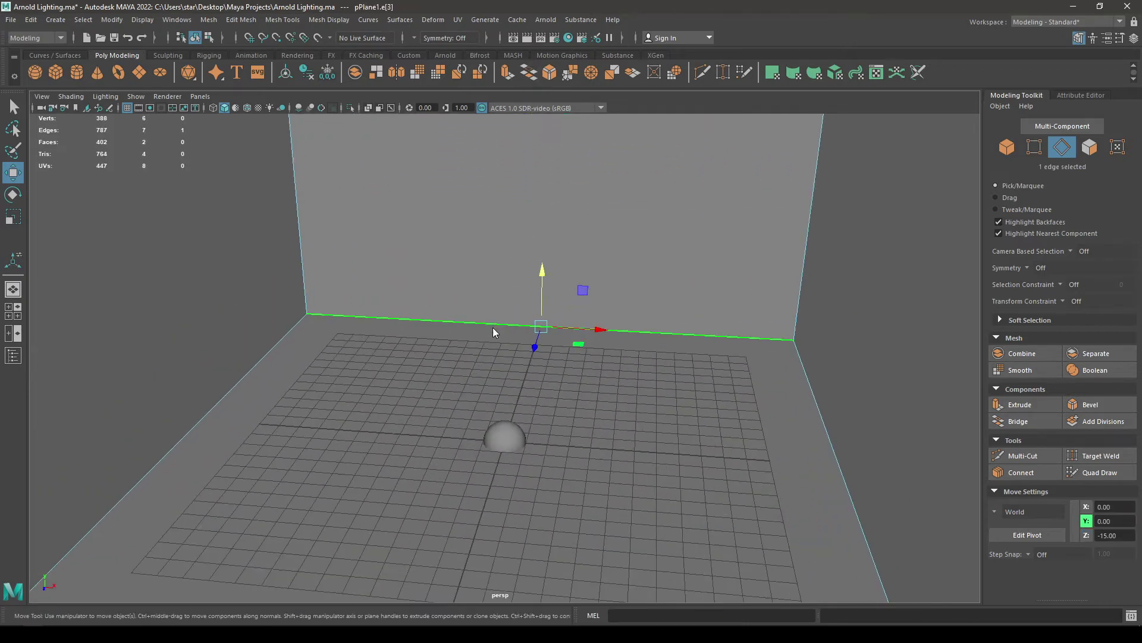
{"action": "right_click_drag", "start_coordinate": [500, 327], "coordinate": [566, 327], "text": "shift"}
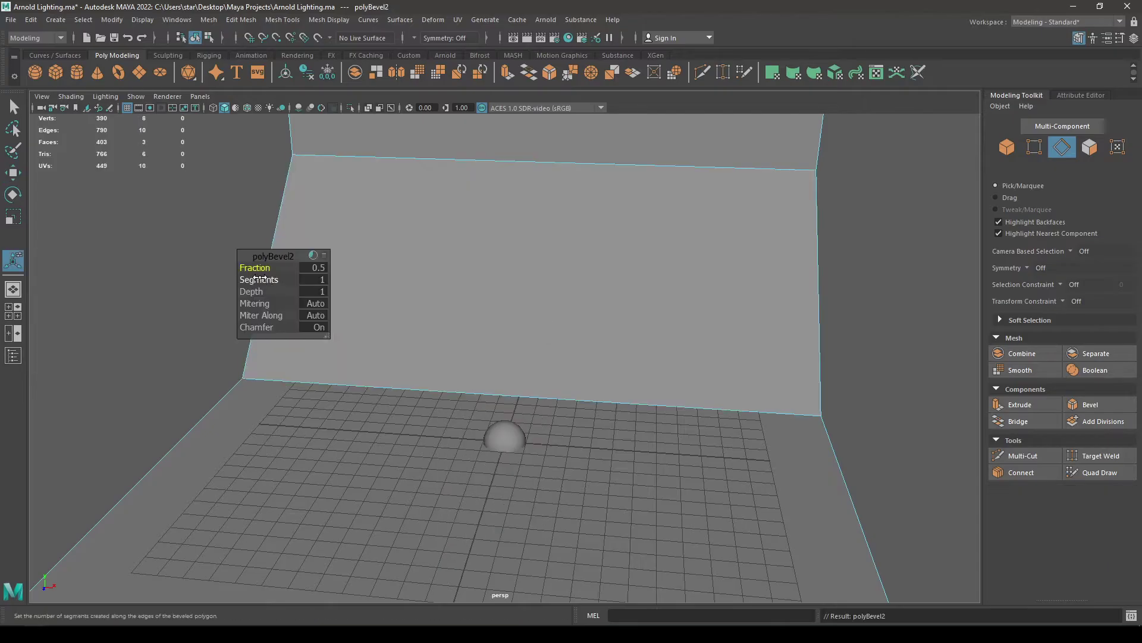
{"action": "left_click_drag", "start_coordinate": [260, 279], "coordinate": [524, 283]}
{"action": "left_click_drag", "start_coordinate": [524, 283], "coordinate": [377, 320], "text": "alt"}
{"action": "key", "text": "w"}
{"action": "right_click_drag", "start_coordinate": [378, 304], "coordinate": [518, 249]}
{"action": "left_click_drag", "start_coordinate": [518, 249], "coordinate": [594, 291], "text": "alt"}
Assign a new aiStandardSurface material to the backdrop plane.
{"action": "right_click", "coordinate": [620, 262]}
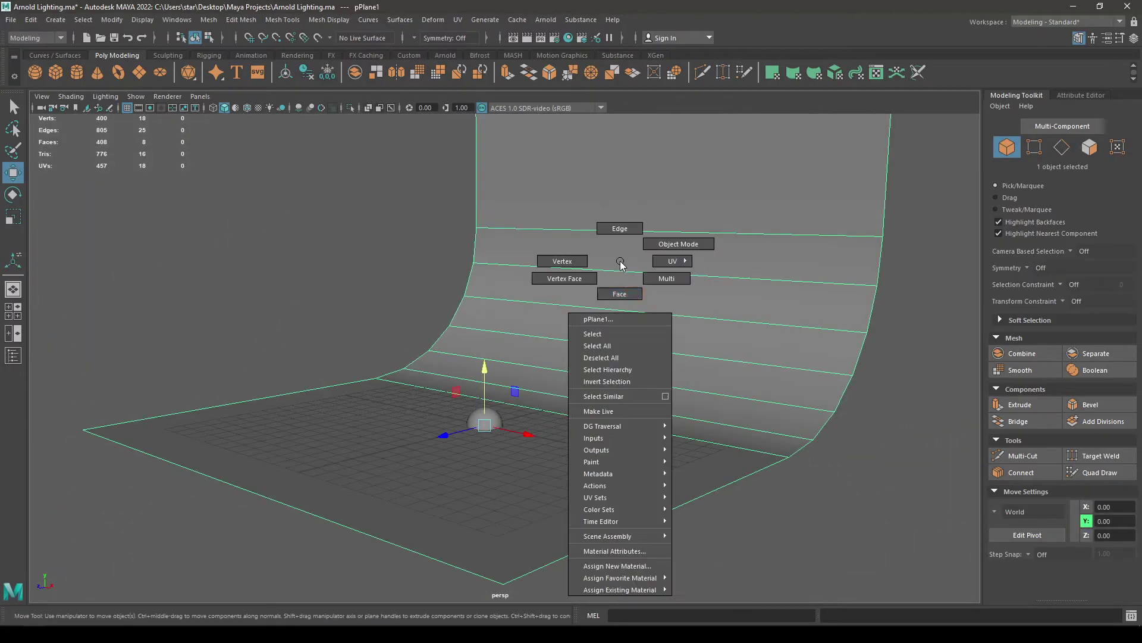
{"action": "left_click", "coordinate": [617, 566]}
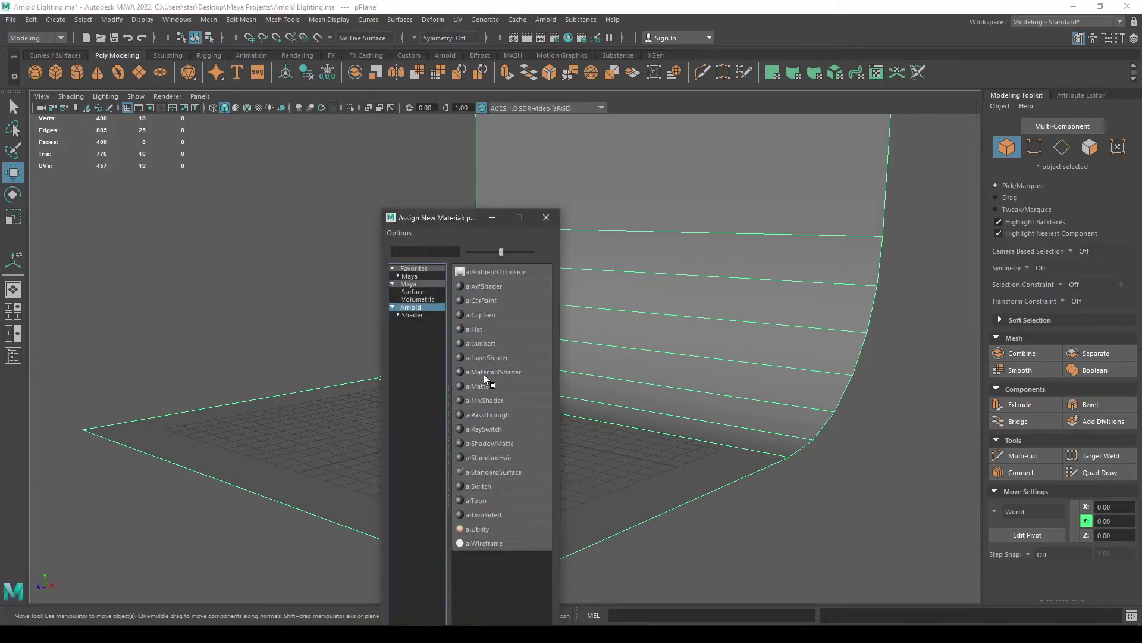
{"action": "left_click", "coordinate": [516, 472]}
Assign the existing aiStandardSurface2 material to the sphere.
{"action": "left_click_drag", "start_coordinate": [563, 307], "coordinate": [600, 333], "text": "alt"}
{"action": "right_click_drag", "start_coordinate": [595, 339], "coordinate": [546, 502], "text": "alt"}
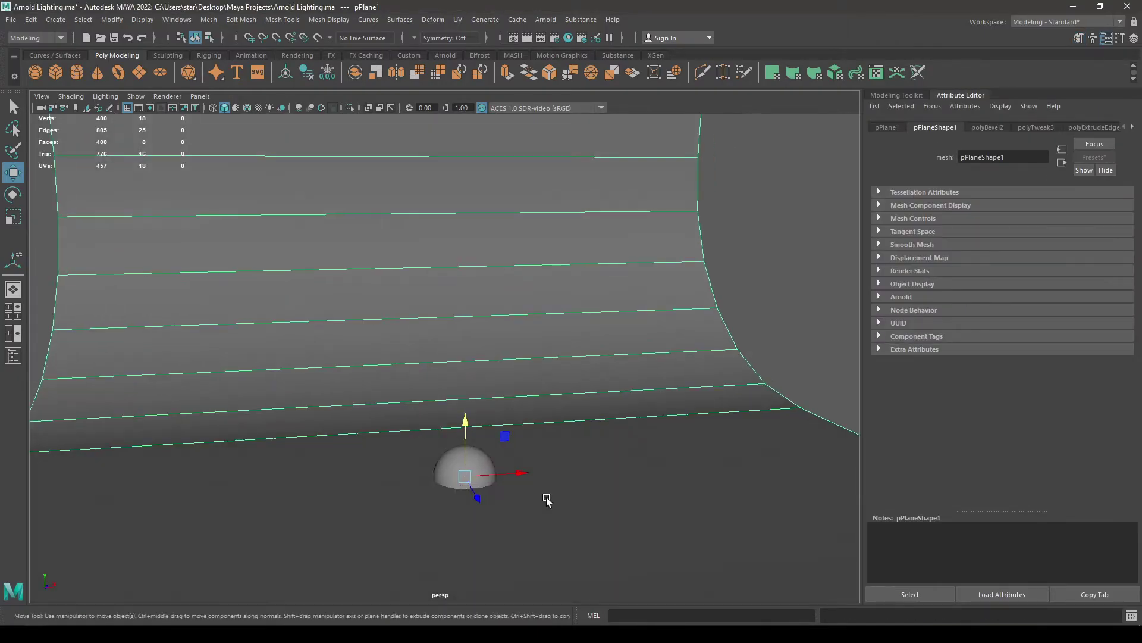
{"action": "left_click", "coordinate": [445, 497]}
{"action": "left_click", "coordinate": [461, 476]}
{"action": "right_click", "coordinate": [464, 470]}
{"action": "mouse_move", "coordinate": [464, 619]}
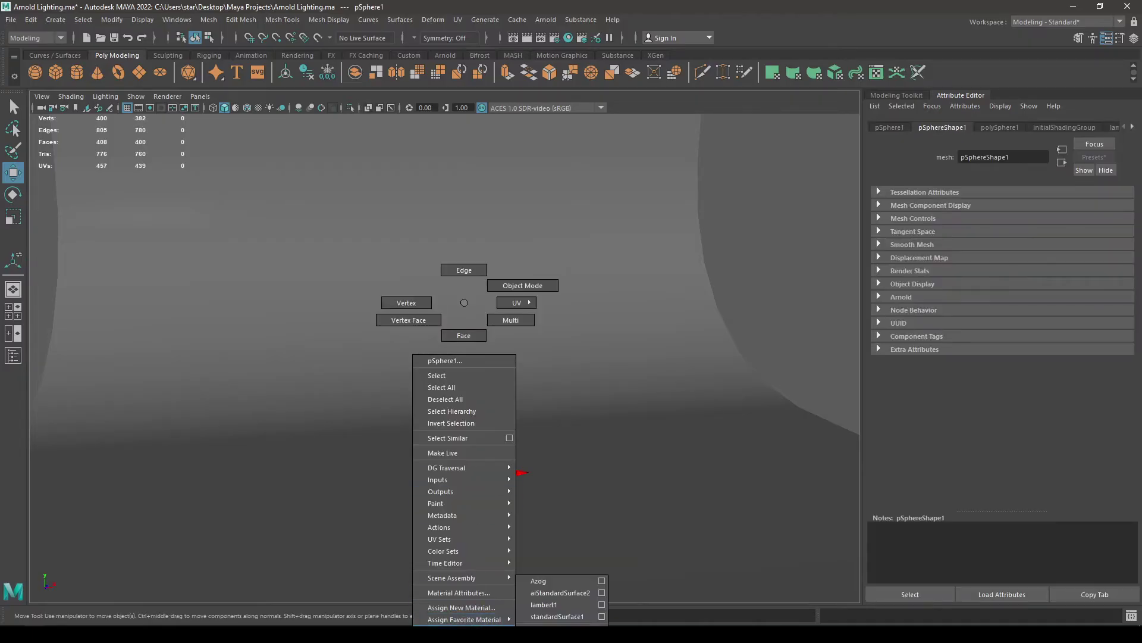
{"action": "left_click", "coordinate": [556, 592]}
Raise the sphere so that it floats above the backdrop's floor, and clear the selection.
{"action": "left_click_drag", "start_coordinate": [667, 471], "coordinate": [610, 483], "text": "alt"}
{"action": "left_click_drag", "start_coordinate": [452, 418], "coordinate": [431, 480]}
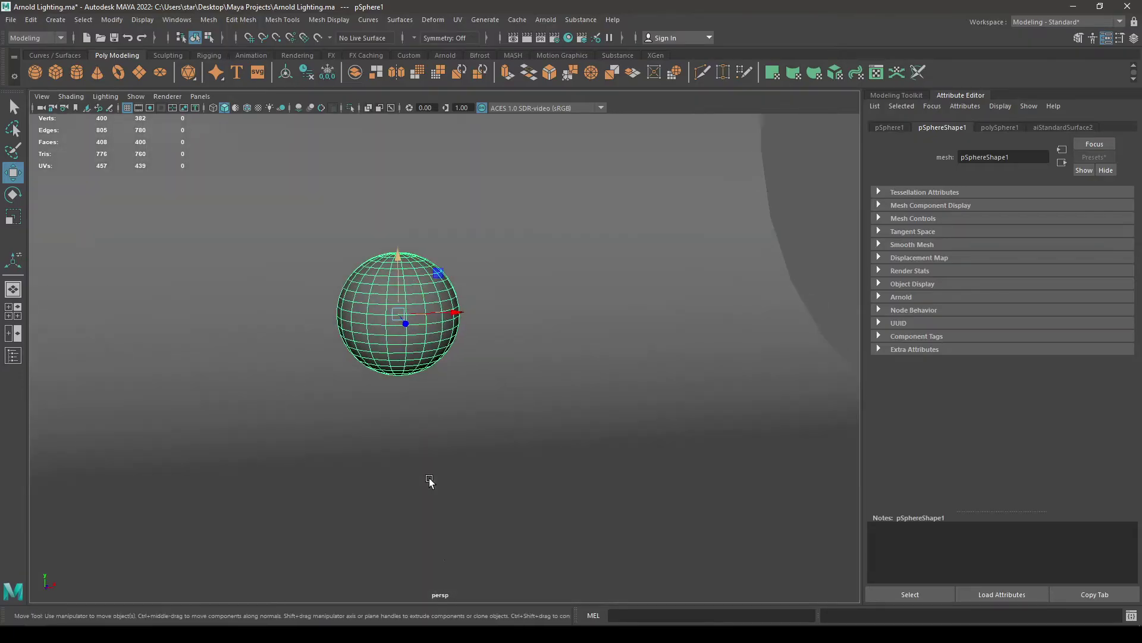
{"action": "left_click", "coordinate": [842, 238]}
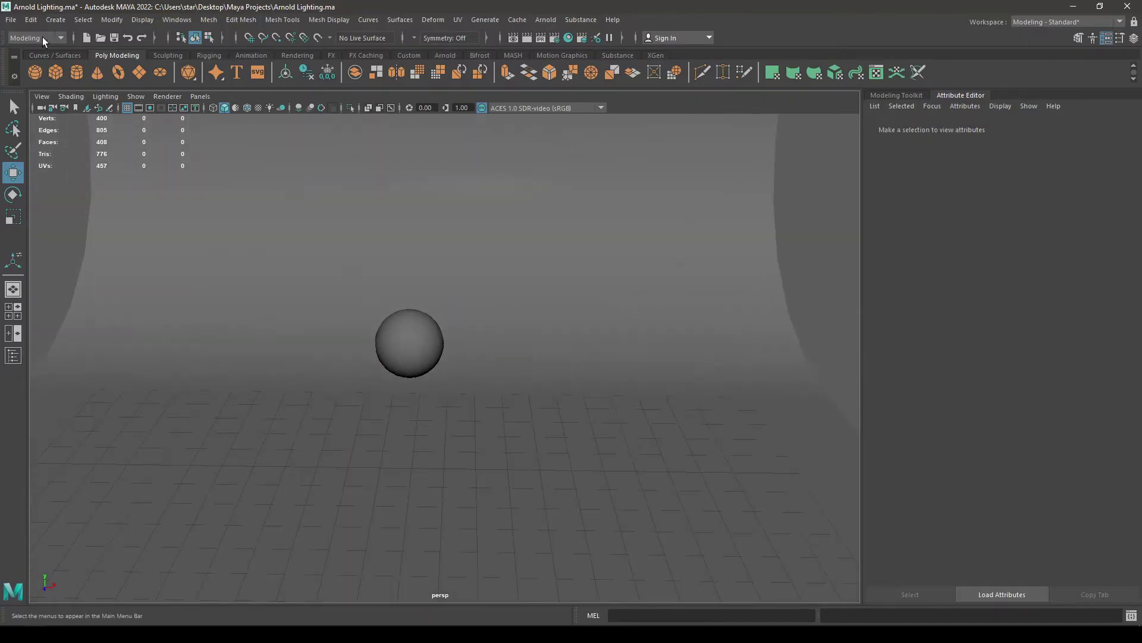
Create a camera and look through it in the viewport.
{"action": "left_click", "coordinate": [54, 20]}
{"action": "mouse_move", "coordinate": [137, 97]}
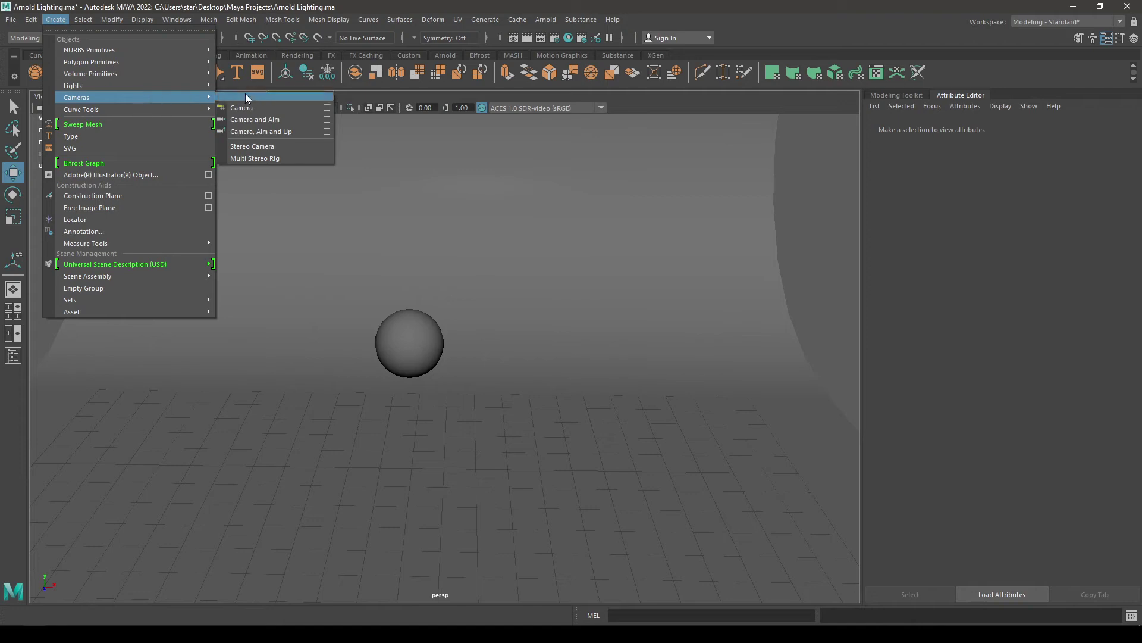
{"action": "left_click", "coordinate": [255, 106]}
{"action": "left_click_drag", "start_coordinate": [327, 255], "coordinate": [252, 158], "text": "alt"}
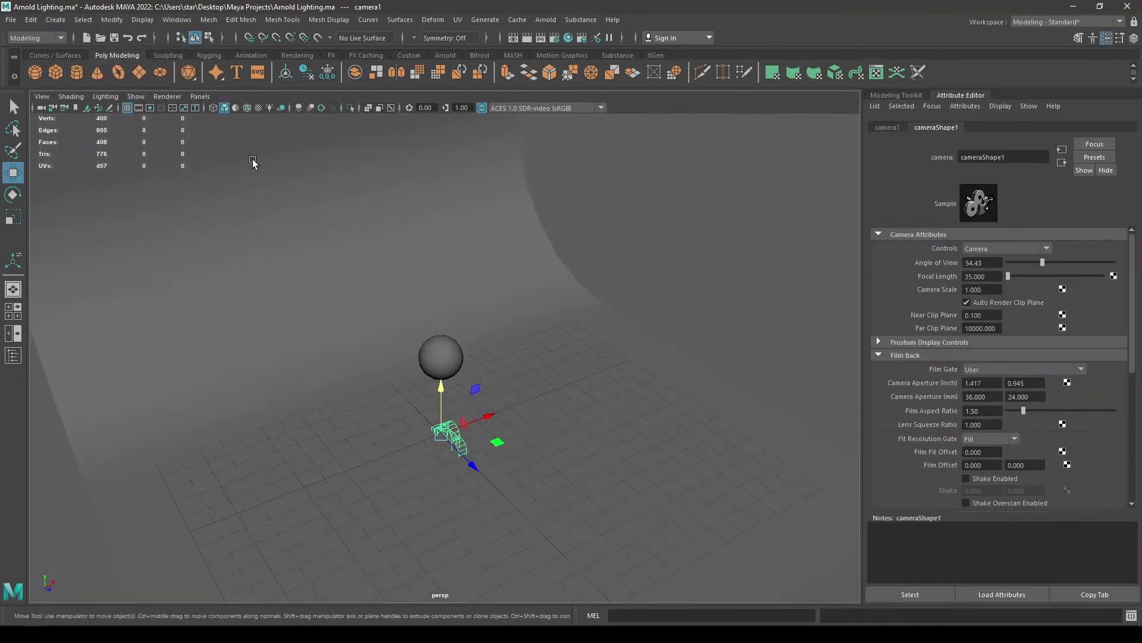
{"action": "left_click_drag", "start_coordinate": [421, 459], "coordinate": [467, 440], "text": "alt"}
{"action": "right_click_drag", "start_coordinate": [467, 440], "coordinate": [464, 473], "text": "alt"}
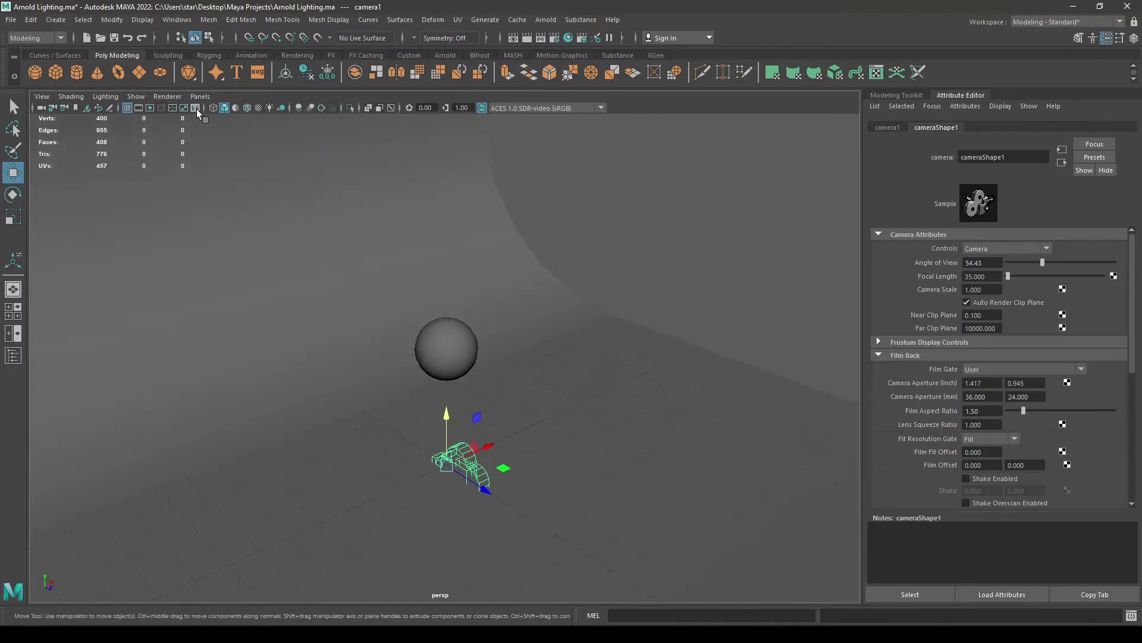
{"action": "left_click", "coordinate": [199, 97]}
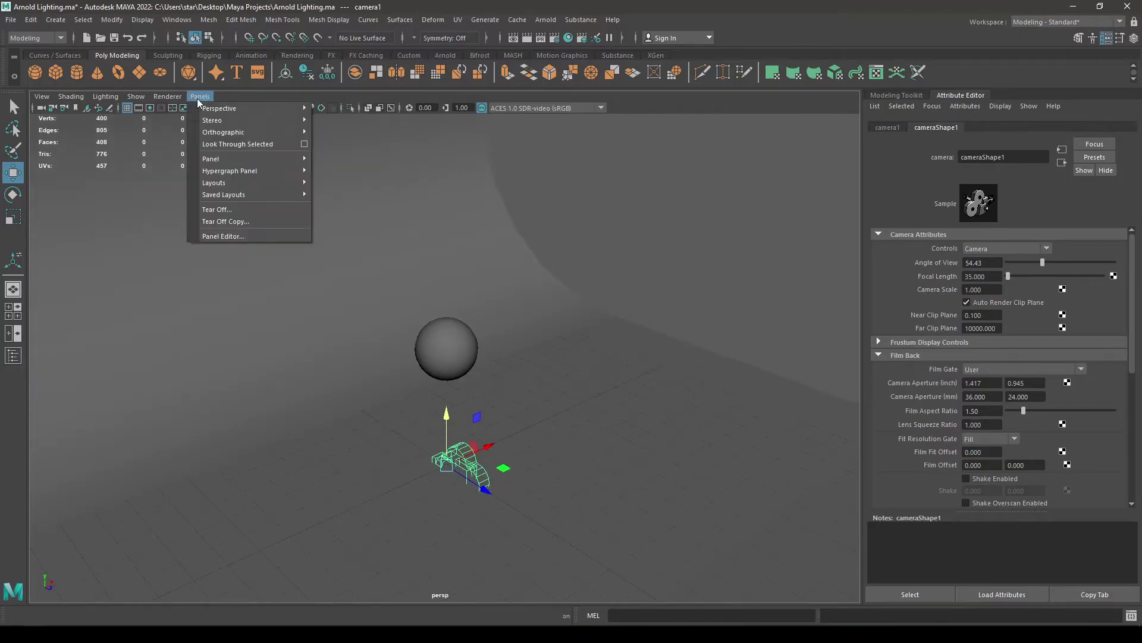
{"action": "left_click", "coordinate": [236, 145]}
Maneuver the new camera until the sphere is framed close up against the curved backdrop.
{"action": "left_click_drag", "start_coordinate": [414, 421], "coordinate": [359, 287], "text": "alt"}
{"action": "right_click_drag", "start_coordinate": [419, 342], "coordinate": [489, 447], "text": "alt"}
{"action": "left_click_drag", "start_coordinate": [476, 458], "coordinate": [548, 541], "text": "alt"}
{"action": "middle_click_drag", "start_coordinate": [506, 328], "coordinate": [454, 349], "text": "alt"}
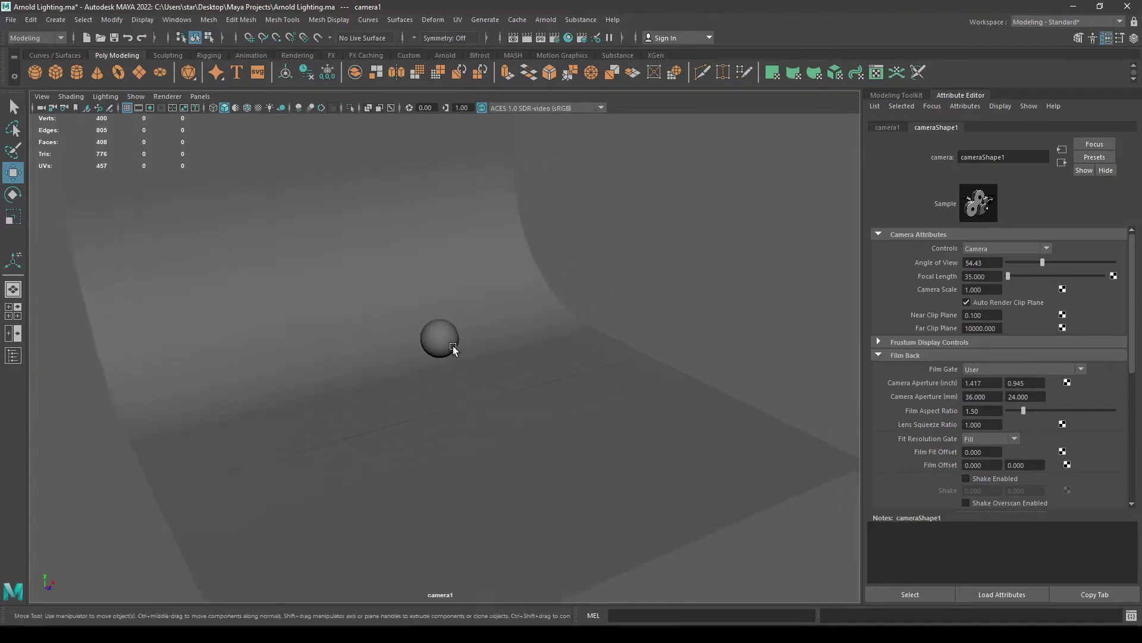
{"action": "right_click_drag", "start_coordinate": [444, 371], "coordinate": [507, 466], "text": "alt"}
{"action": "middle_click_drag", "start_coordinate": [491, 449], "coordinate": [508, 484], "text": "alt"}
{"action": "left_click_drag", "start_coordinate": [508, 484], "coordinate": [473, 449], "text": "alt"}
{"action": "middle_click_drag", "start_coordinate": [483, 471], "coordinate": [539, 496], "text": "alt"}
{"action": "right_click_drag", "start_coordinate": [458, 437], "coordinate": [480, 457], "text": "alt"}
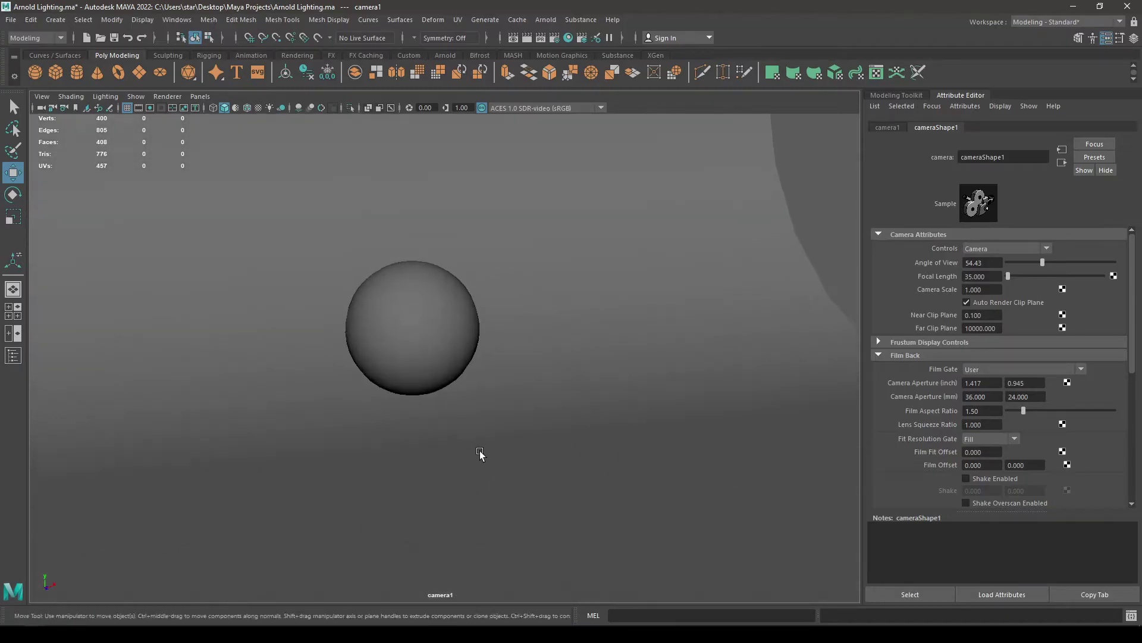
{"action": "middle_click_drag", "start_coordinate": [390, 411], "coordinate": [438, 405], "text": "alt"}
Show the resolution gate, reframe the sphere straight on from the front inside it, and lock the camera.
{"action": "left_click", "coordinate": [150, 108]}
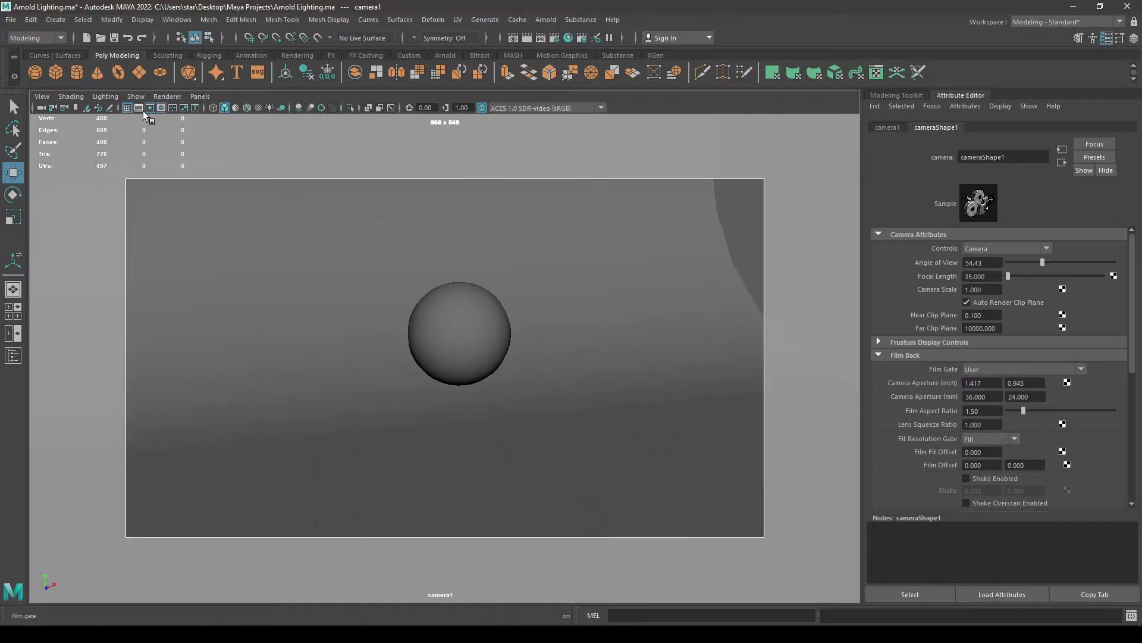
{"action": "right_click_drag", "start_coordinate": [440, 411], "coordinate": [457, 384], "text": "alt"}
{"action": "left_click_drag", "start_coordinate": [457, 384], "coordinate": [426, 360], "text": "alt"}
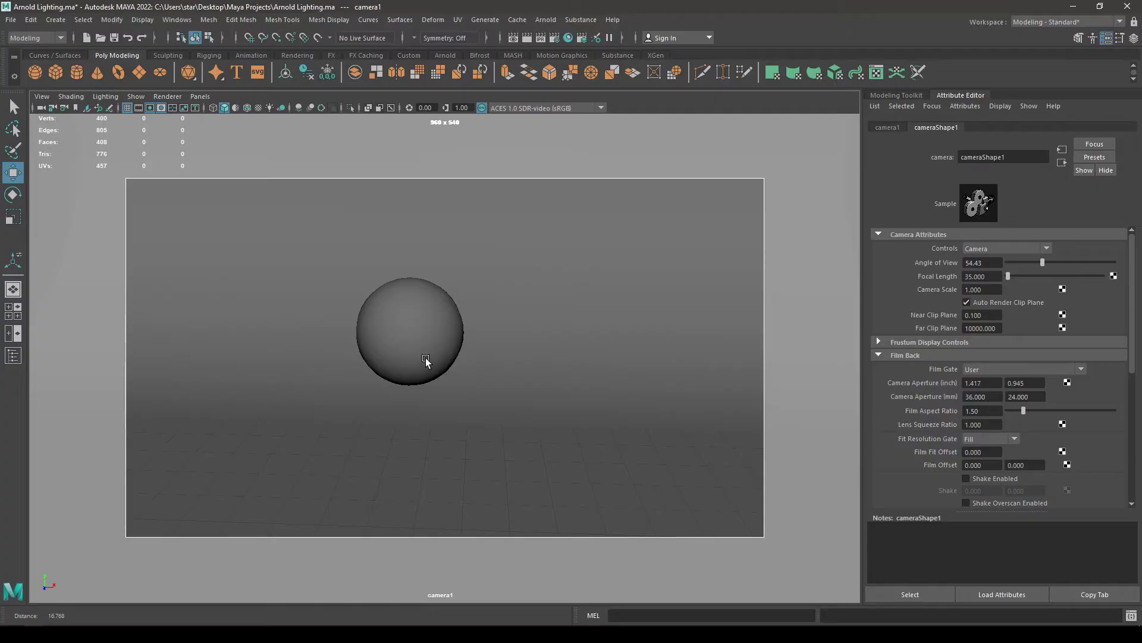
{"action": "left_click", "coordinate": [52, 107]}
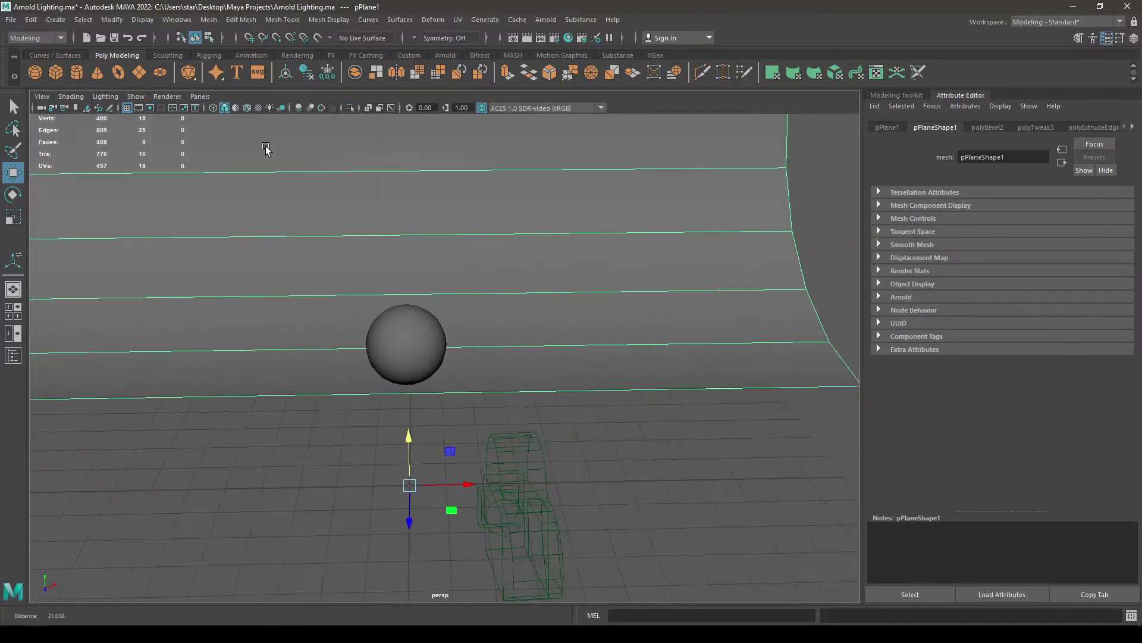
Start an Arnold render of the scene from the perspective view and stop it.
{"action": "left_click_drag", "start_coordinate": [267, 145], "coordinate": [476, 331], "text": "alt"}
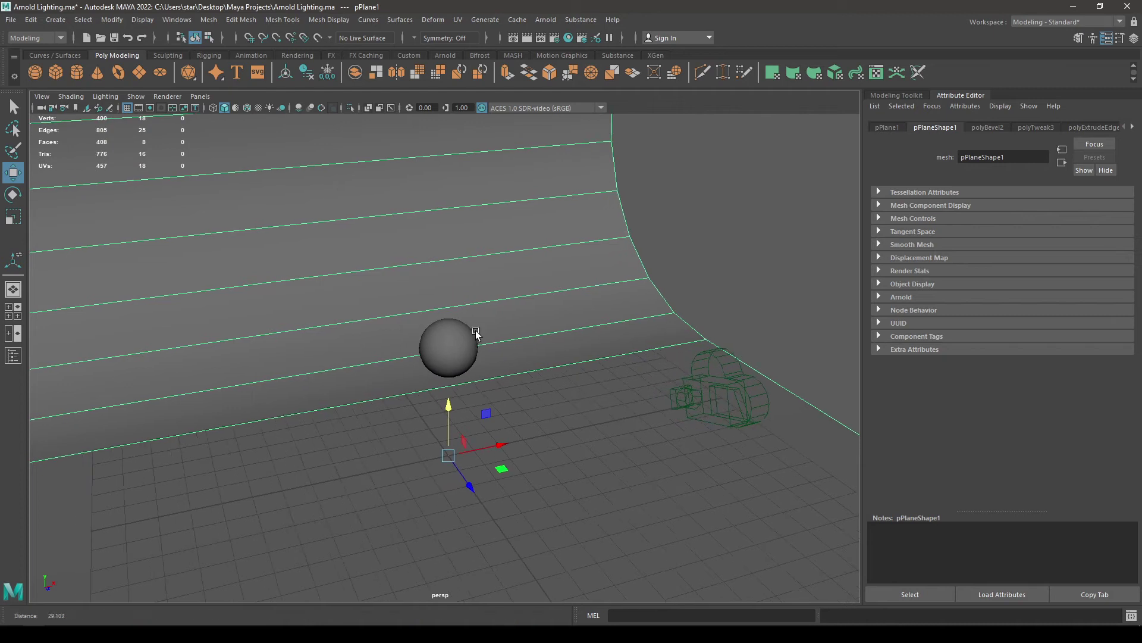
{"action": "left_click", "coordinate": [684, 247]}
{"action": "left_click", "coordinate": [548, 21]}
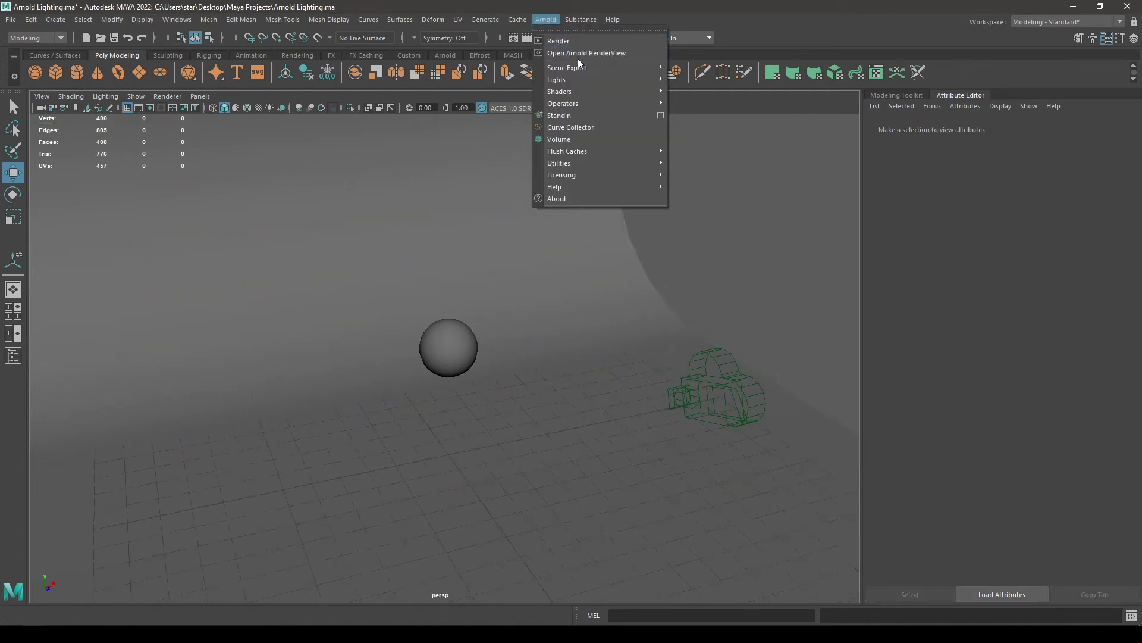
{"action": "left_click", "coordinate": [574, 39]}
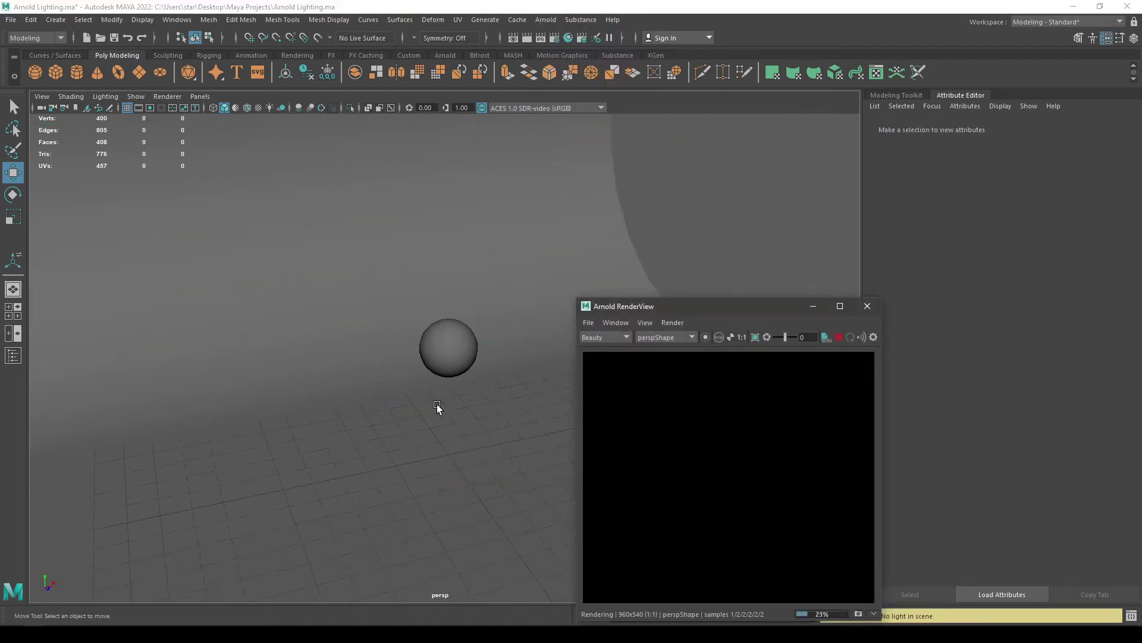
{"action": "left_click_drag", "start_coordinate": [438, 408], "coordinate": [459, 466], "text": "alt"}
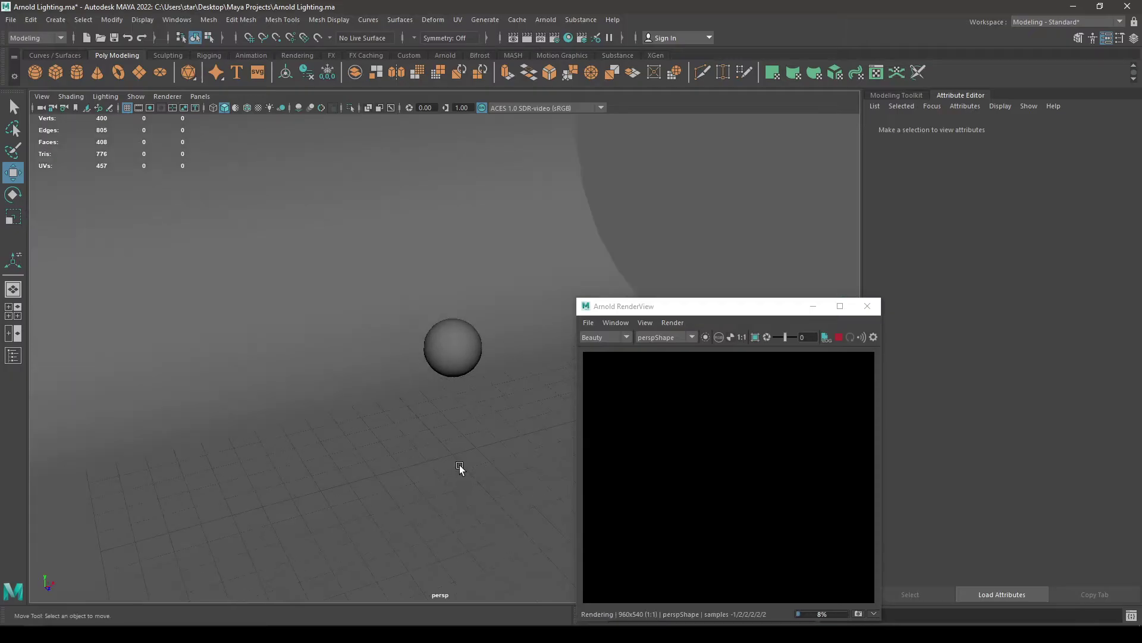
{"action": "left_click", "coordinate": [838, 337]}
Create an Arnold area light.
{"action": "left_click_drag", "start_coordinate": [523, 381], "coordinate": [388, 356], "text": "alt"}
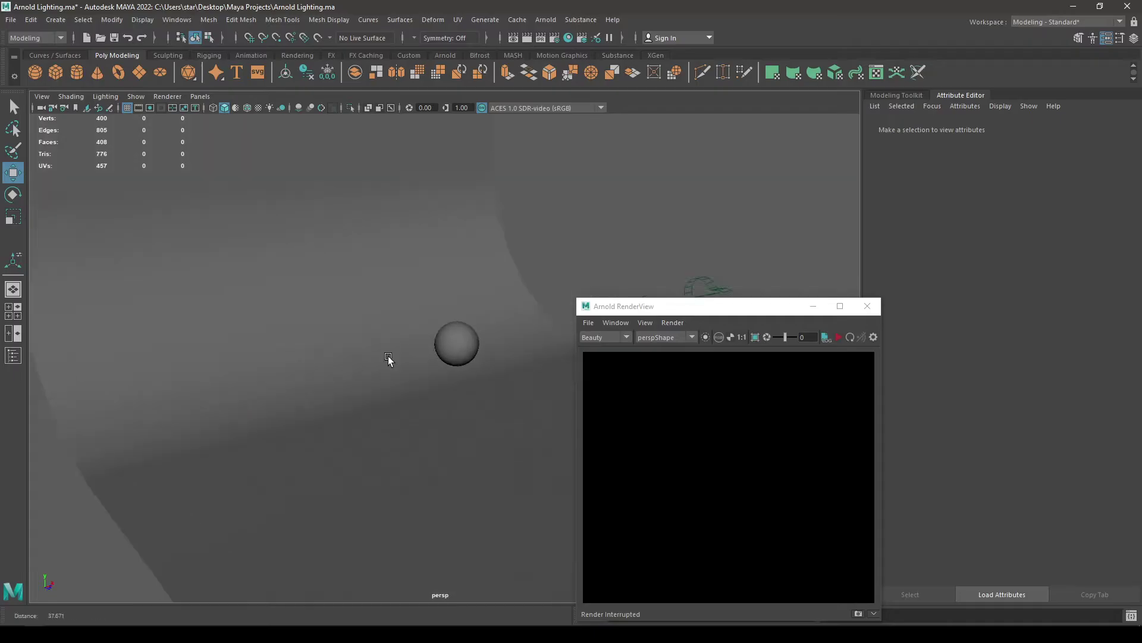
{"action": "left_click", "coordinate": [546, 20]}
{"action": "mouse_move", "coordinate": [635, 80]}
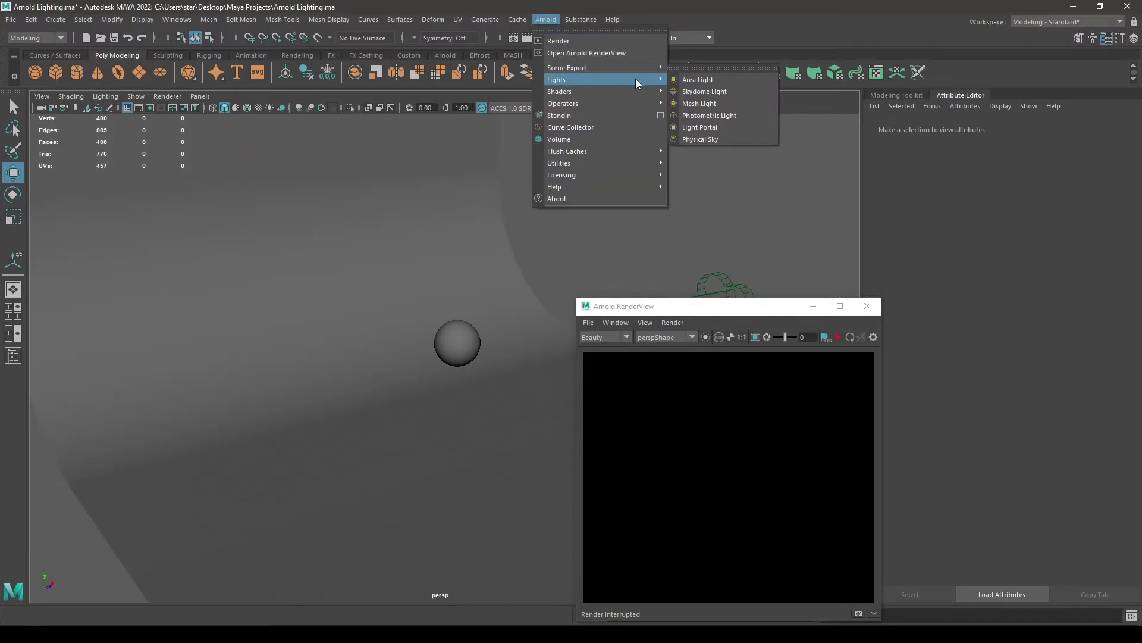
{"action": "left_click", "coordinate": [713, 83]}
Move the area light forward and up so it sits in front of the sphere at about its height.
{"action": "left_click_drag", "start_coordinate": [428, 392], "coordinate": [445, 404], "text": "alt"}
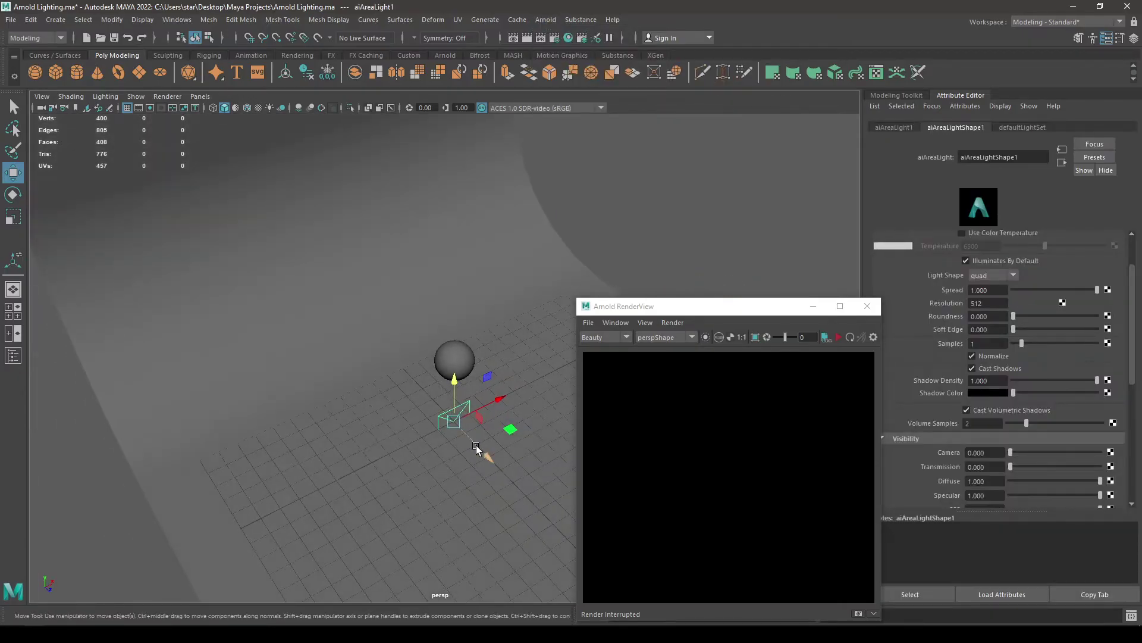
{"action": "left_click_drag", "start_coordinate": [476, 446], "coordinate": [510, 482]}
{"action": "left_click_drag", "start_coordinate": [495, 425], "coordinate": [497, 340]}
{"action": "left_click_drag", "start_coordinate": [476, 392], "coordinate": [520, 431], "text": "alt"}
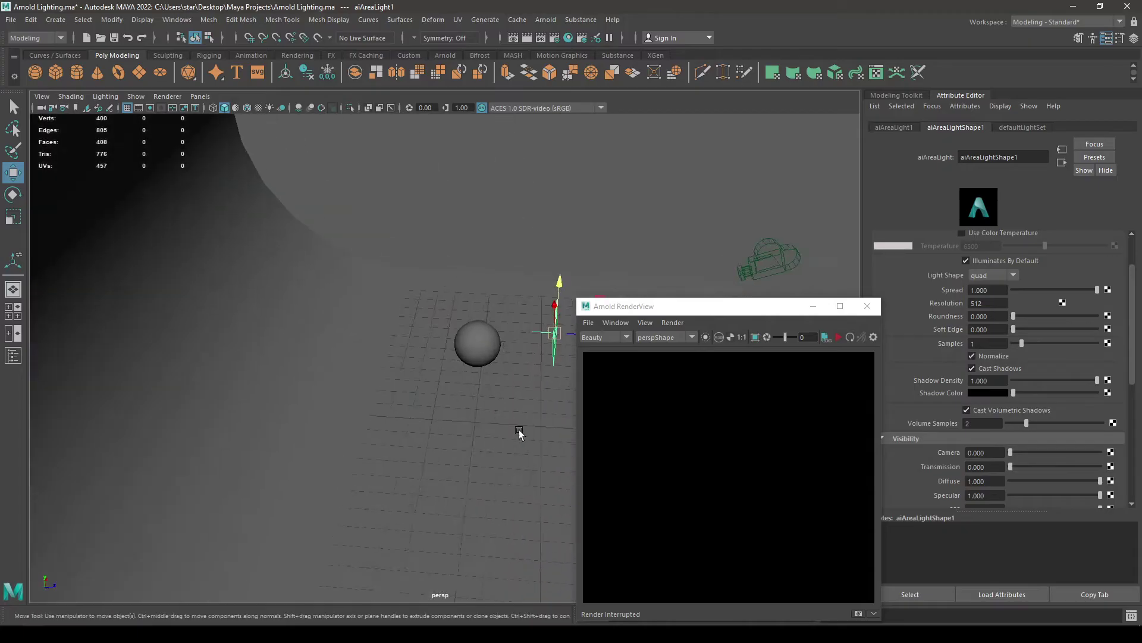
{"action": "middle_click_drag", "start_coordinate": [519, 431], "coordinate": [350, 395], "text": "alt"}
{"action": "left_click_drag", "start_coordinate": [376, 325], "coordinate": [423, 401], "text": "alt"}
{"action": "left_click_drag", "start_coordinate": [368, 245], "coordinate": [298, 326]}
{"action": "right_click_drag", "start_coordinate": [298, 326], "coordinate": [382, 346], "text": "alt"}
{"action": "left_click_drag", "start_coordinate": [383, 347], "coordinate": [358, 268], "text": "alt"}
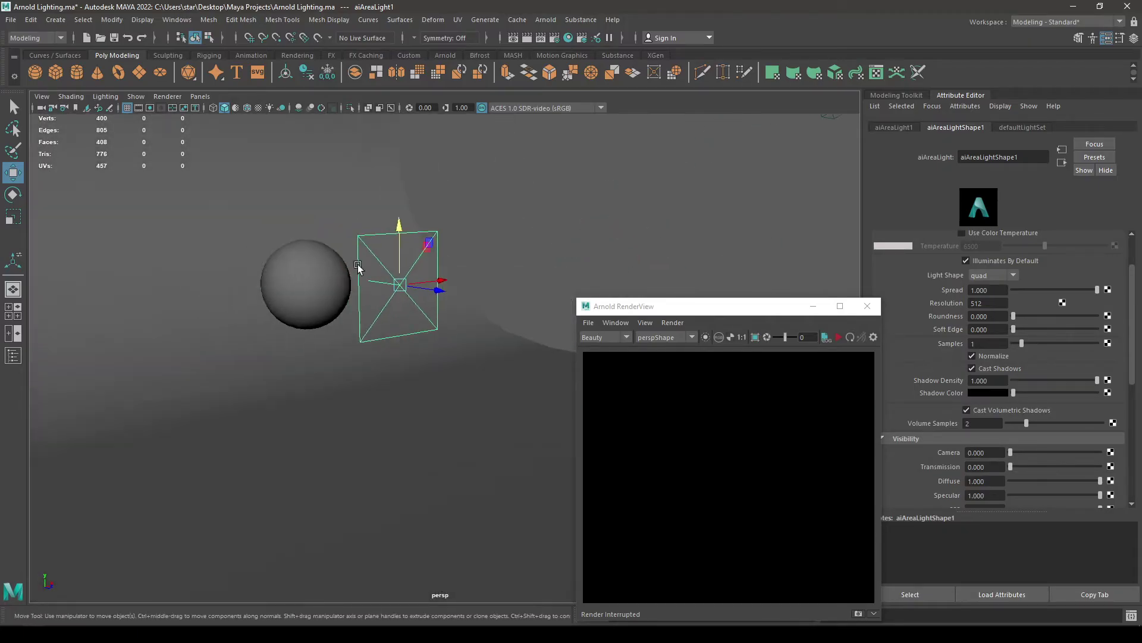
{"action": "right_click_drag", "start_coordinate": [358, 268], "coordinate": [428, 369], "text": "alt"}
Move and enlarge the Arnold render window, switch its camera to cameraShape1 and start a live render.
{"action": "left_click_drag", "start_coordinate": [639, 305], "coordinate": [533, 128]}
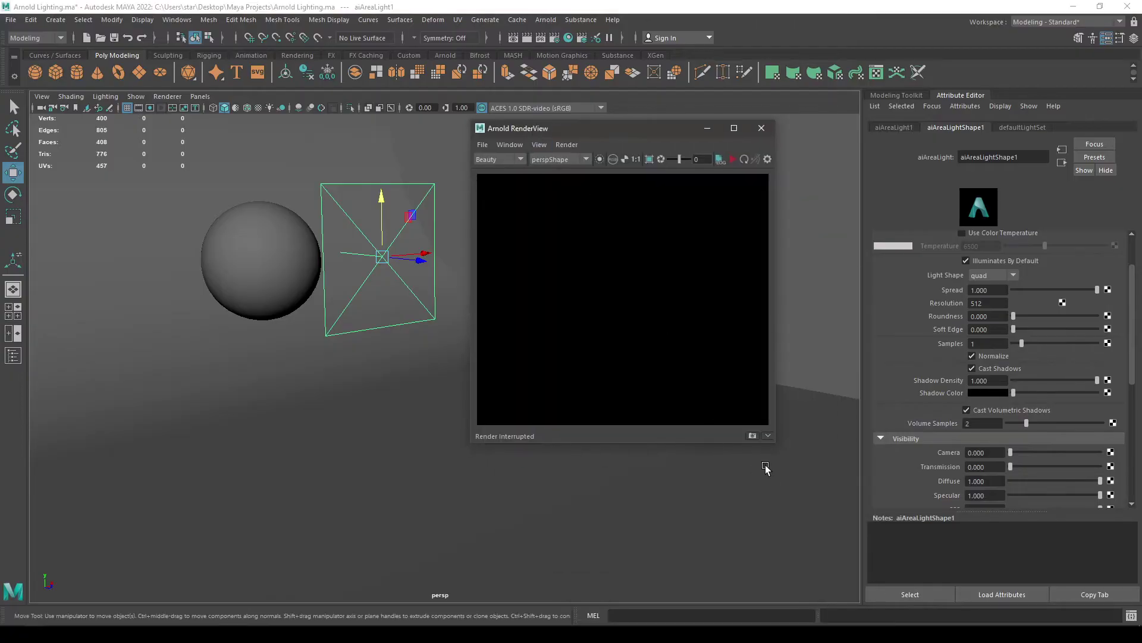
{"action": "left_click_drag", "start_coordinate": [771, 445], "coordinate": [806, 471]}
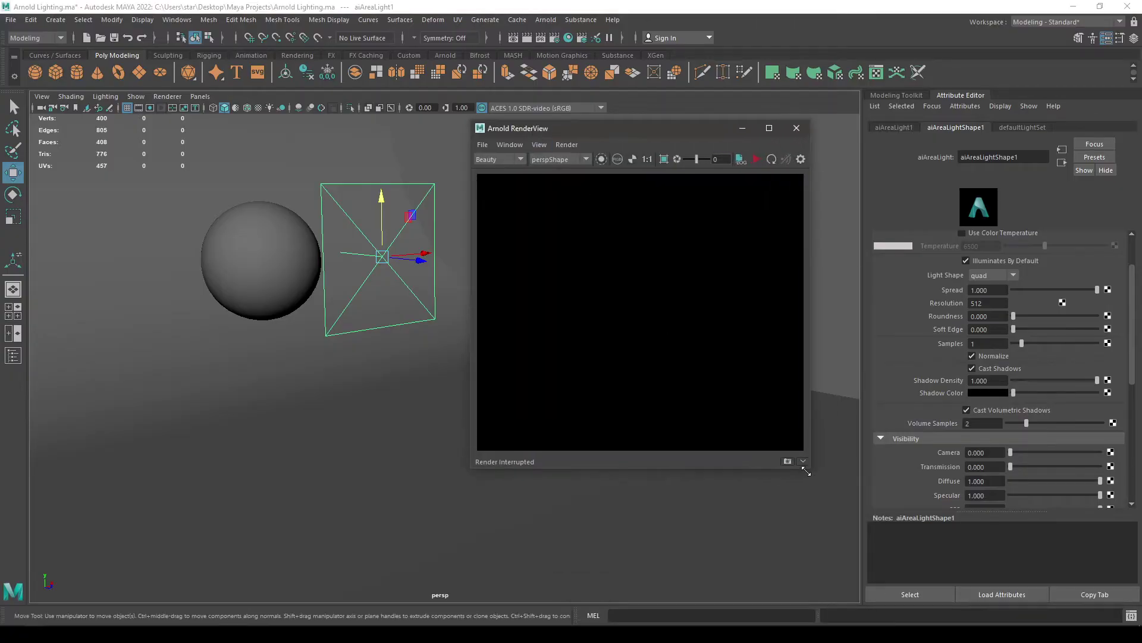
{"action": "left_click", "coordinate": [562, 159]}
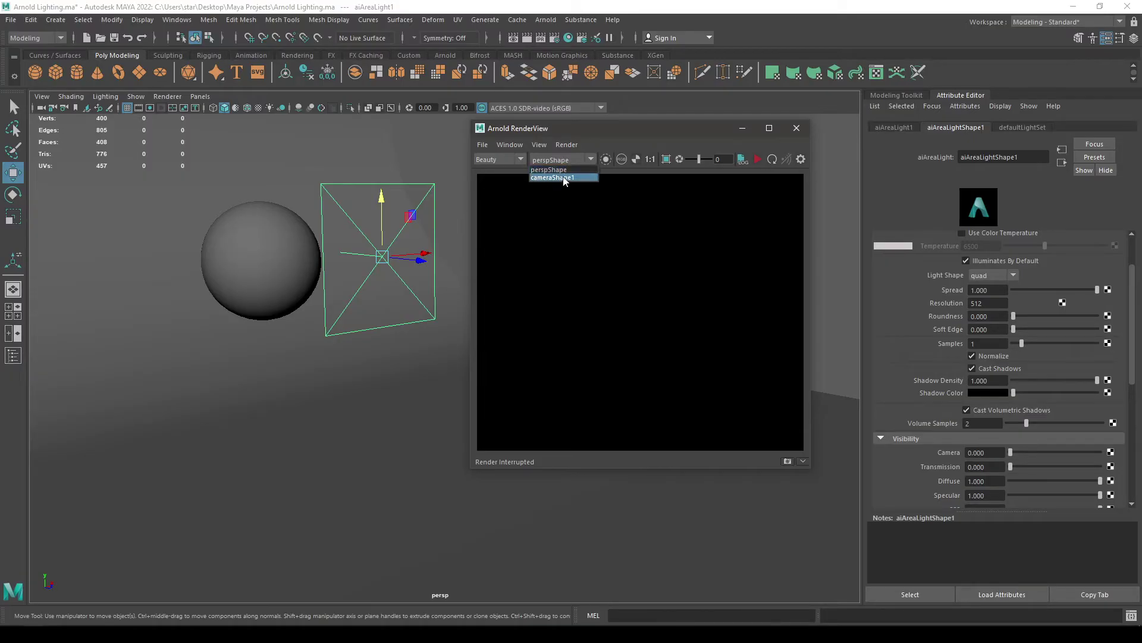
{"action": "left_click_drag", "start_coordinate": [257, 273], "coordinate": [250, 271], "text": "alt"}
{"action": "scroll", "coordinate": [250, 271], "scroll_direction": "up", "scroll_amount": 2}
{"action": "left_click", "coordinate": [759, 161]}
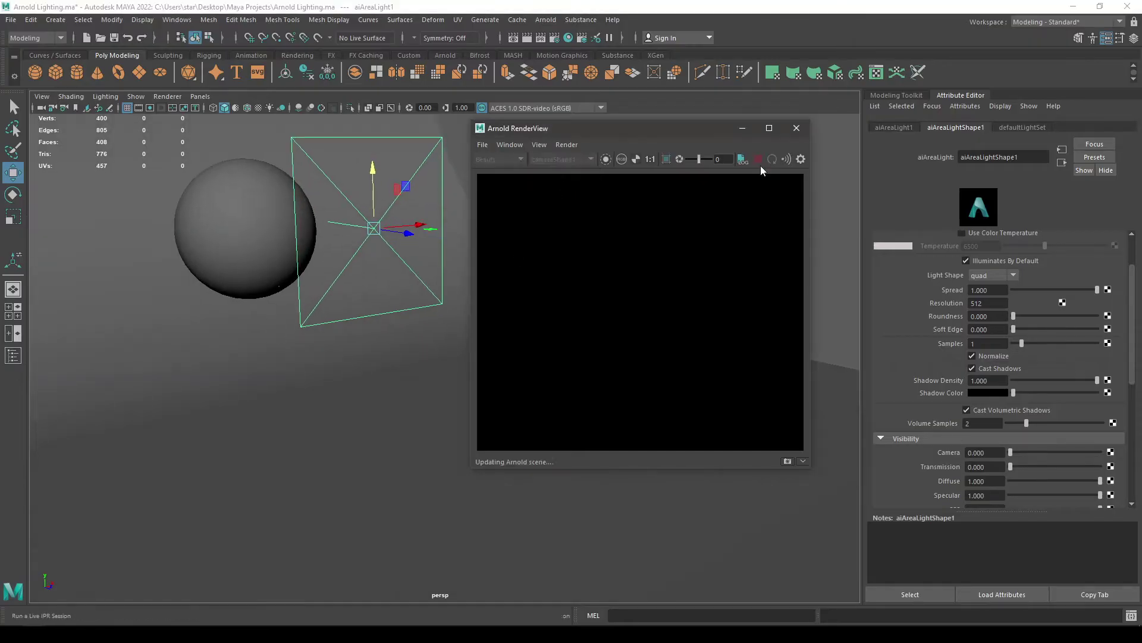
{"action": "left_click_drag", "start_coordinate": [300, 381], "coordinate": [382, 330], "text": "alt"}
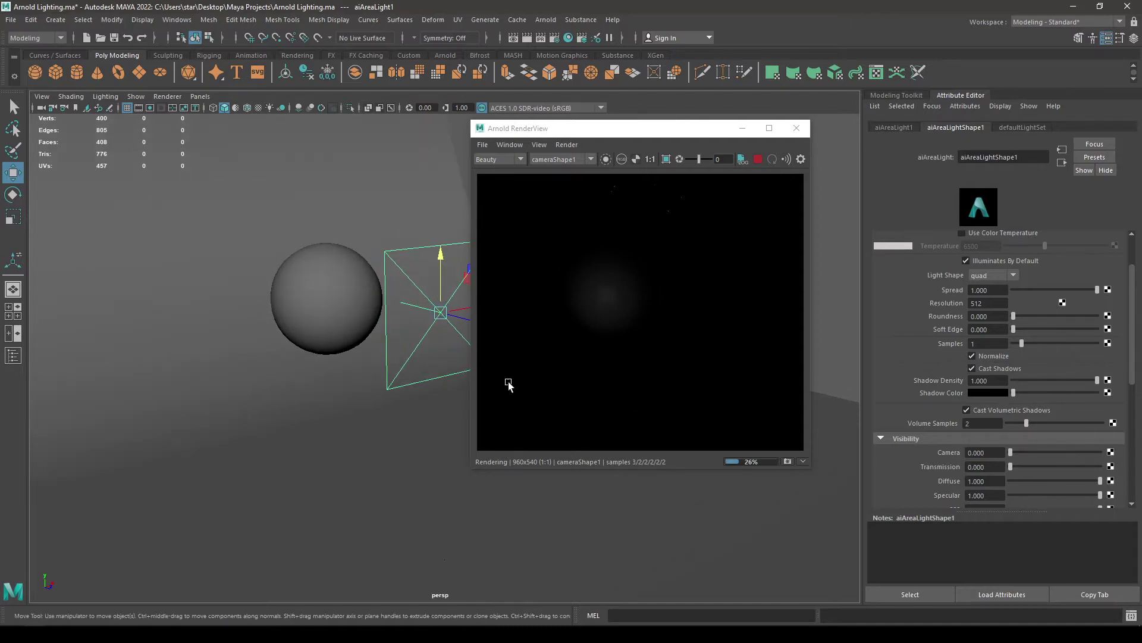
Try the area light's exposure at 2 and 1, and return it to 0.
{"action": "scroll", "coordinate": [915, 376], "scroll_direction": "up", "scroll_amount": 3}
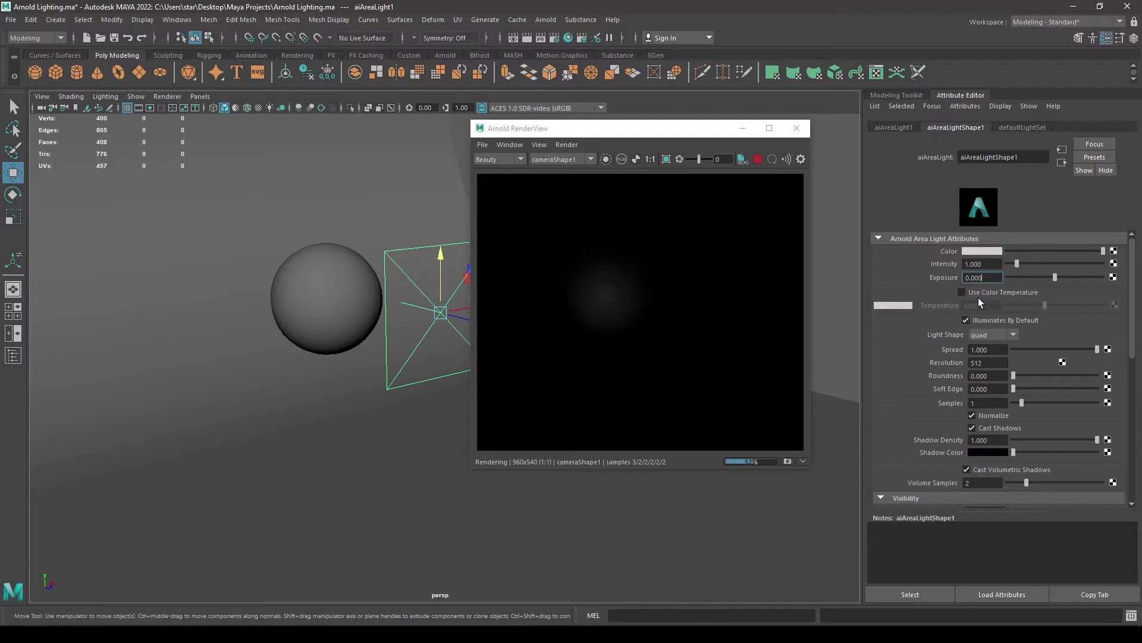
{"action": "type", "text": "2"}
{"action": "key", "text": "Return"}
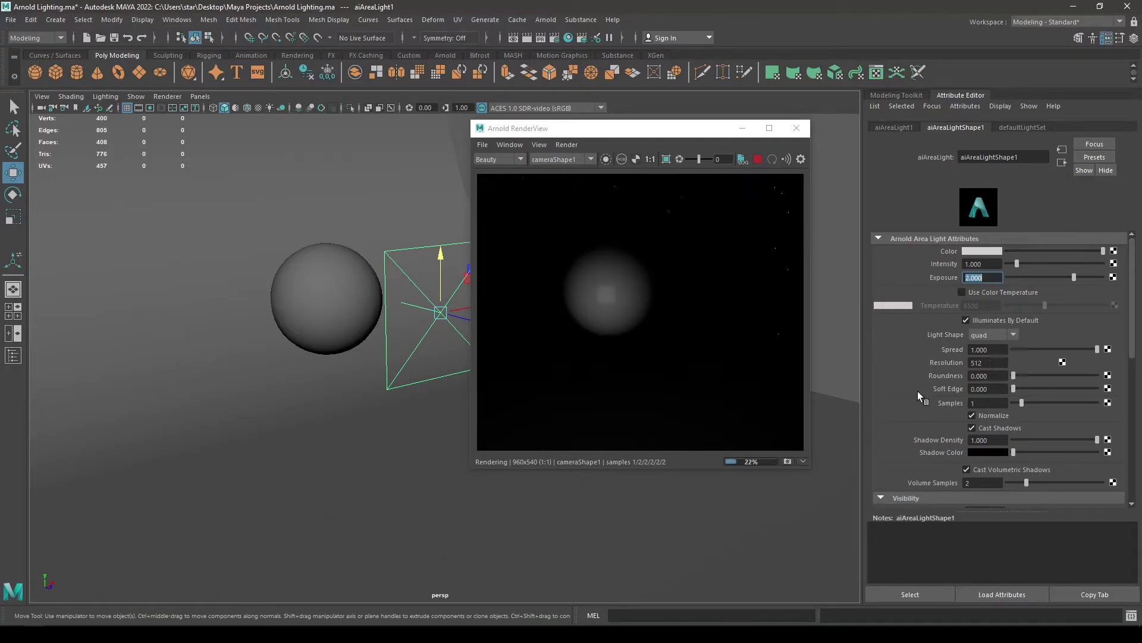
{"action": "scroll", "coordinate": [911, 374], "scroll_direction": "down", "scroll_amount": 3}
{"action": "scroll", "coordinate": [906, 360], "scroll_direction": "up", "scroll_amount": 3}
{"action": "type", "text": "1"}
{"action": "key", "text": "Return"}
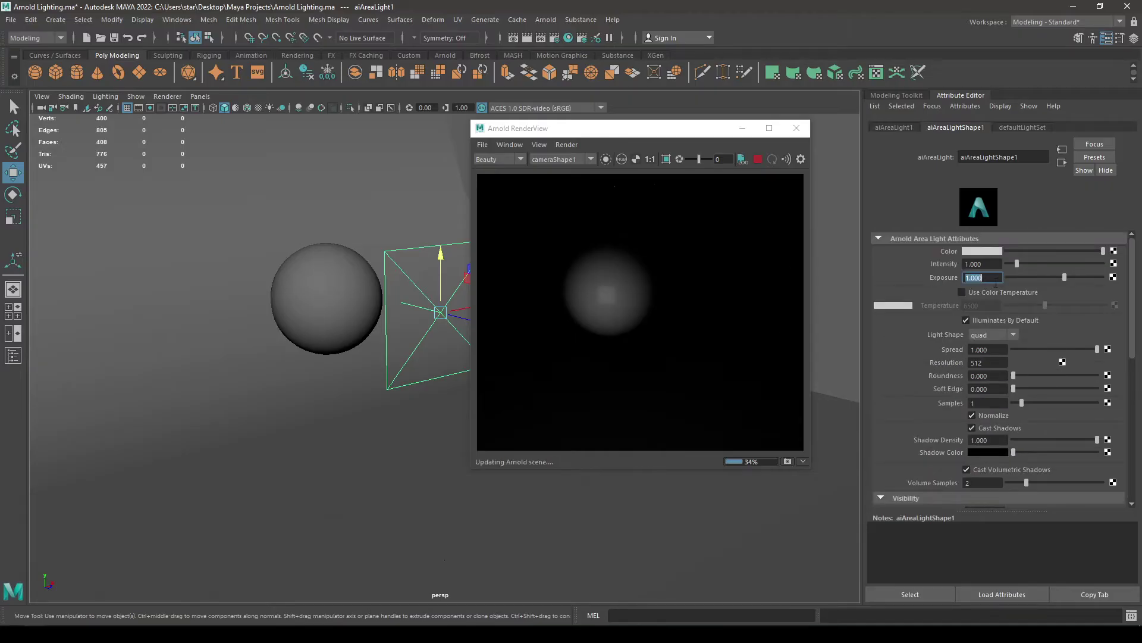
{"action": "type", "text": "0"}
{"action": "key", "text": "Return"}
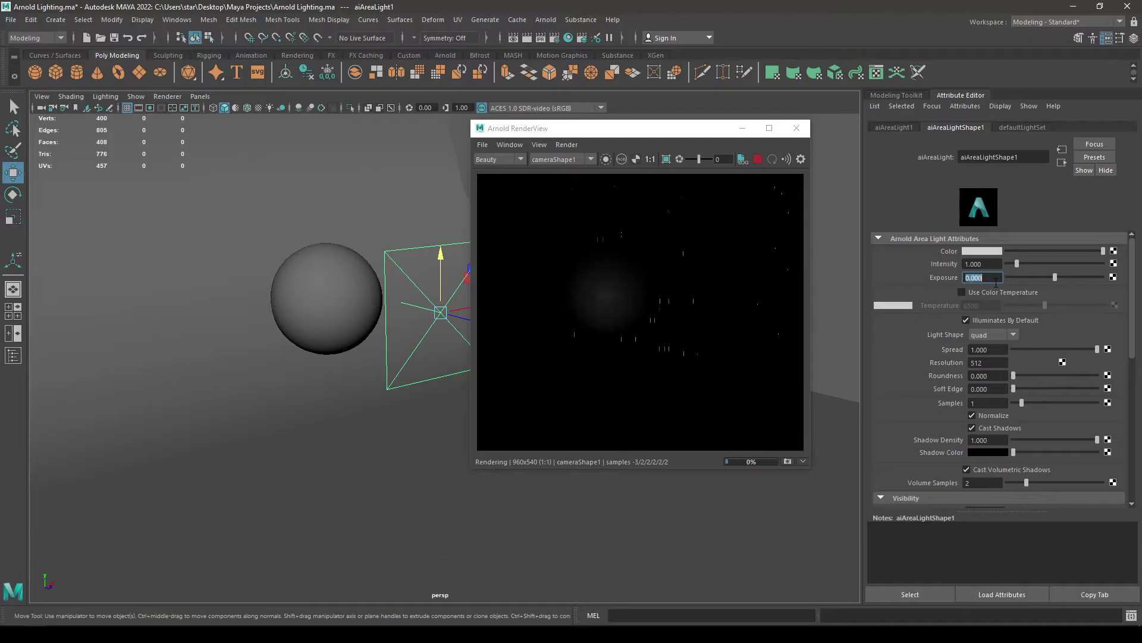
Test scaling the area light up to about 1.57 and down to about 0.72 with Normalize enabled, rendering to compare brightness.
{"action": "scroll", "coordinate": [945, 387], "scroll_direction": "down", "scroll_amount": 3}
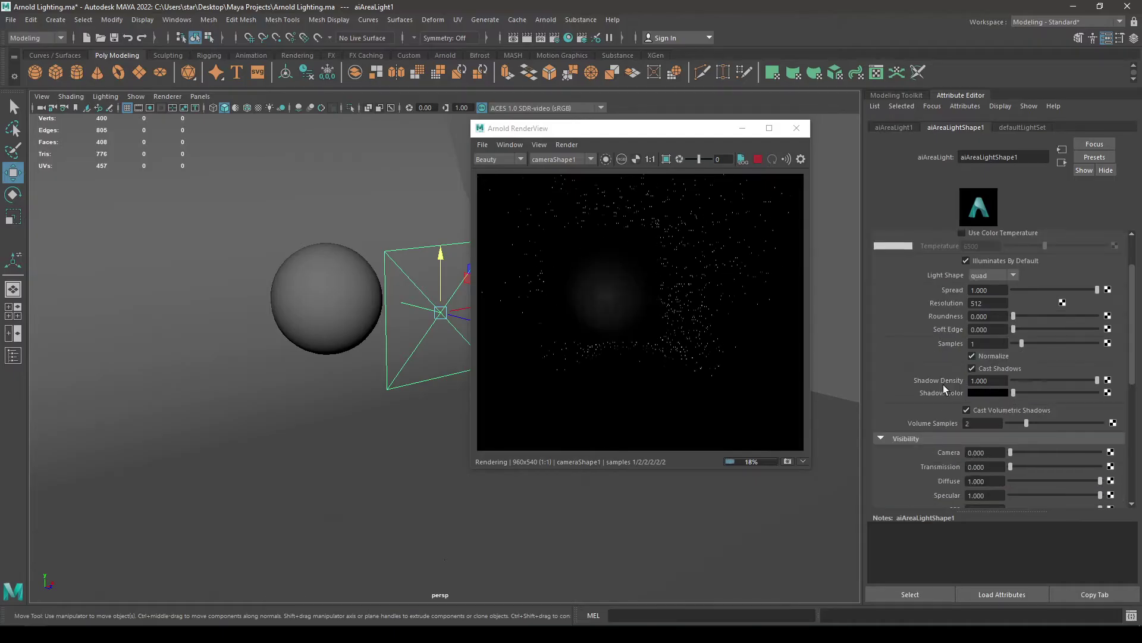
{"action": "left_click", "coordinate": [979, 356]}
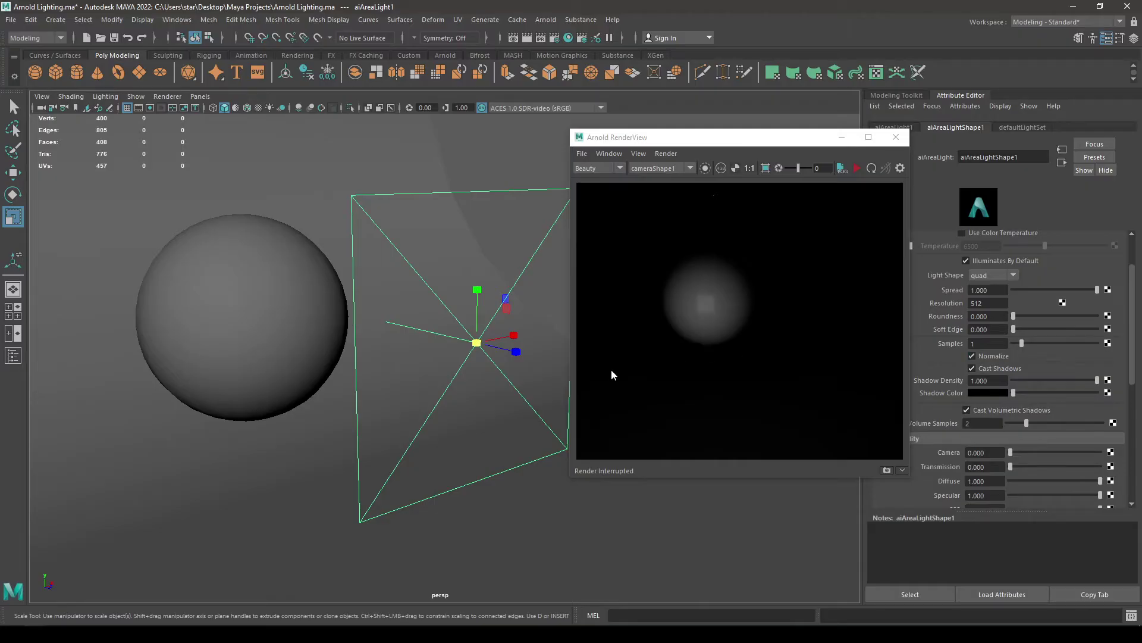
{"action": "left_click_drag", "start_coordinate": [508, 404], "coordinate": [435, 361], "text": "alt"}
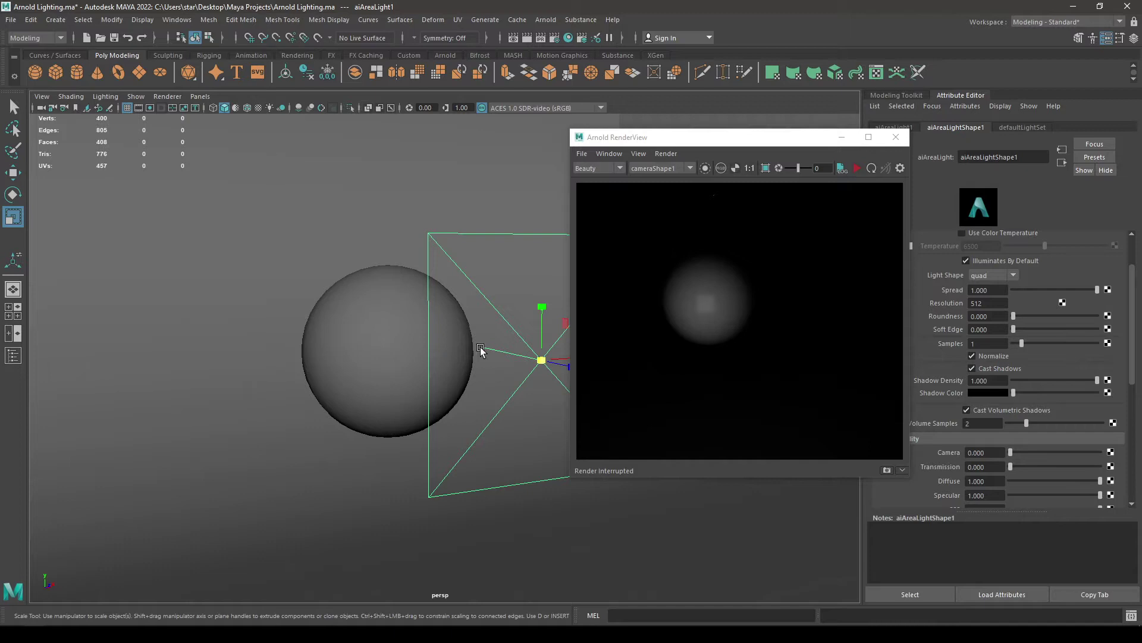
{"action": "left_click", "coordinate": [857, 169]}
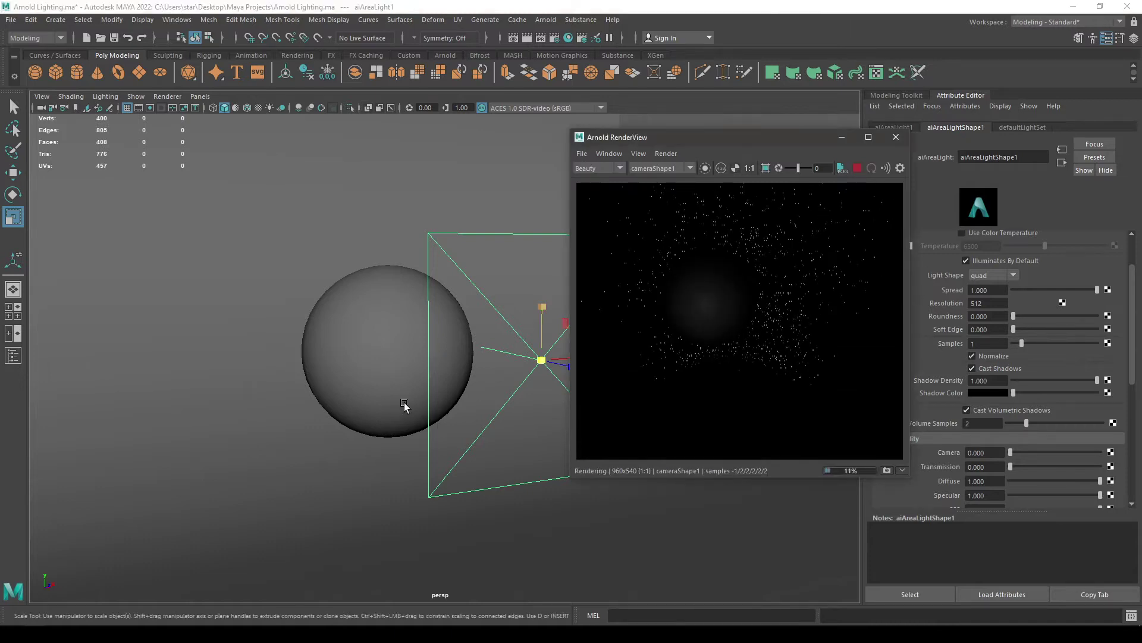
{"action": "left_click_drag", "start_coordinate": [542, 361], "coordinate": [666, 391]}
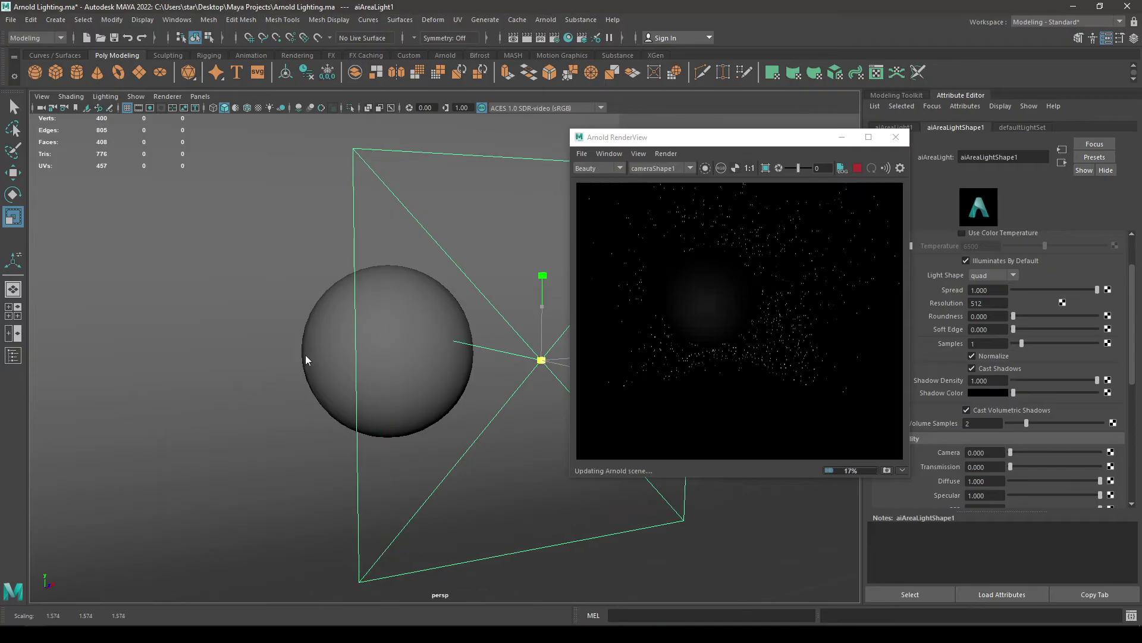
{"action": "left_click", "coordinate": [857, 169]}
{"action": "left_click_drag", "start_coordinate": [541, 361], "coordinate": [344, 402]}
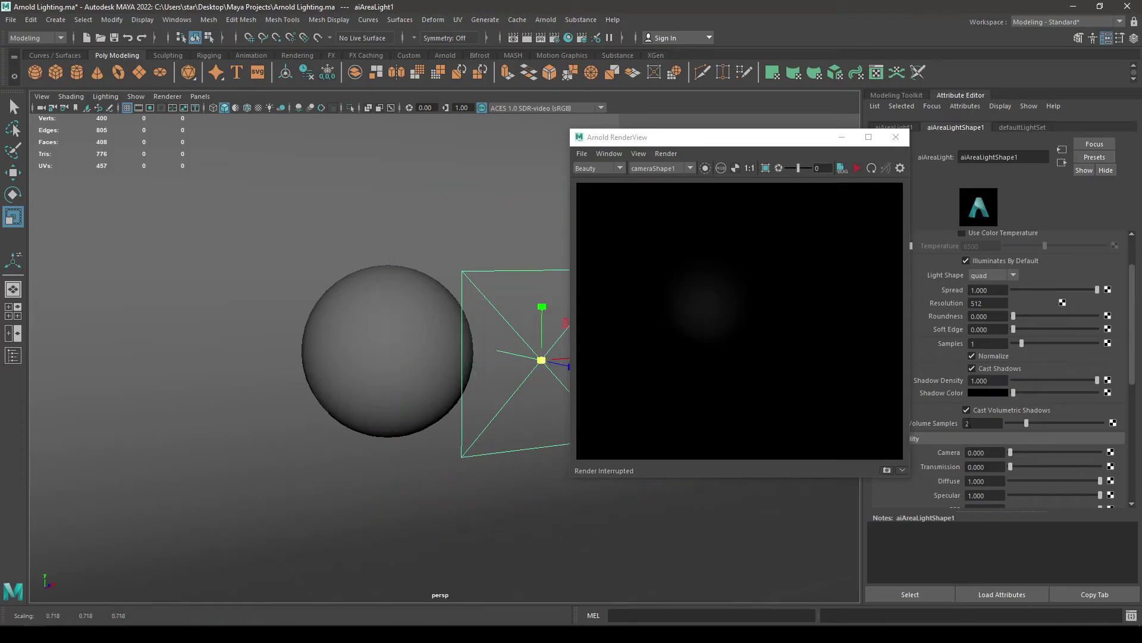
Turn off Normalize on the area light, restart the render and enlarge the light to a scale of about 1.83.
{"action": "left_click", "coordinate": [988, 355]}
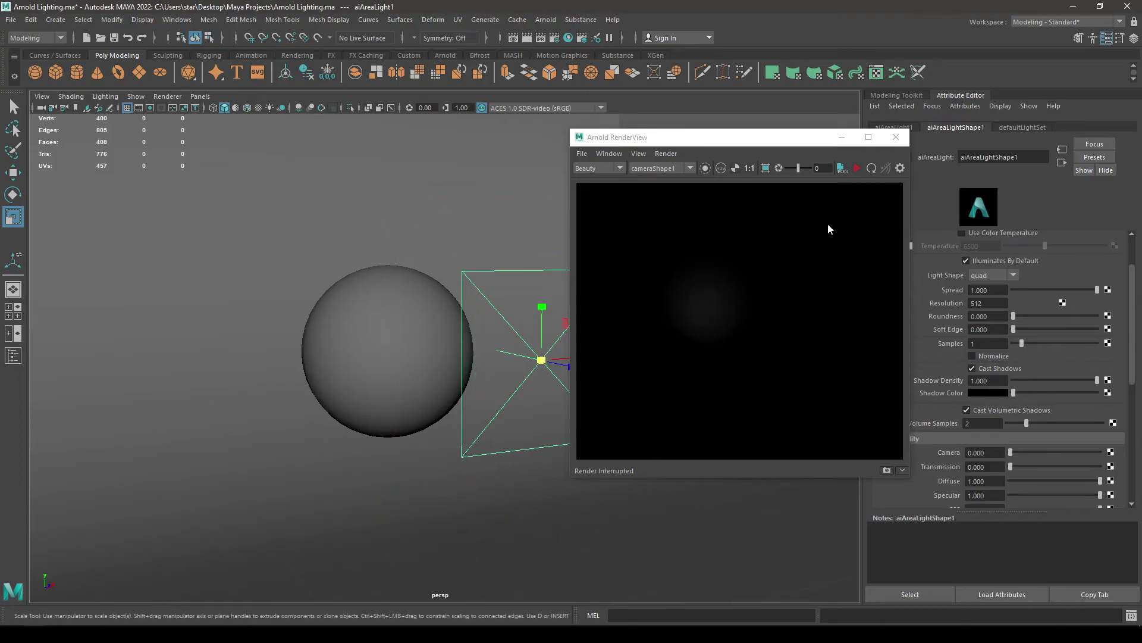
{"action": "left_click", "coordinate": [857, 168]}
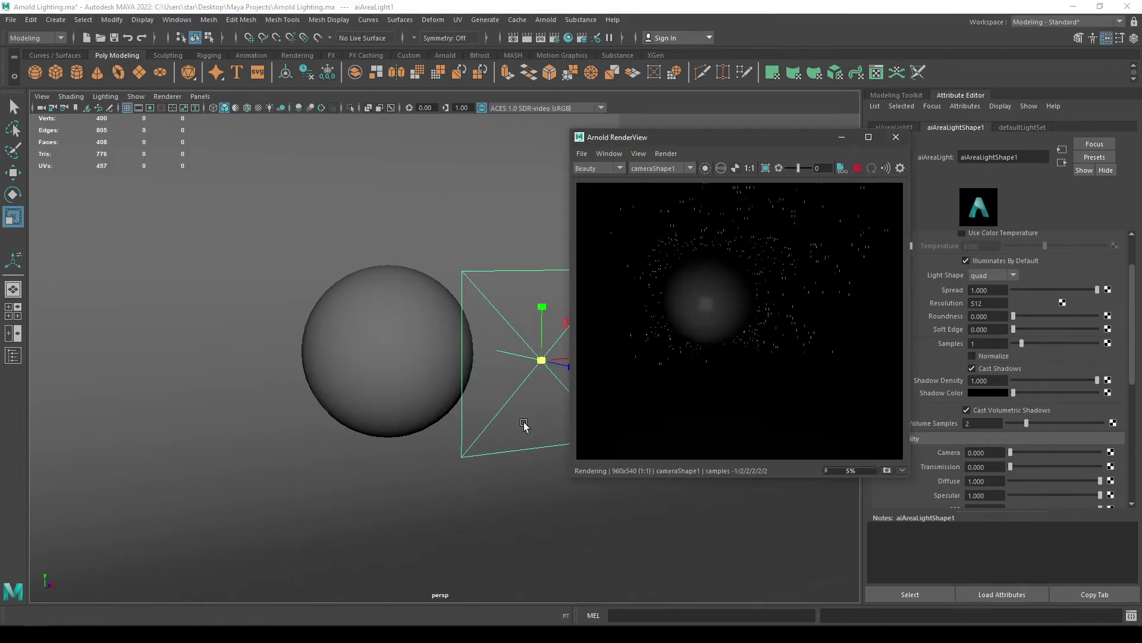
{"action": "left_click", "coordinate": [539, 362]}
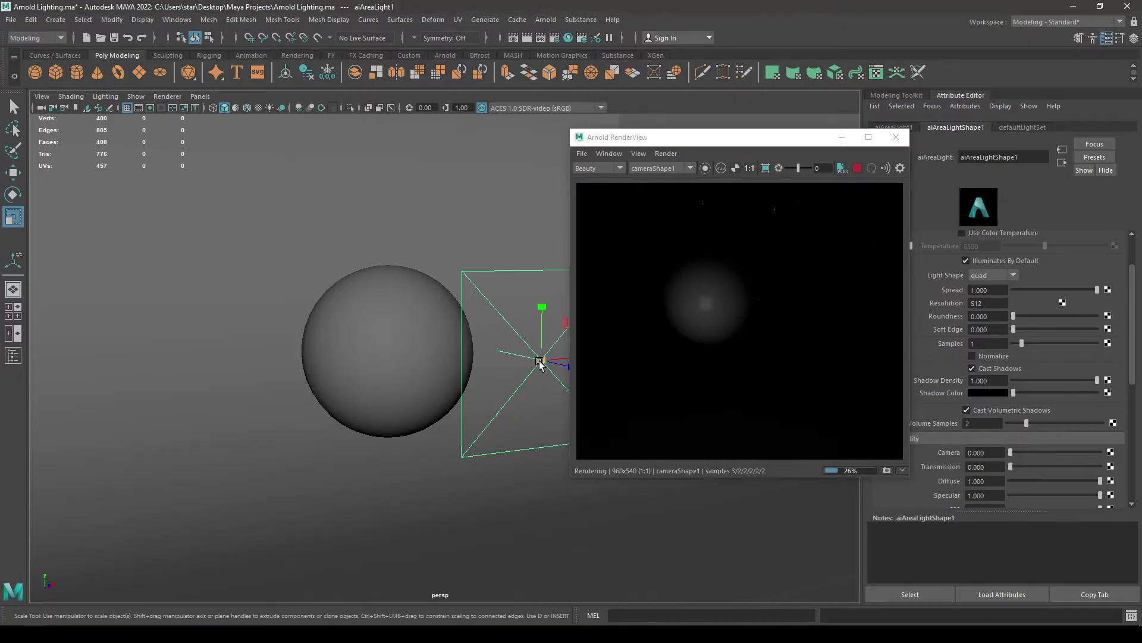
{"action": "left_click", "coordinate": [540, 363]}
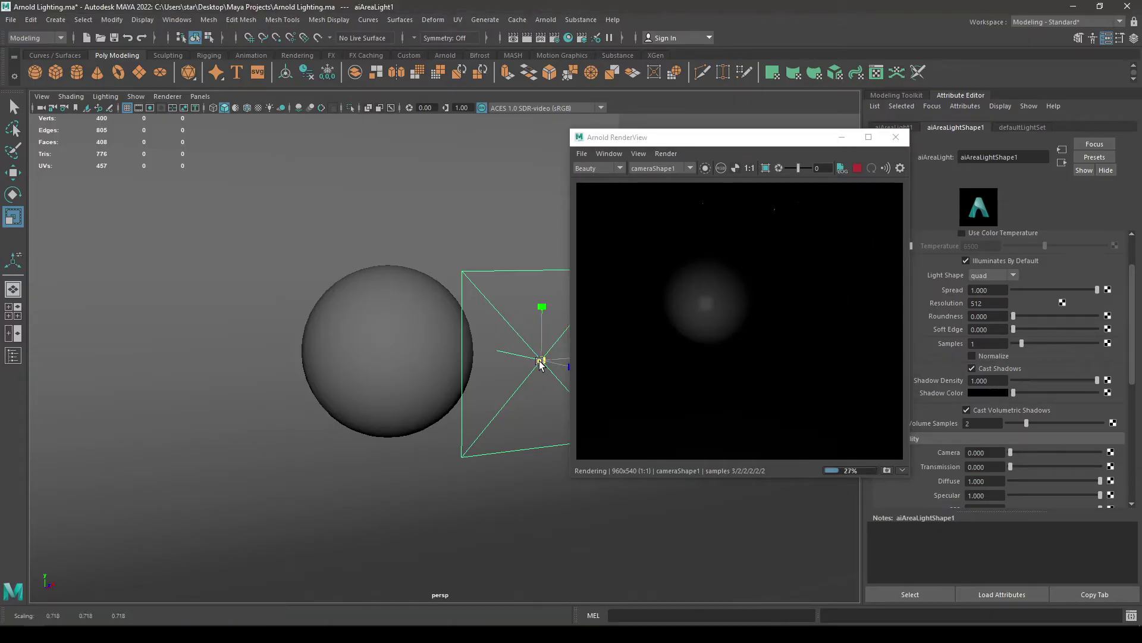
{"action": "left_click_drag", "start_coordinate": [554, 364], "coordinate": [861, 385]}
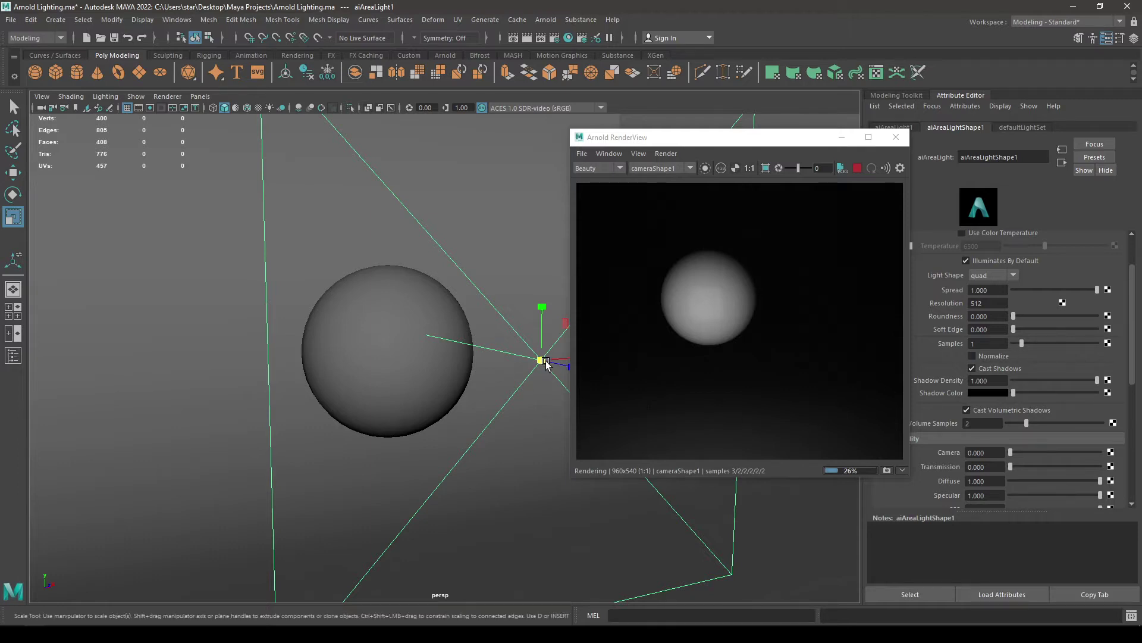
{"action": "middle_click_drag", "start_coordinate": [464, 365], "coordinate": [461, 370]}
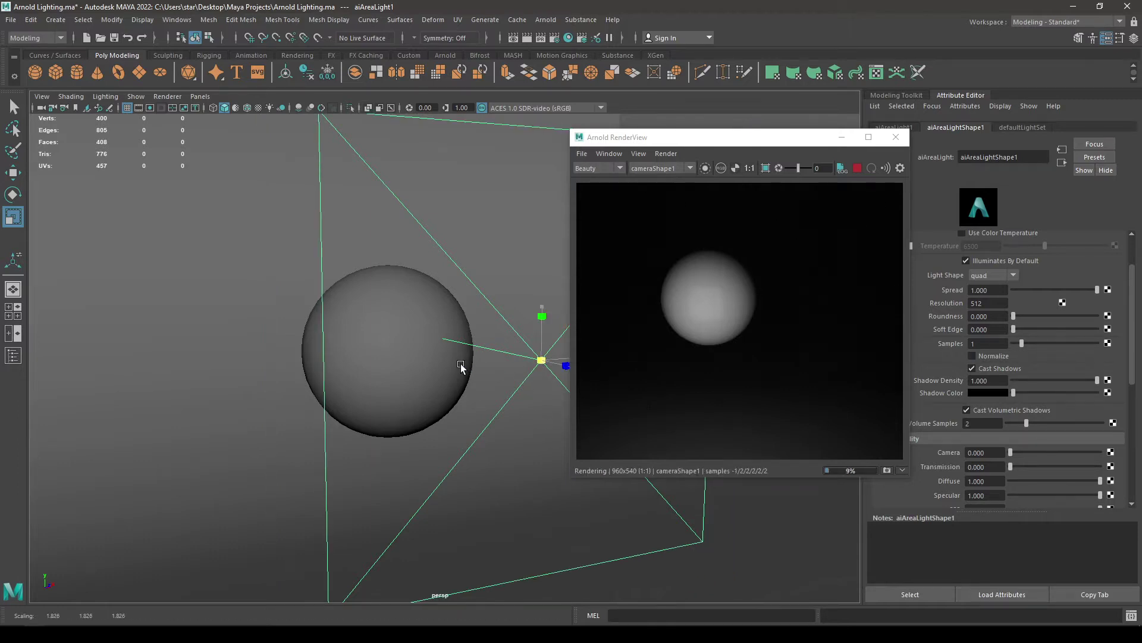
Reduce the area light to a uniform scale of about 1.31 and restart the Arnold render.
{"action": "scroll", "coordinate": [983, 351], "scroll_direction": "up", "scroll_amount": 2}
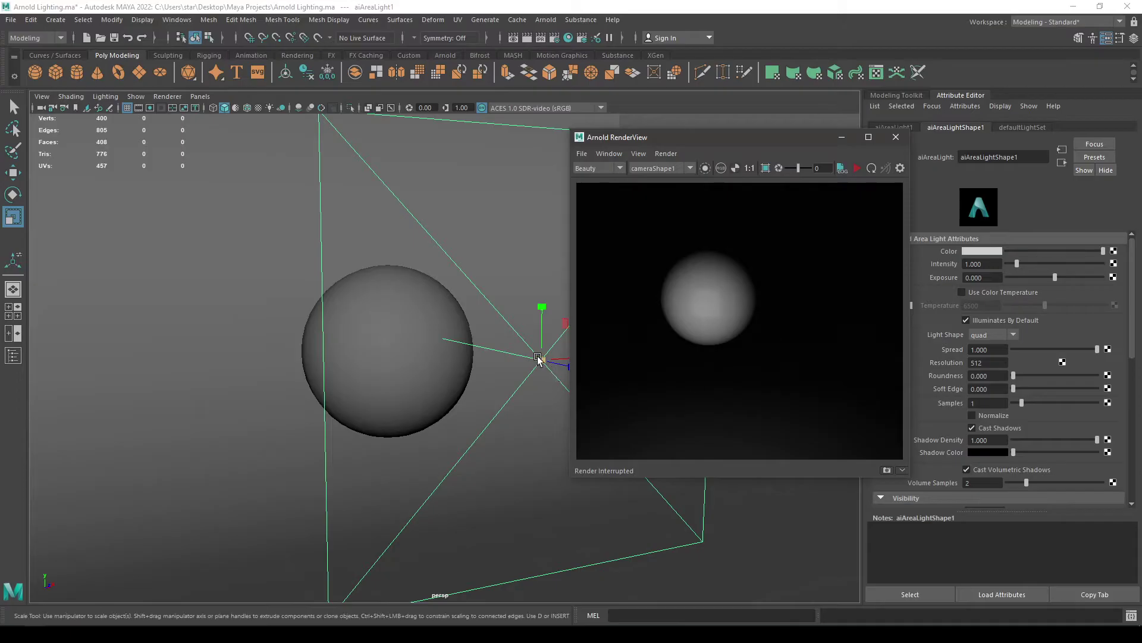
{"action": "left_click_drag", "start_coordinate": [541, 360], "coordinate": [428, 374]}
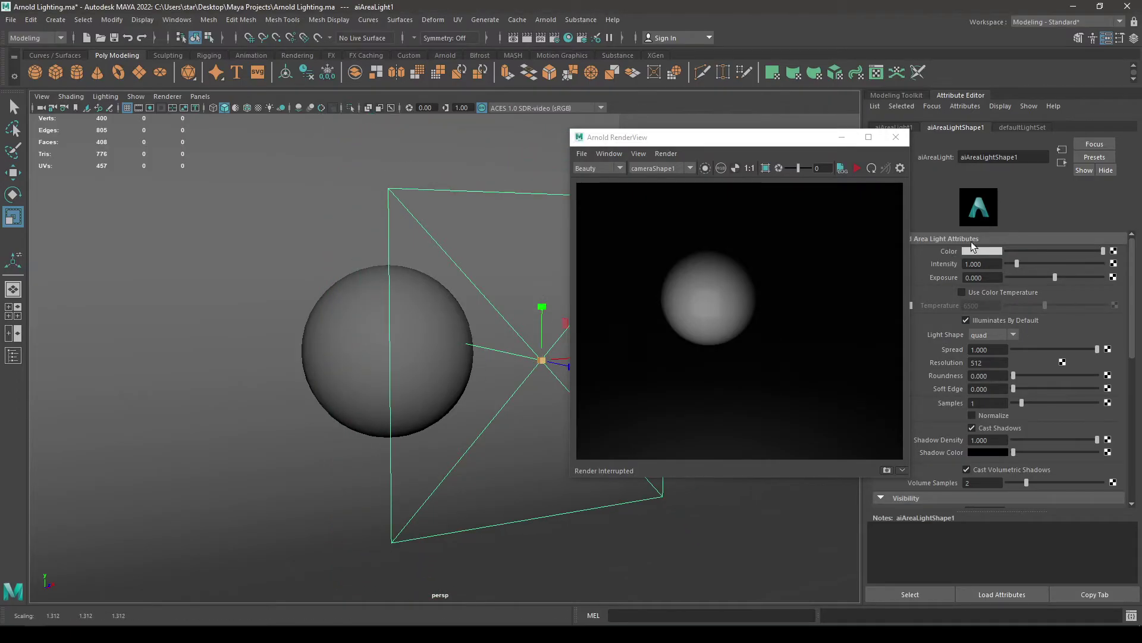
{"action": "left_click_drag", "start_coordinate": [731, 138], "coordinate": [704, 136]}
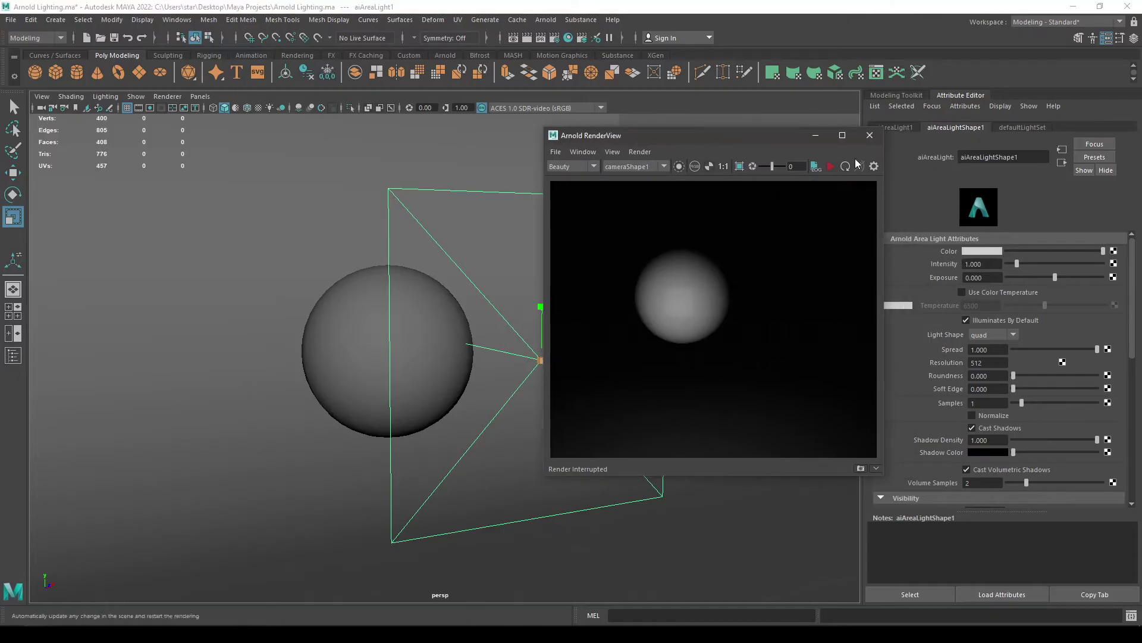
{"action": "left_click", "coordinate": [830, 166]}
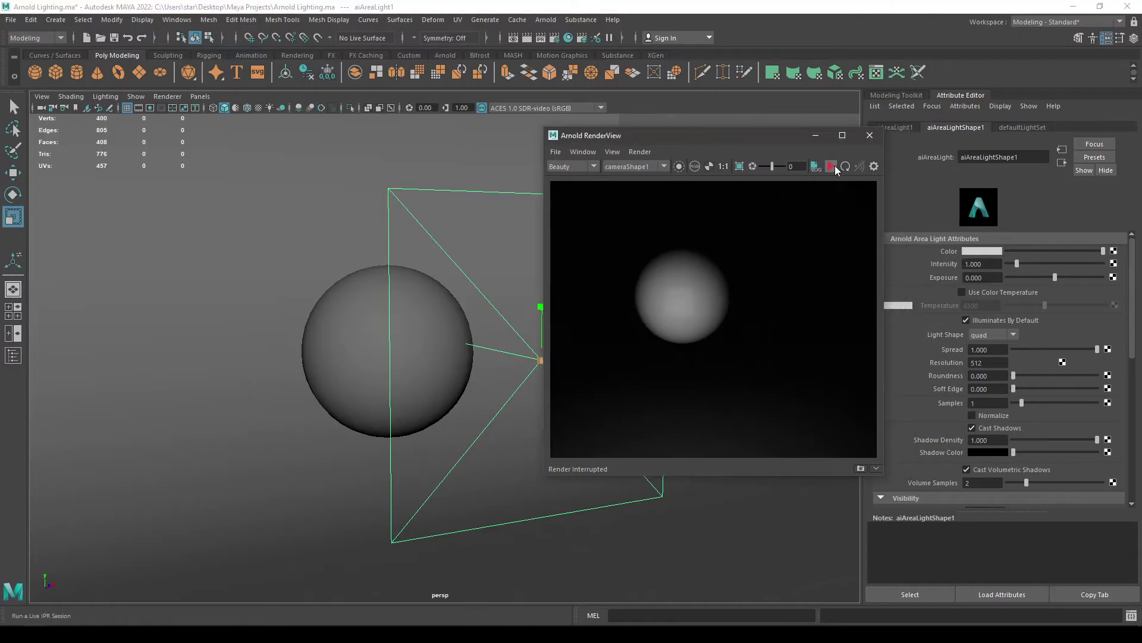
Change the area light's color to turquoise.
{"action": "left_click", "coordinate": [990, 251]}
{"action": "left_click", "coordinate": [991, 253]}
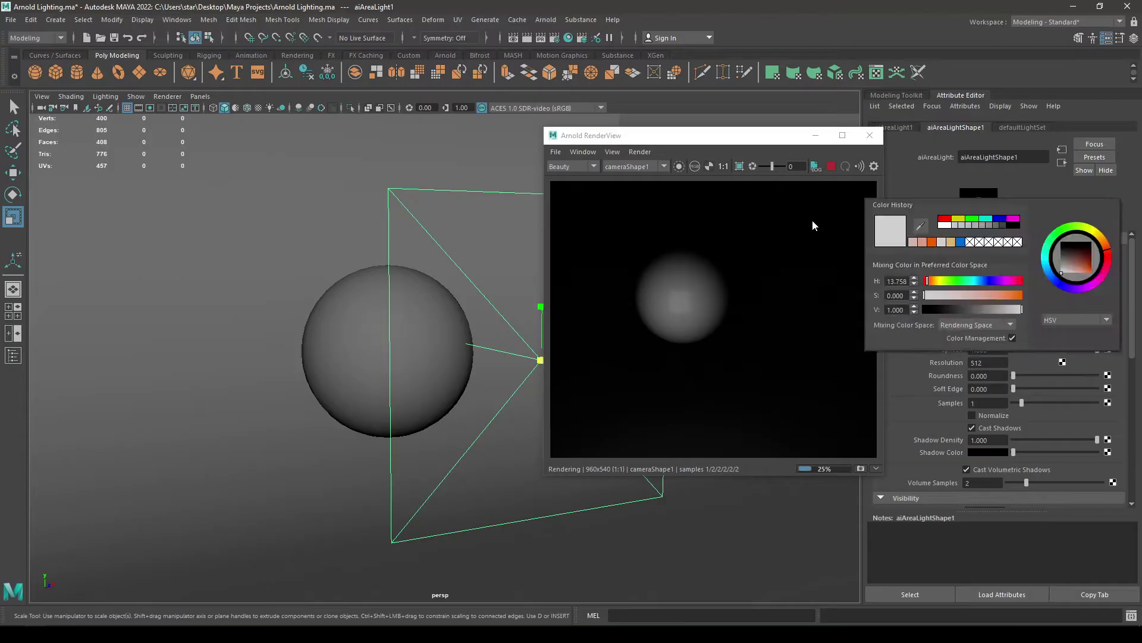
{"action": "left_click", "coordinate": [986, 252]}
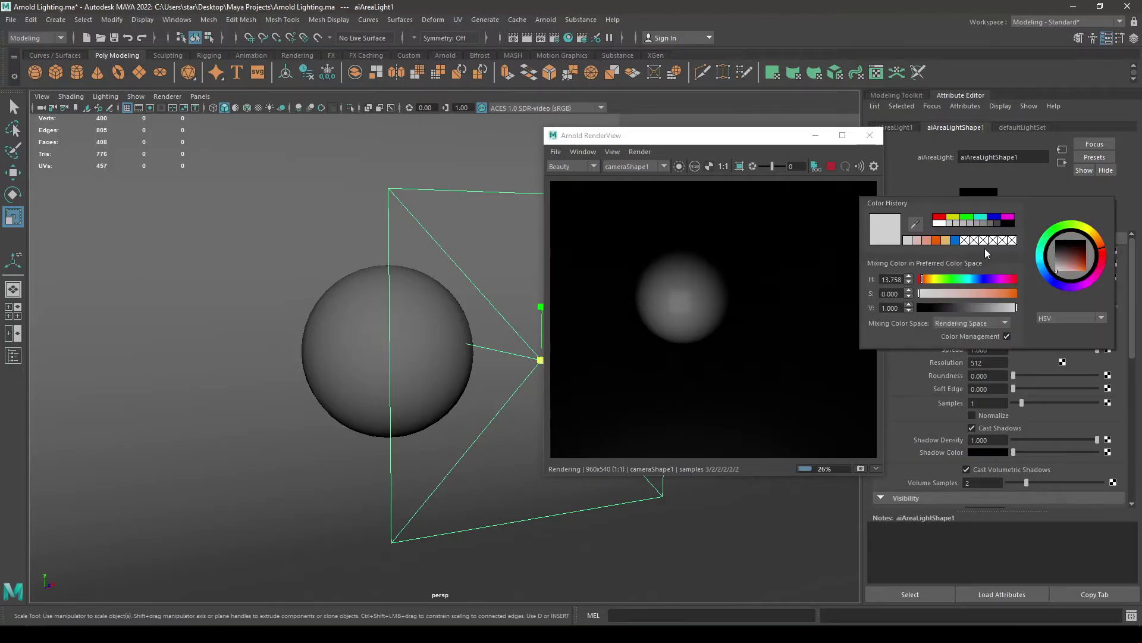
{"action": "left_click", "coordinate": [1040, 266]}
{"action": "left_click", "coordinate": [1063, 269]}
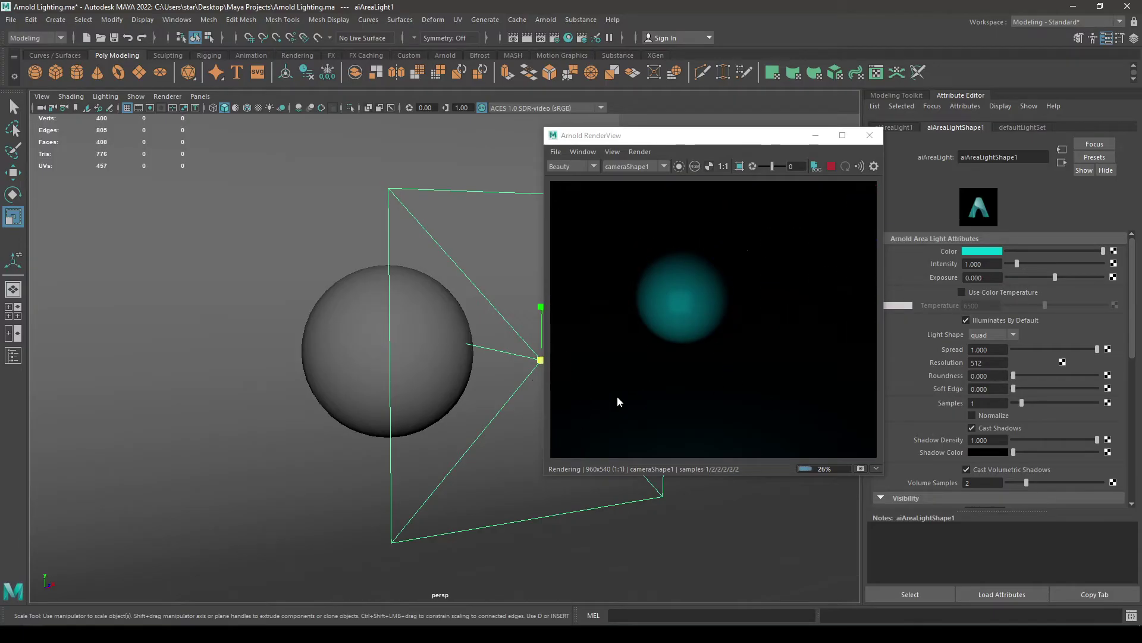
Stop the render, assign the existing aiStandardSurface2 material to the backdrop plane, and briefly run the render again.
{"action": "left_click", "coordinate": [831, 167]}
{"action": "left_click", "coordinate": [179, 262]}
{"action": "right_click_drag", "start_coordinate": [180, 262], "coordinate": [218, 582]}
{"action": "mouse_move", "coordinate": [214, 591]}
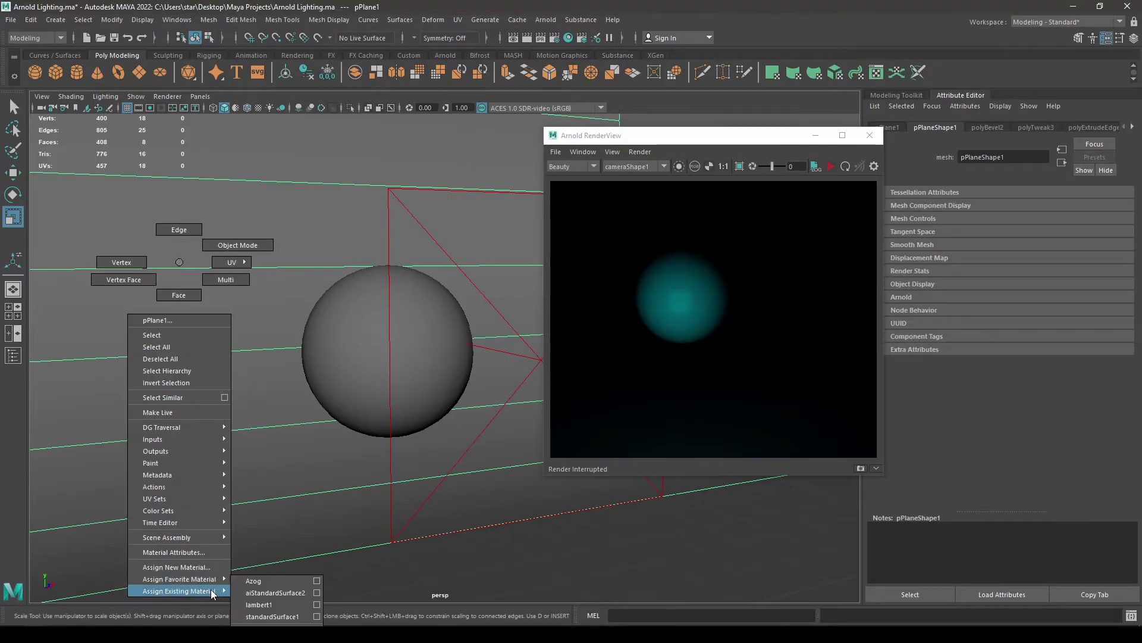
{"action": "left_click", "coordinate": [262, 593]}
{"action": "left_click", "coordinate": [829, 168]}
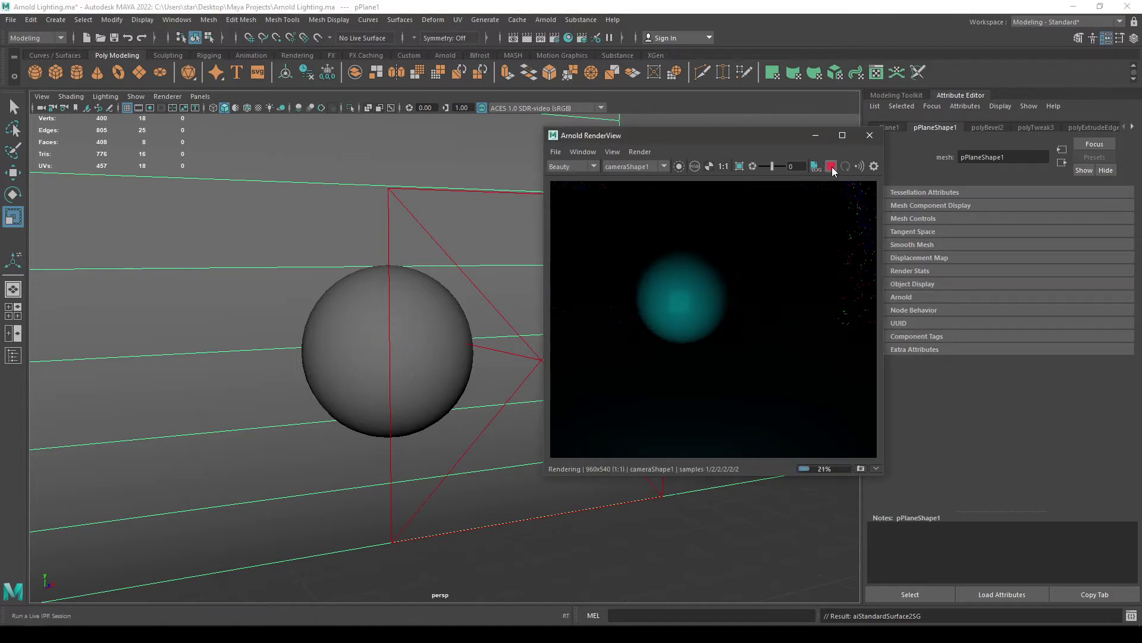
{"action": "left_click", "coordinate": [830, 169]}
Select the area light, restart the render and set the light's exposure to 1.
{"action": "left_click", "coordinate": [533, 370]}
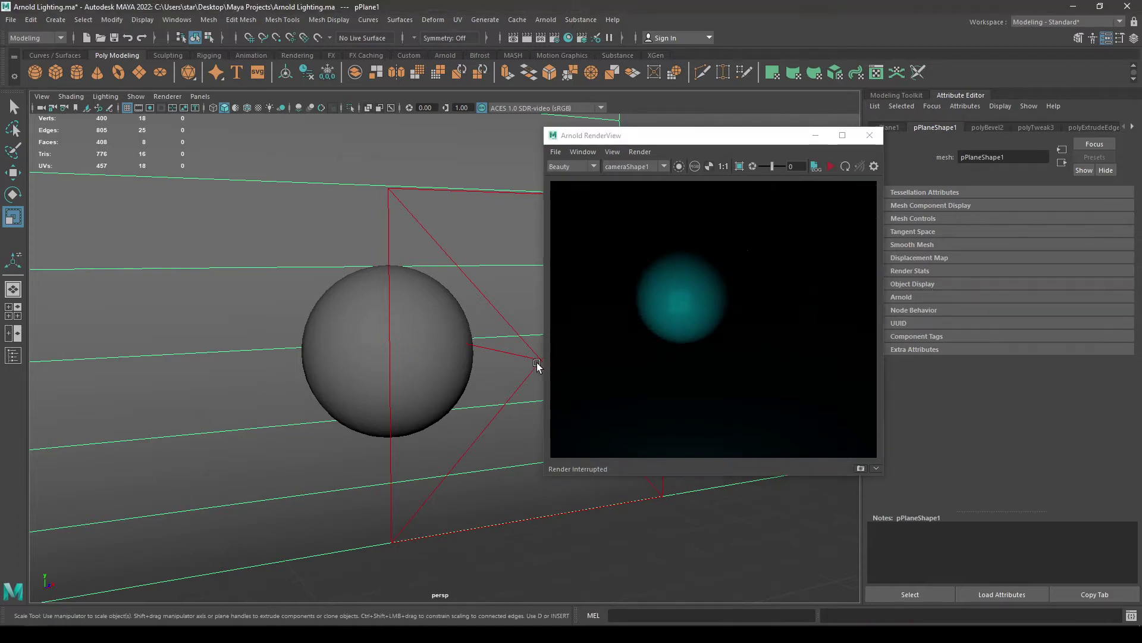
{"action": "left_click", "coordinate": [831, 167]}
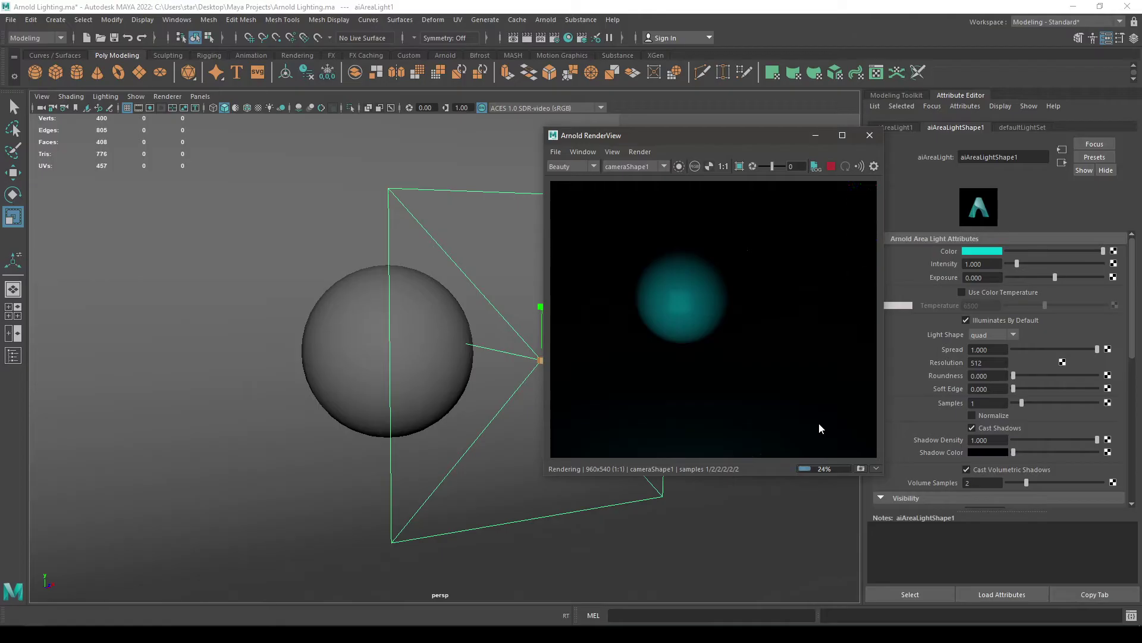
{"action": "left_click", "coordinate": [990, 277]}
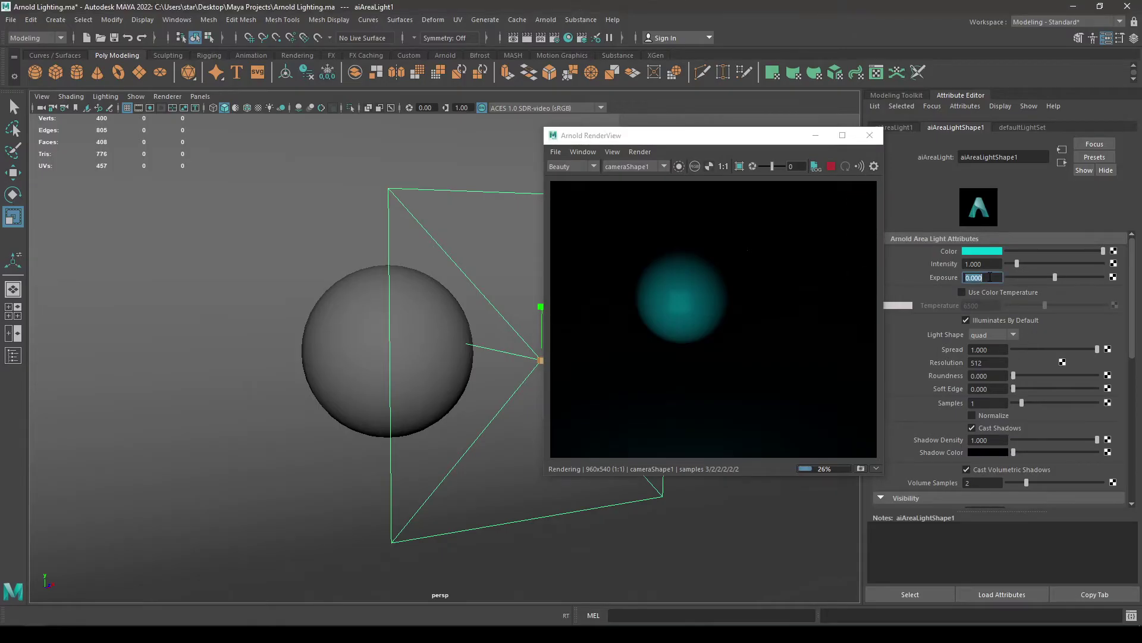
{"action": "type", "text": "1"}
{"action": "key", "text": "Return"}
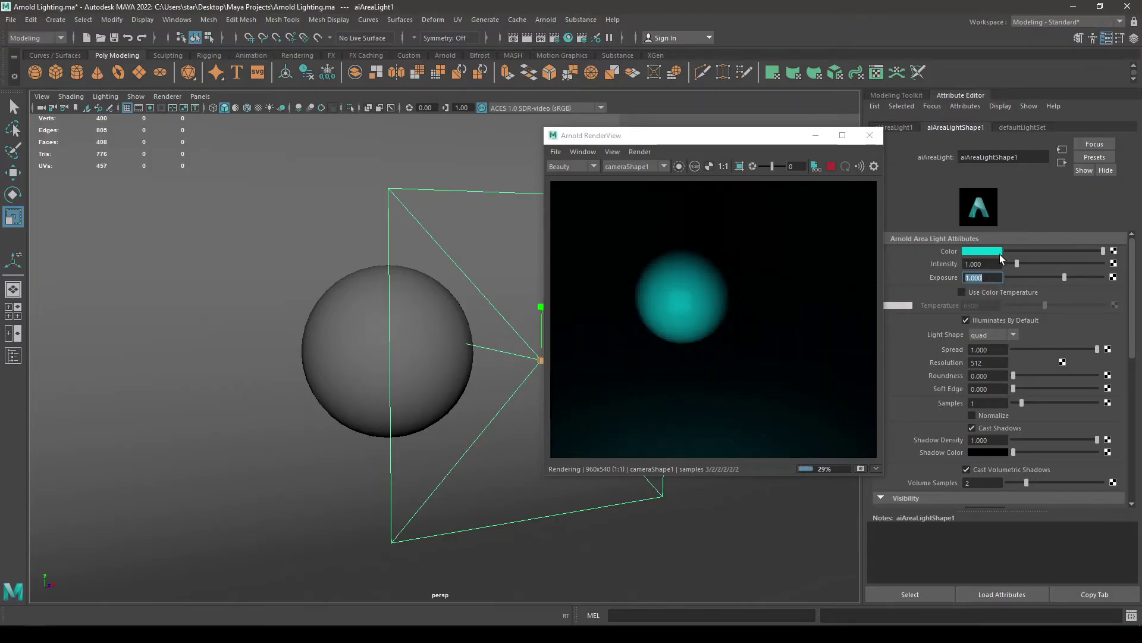
Set the area light's color back to white with zero saturation.
{"action": "left_click", "coordinate": [999, 252]}
{"action": "left_click_drag", "start_coordinate": [1081, 272], "coordinate": [1063, 284]}
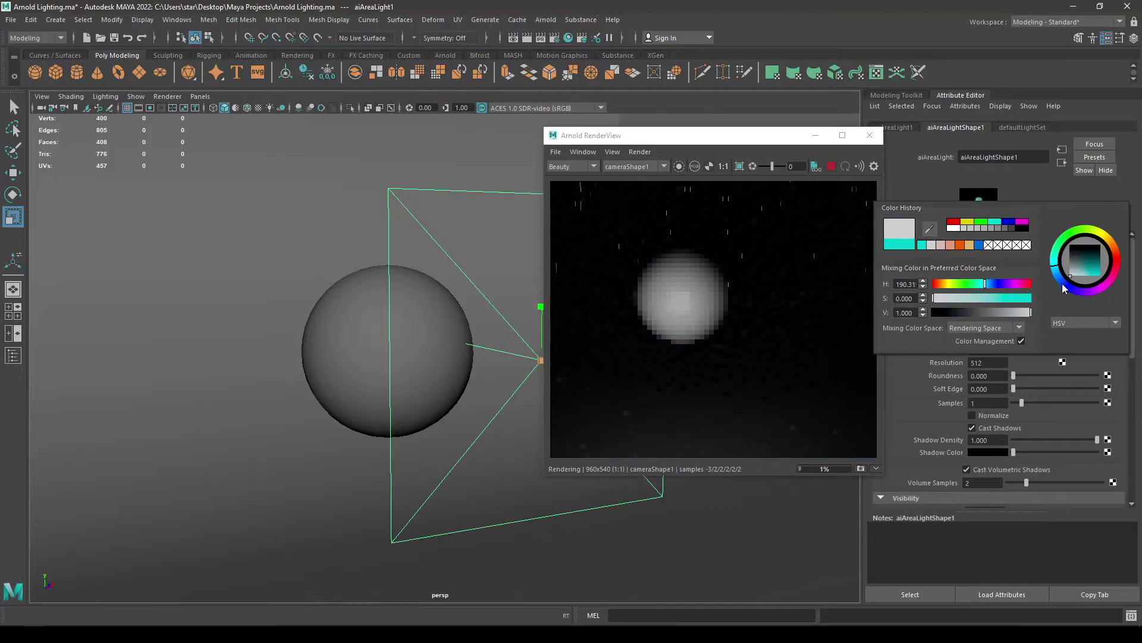
{"action": "left_click", "coordinate": [995, 292]}
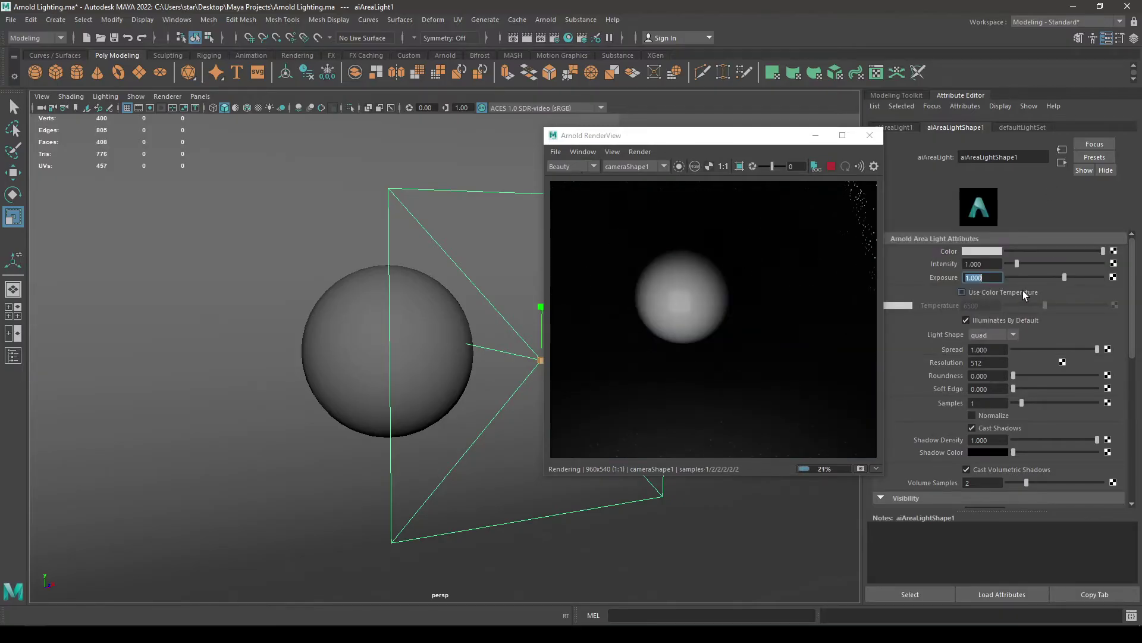
Enable color temperature on the area light, trying 4000 first and settling on 9000.
{"action": "left_click", "coordinate": [981, 306]}
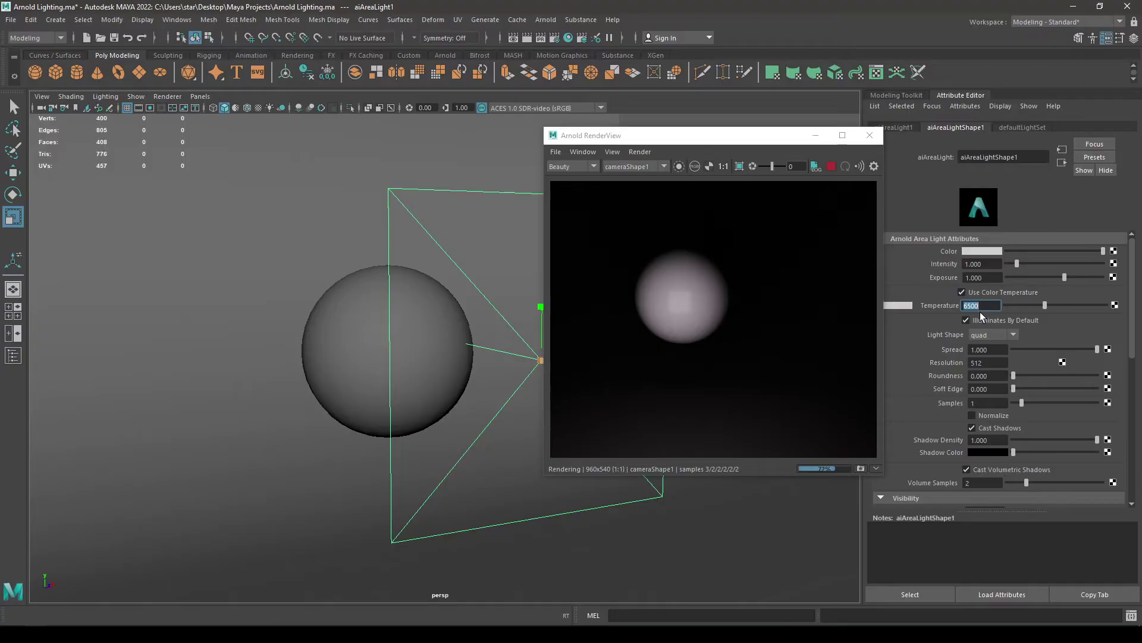
{"action": "type", "text": "4000"}
{"action": "key", "text": "Return"}
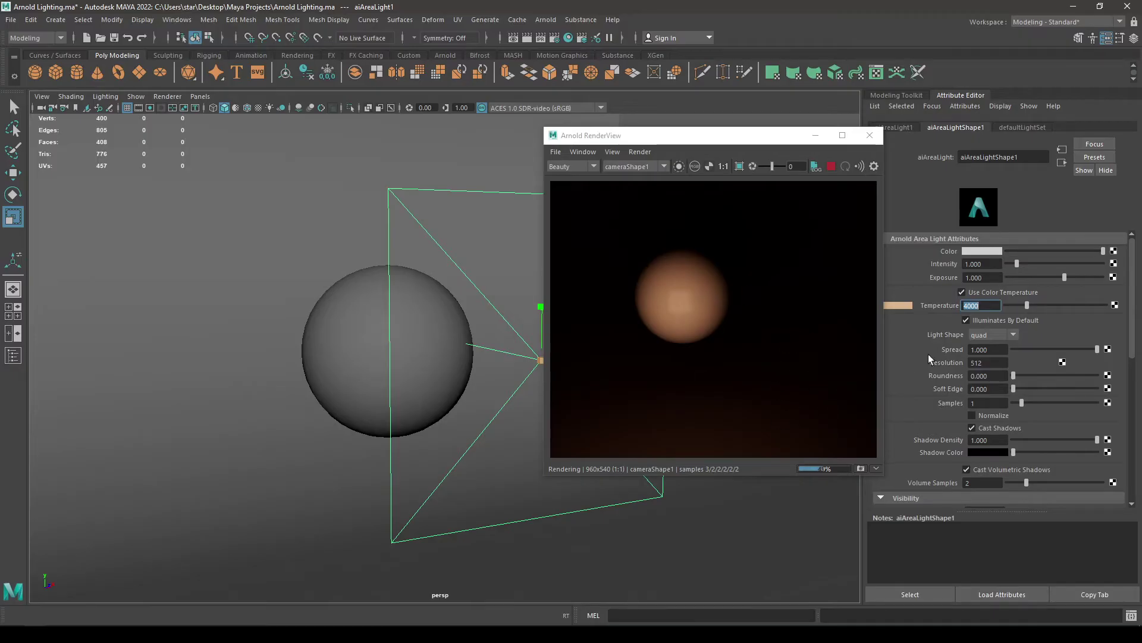
{"action": "type", "text": "9000"}
{"action": "key", "text": "Return"}
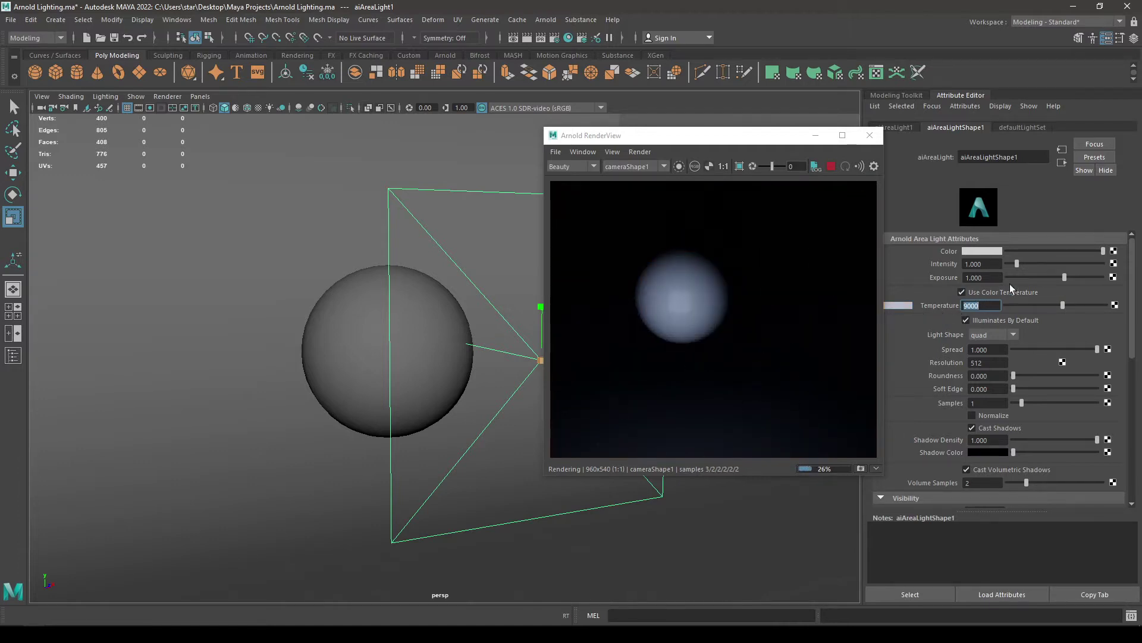
Change the area light's color to pink and turn off its color temperature.
{"action": "left_click", "coordinate": [983, 251]}
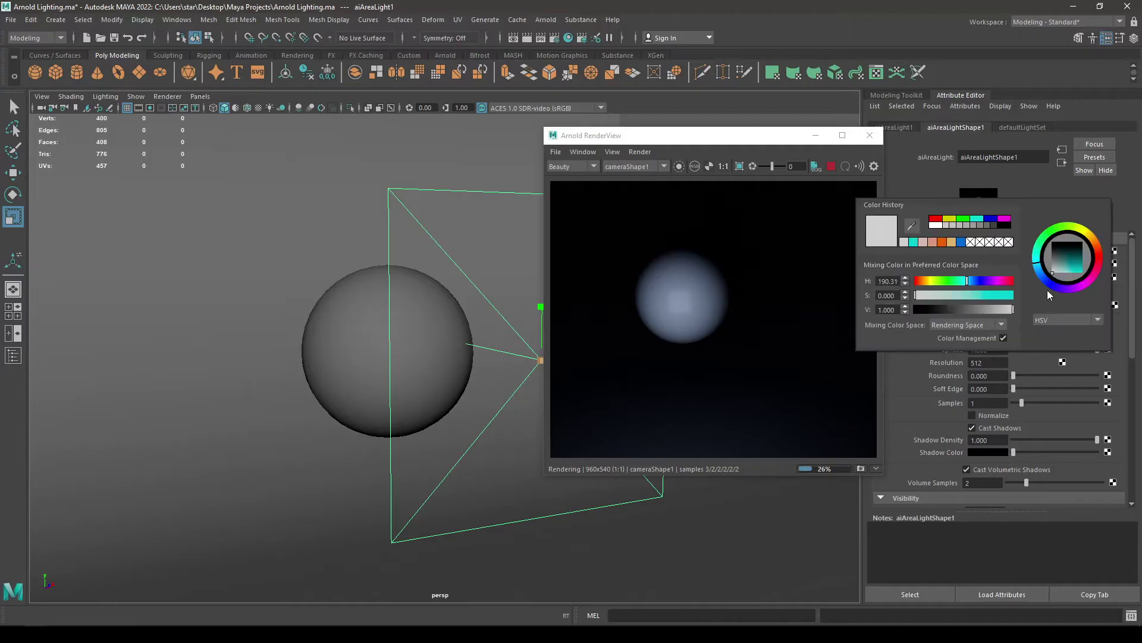
{"action": "left_click_drag", "start_coordinate": [1088, 236], "coordinate": [1100, 270]}
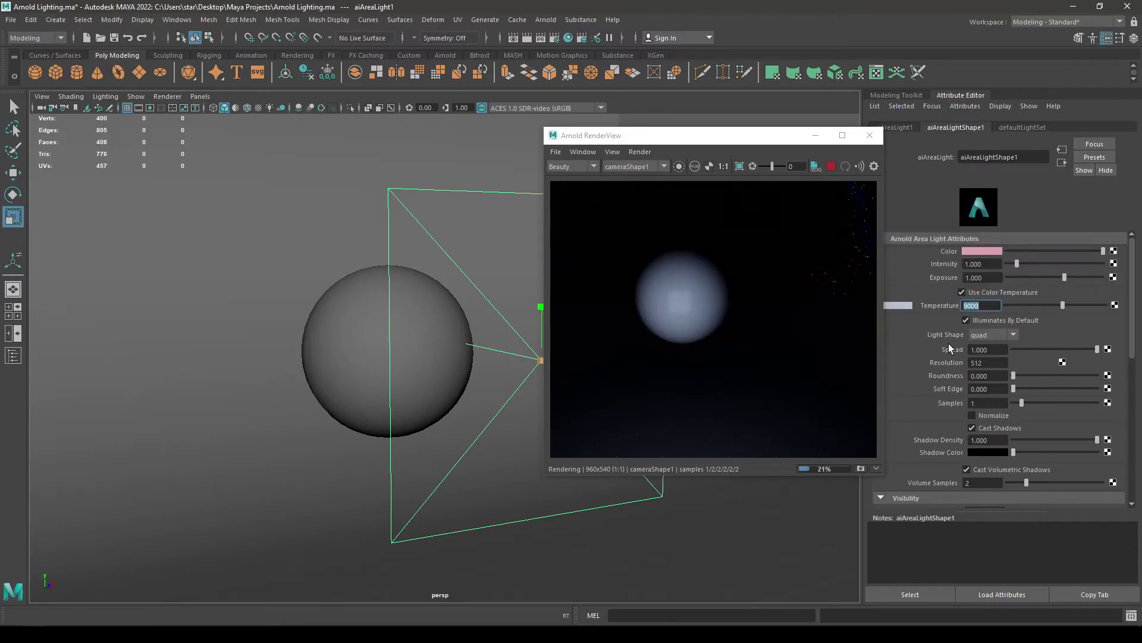
{"action": "left_click", "coordinate": [962, 292]}
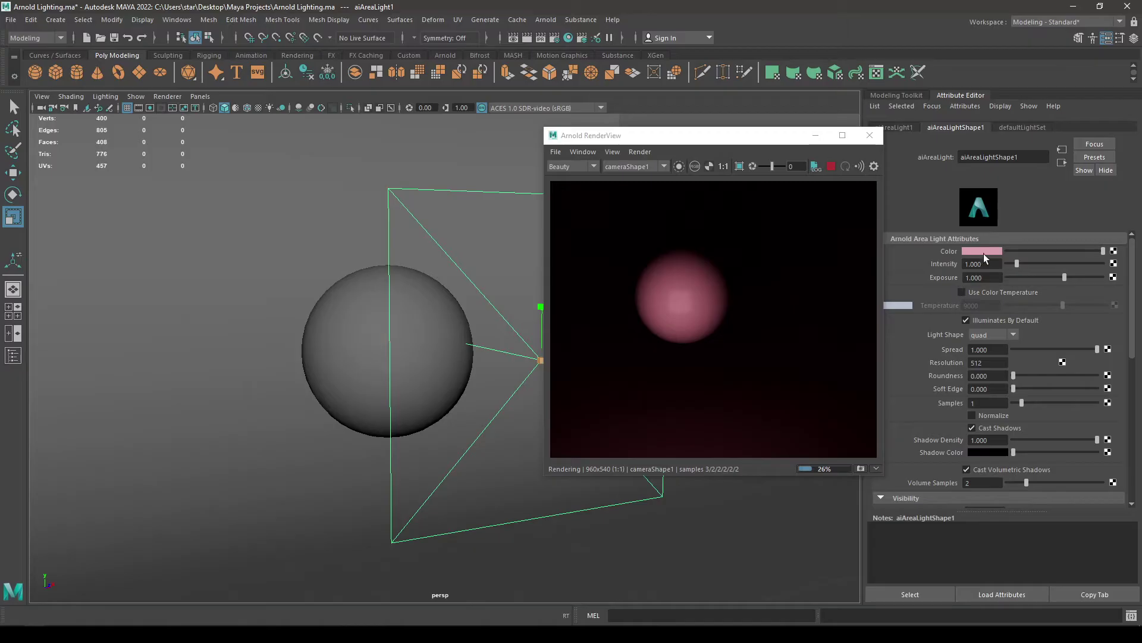
Reset the area light's color from pink to white.
{"action": "left_click", "coordinate": [984, 253]}
{"action": "left_click_drag", "start_coordinate": [1061, 271], "coordinate": [1053, 280]}
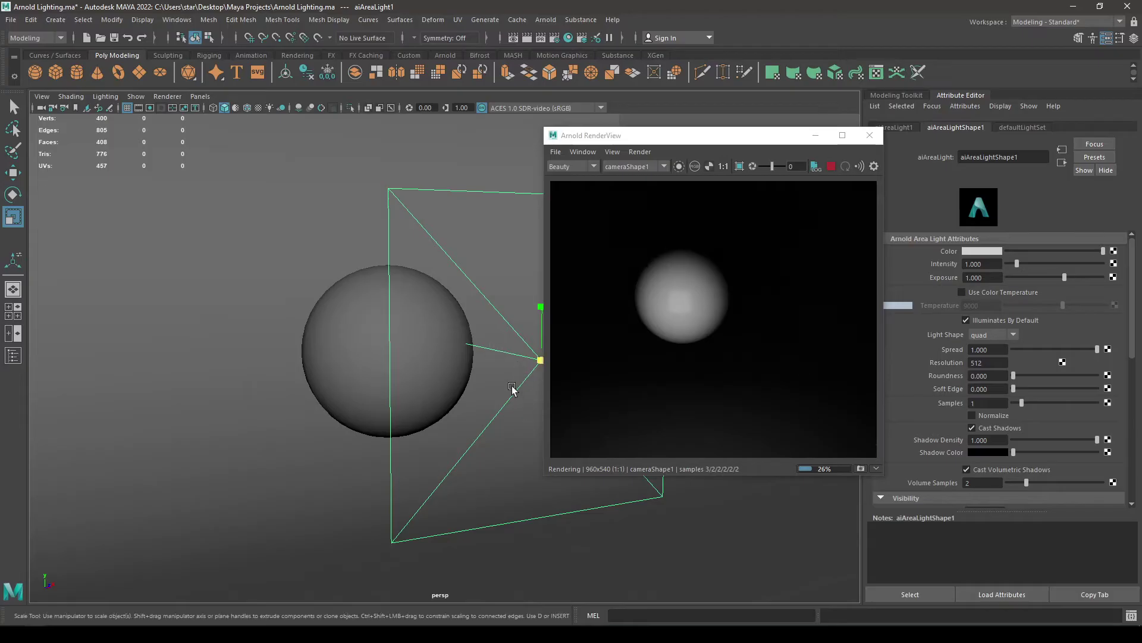
Try the disk and cylinder shapes on the area light and return it to quad.
{"action": "left_click", "coordinate": [1017, 334]}
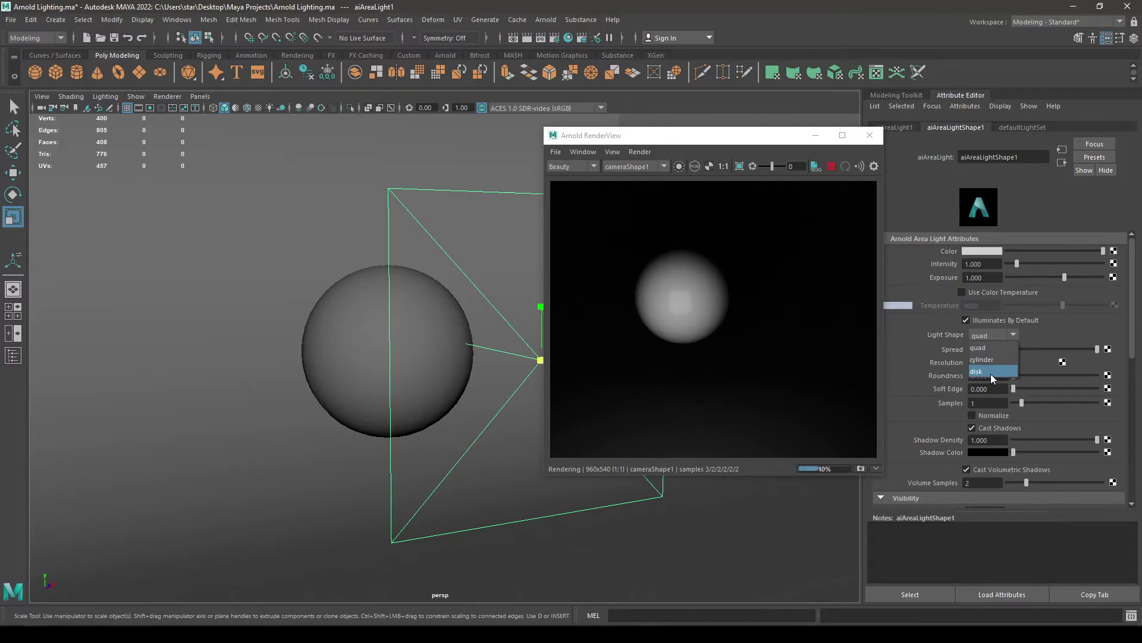
{"action": "left_click", "coordinate": [990, 371]}
{"action": "left_click", "coordinate": [1012, 335]}
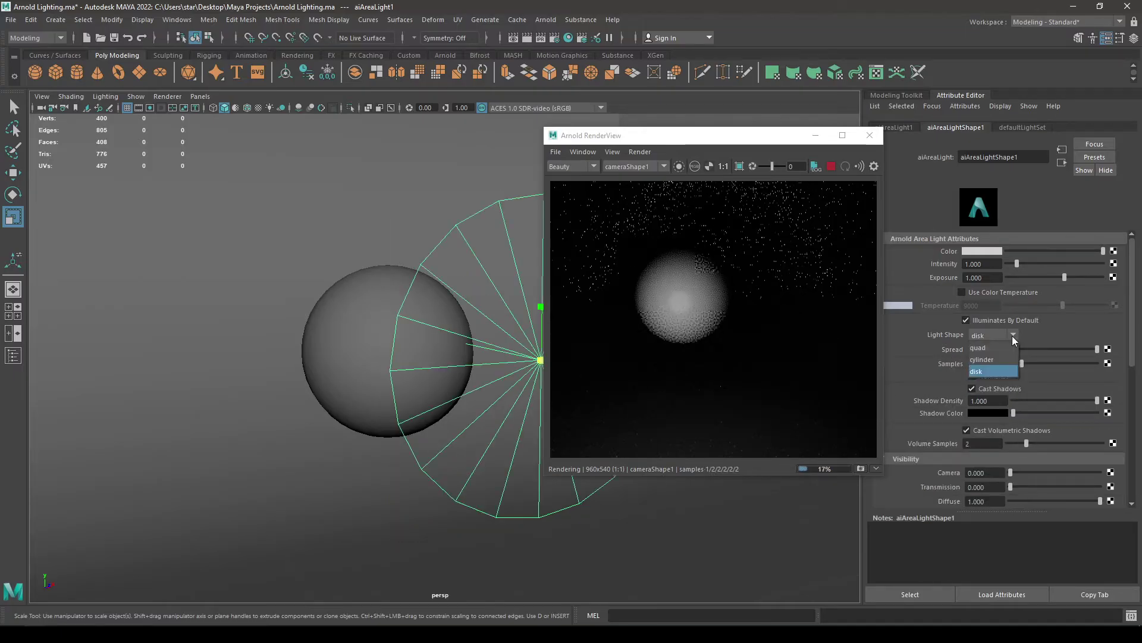
{"action": "left_click", "coordinate": [998, 360]}
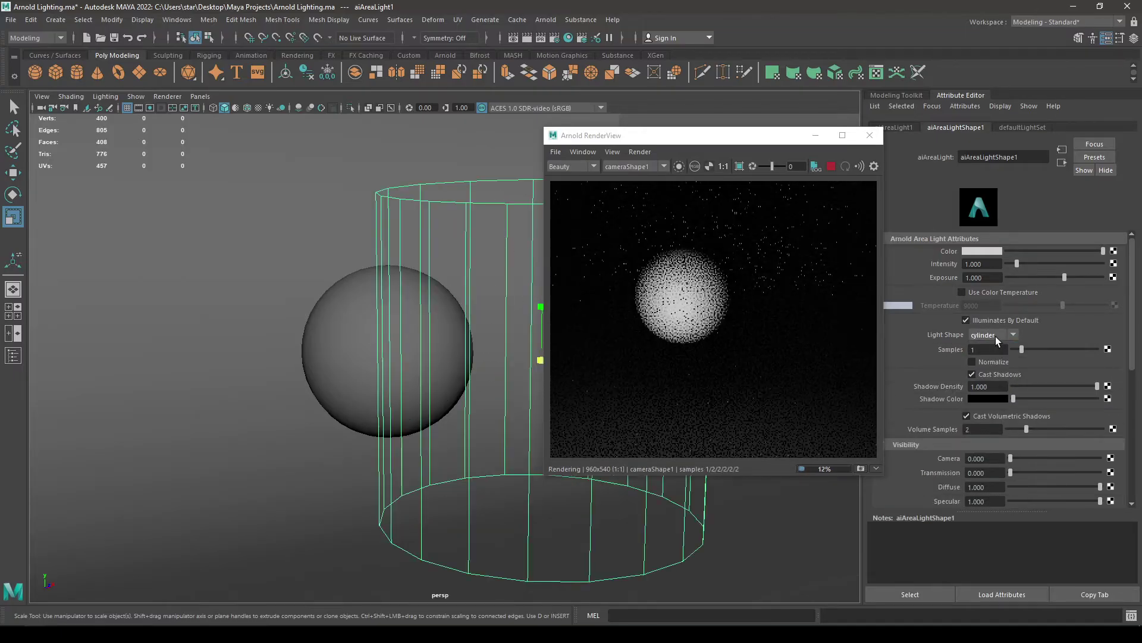
{"action": "left_click", "coordinate": [994, 335]}
{"action": "left_click", "coordinate": [1000, 346]}
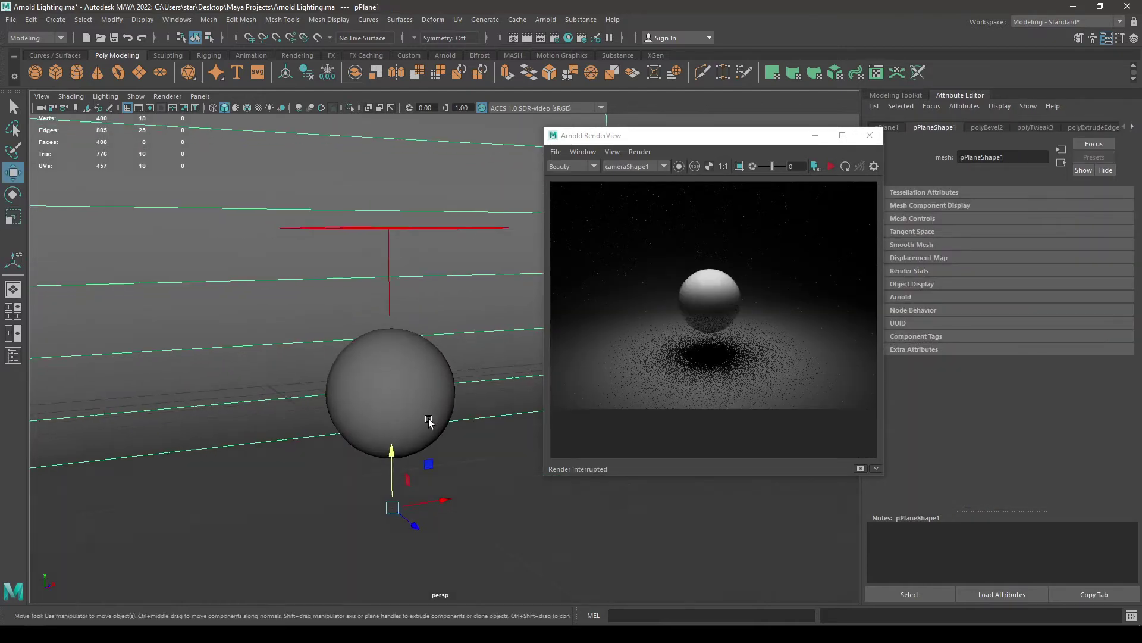
Restart the live render, select the area light above the sphere and save the scene.
{"action": "left_click_drag", "start_coordinate": [429, 418], "coordinate": [554, 386], "text": "alt"}
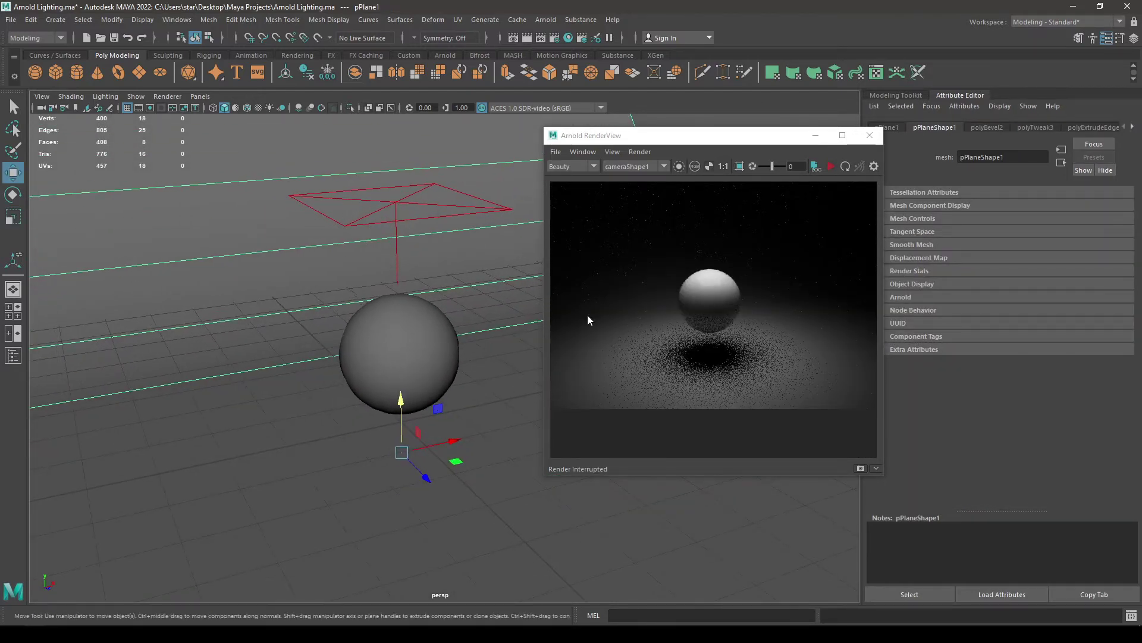
{"action": "left_click", "coordinate": [830, 167]}
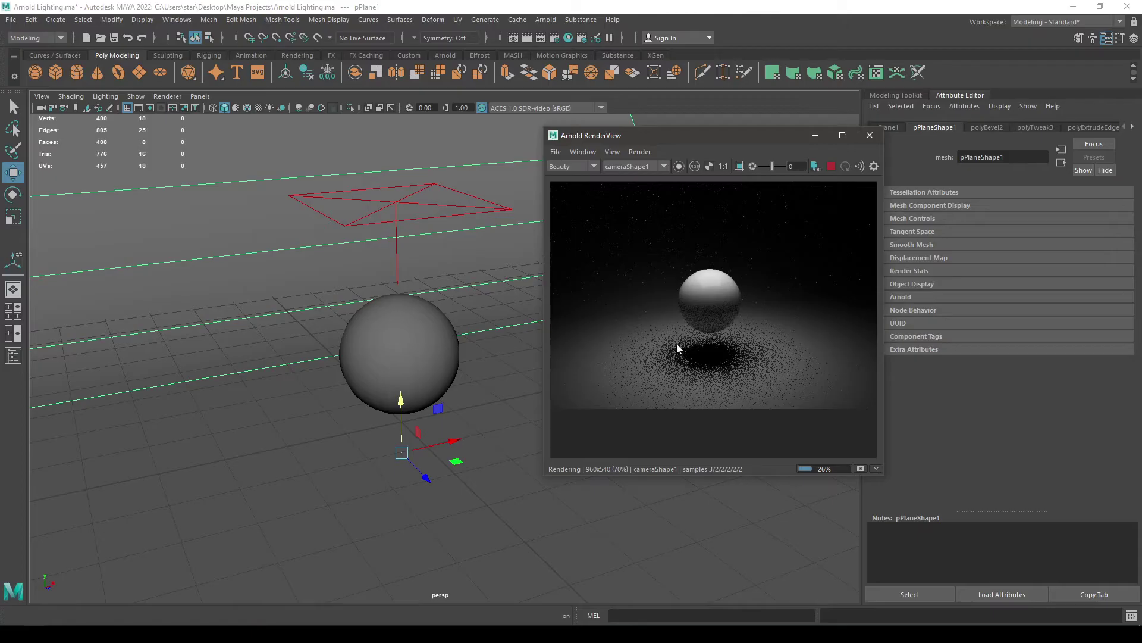
{"action": "left_click", "coordinate": [397, 261]}
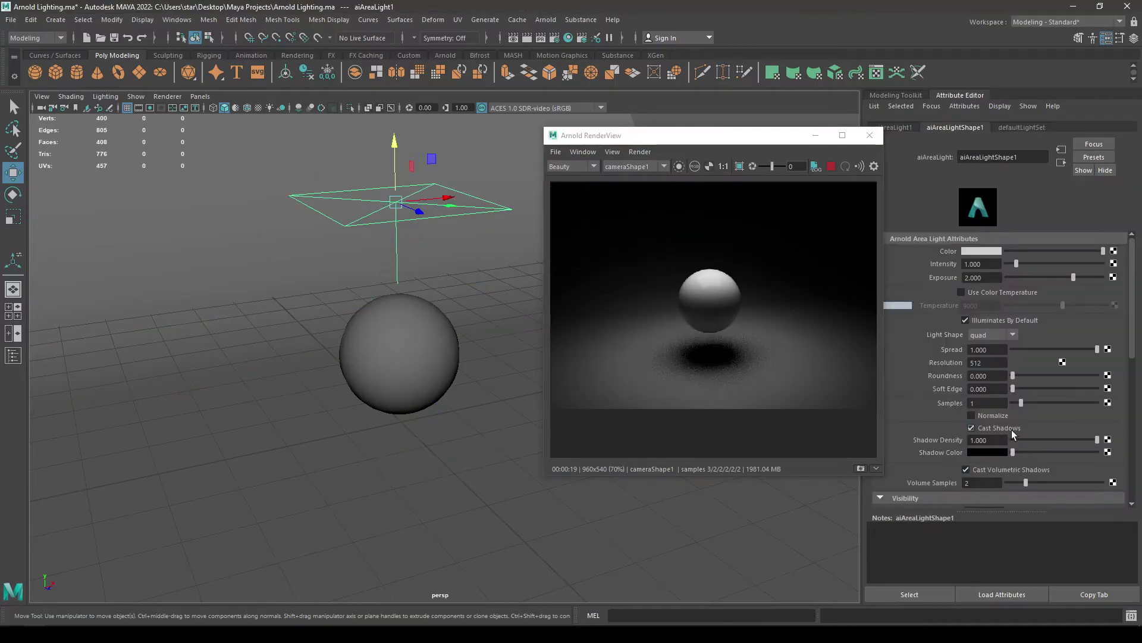
{"action": "key", "text": "ctrl+s"}
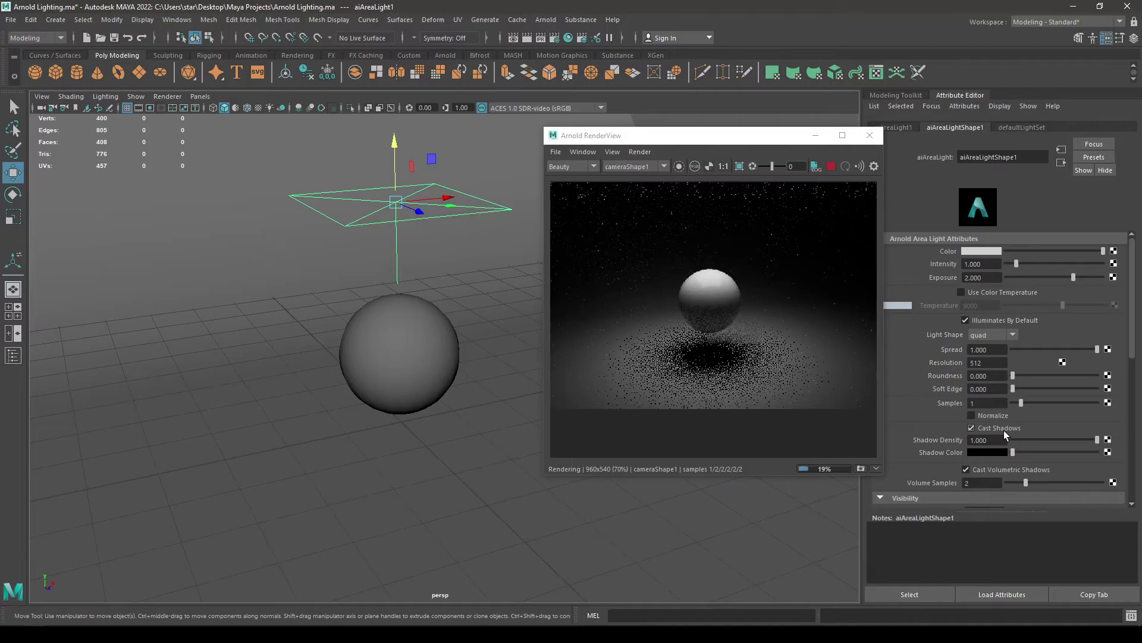
Turn the area light's shadow casting off and on again, and lower its shadow density to 0.607.
{"action": "left_click", "coordinate": [1005, 431]}
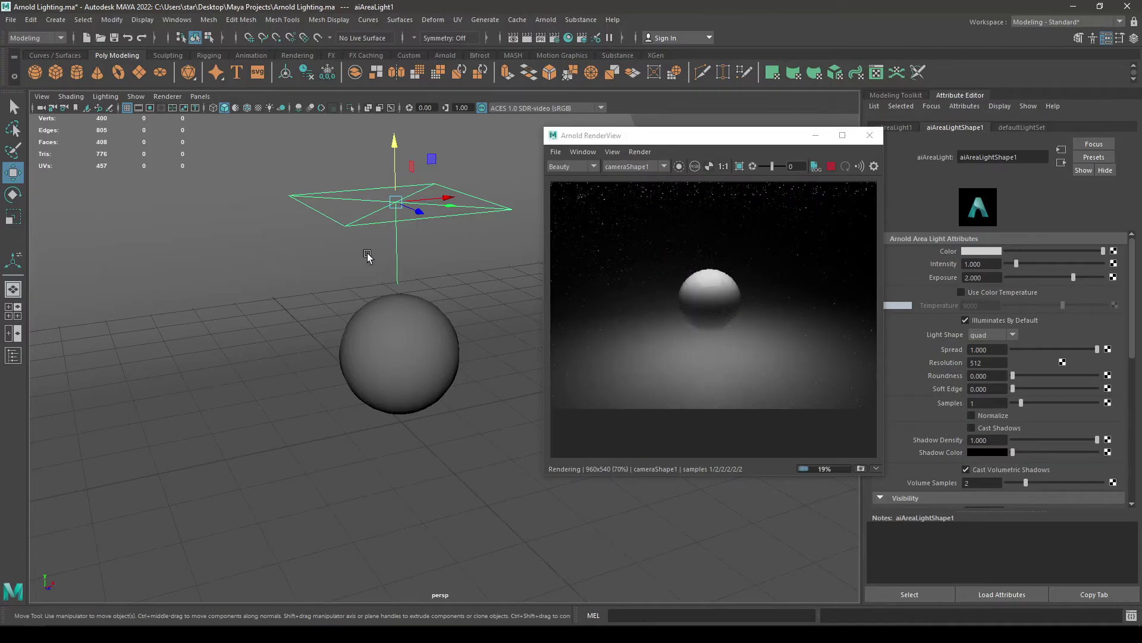
{"action": "left_click", "coordinate": [995, 423]}
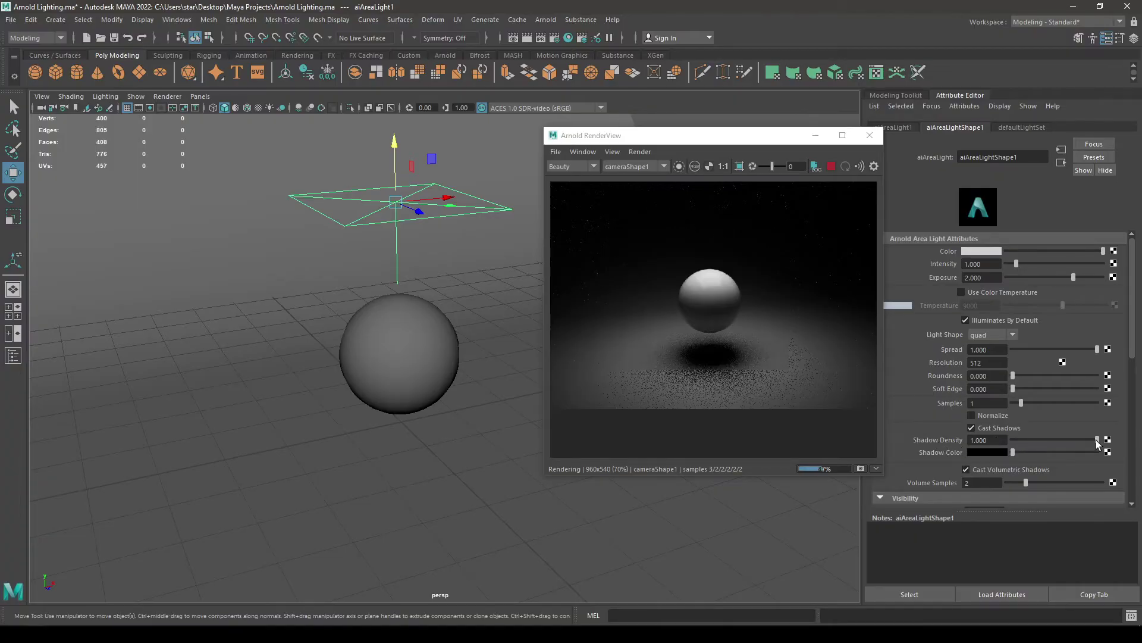
{"action": "left_click_drag", "start_coordinate": [1098, 440], "coordinate": [1063, 445]}
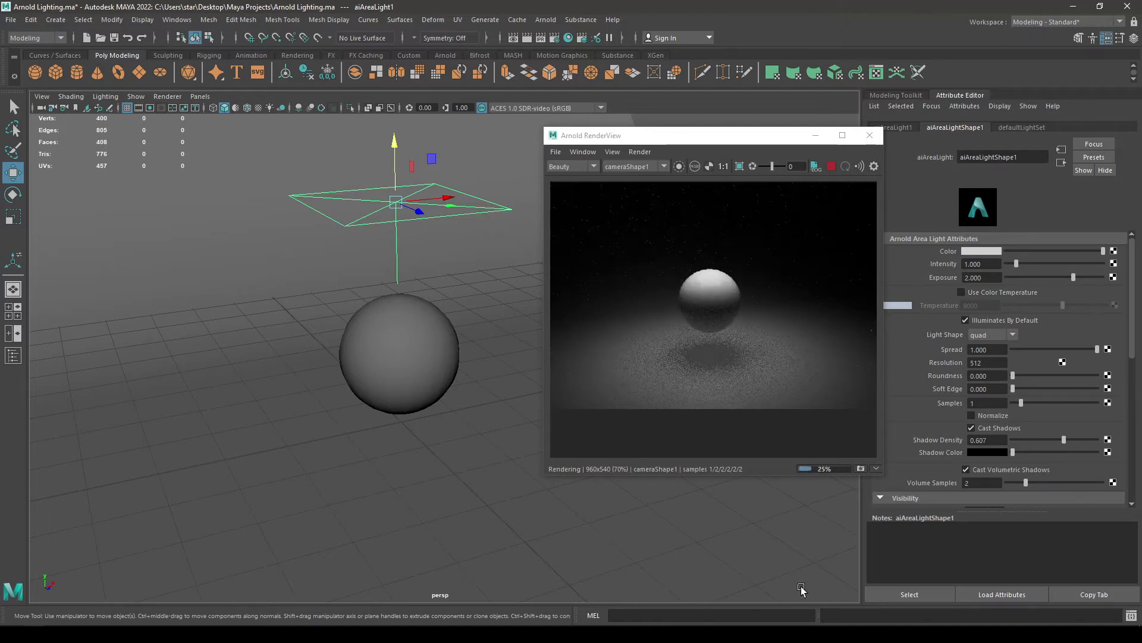
Set the area light's shadow color to orange with shadow density at 1, and stop the render.
{"action": "left_click", "coordinate": [979, 451]}
{"action": "left_click", "coordinate": [1098, 450]}
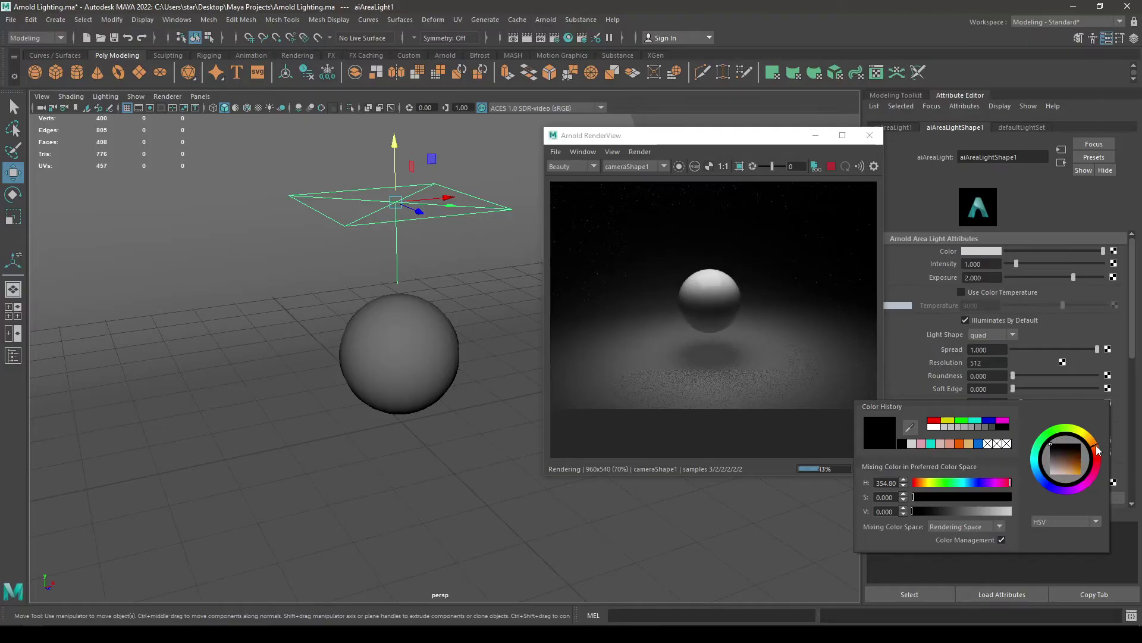
{"action": "left_click_drag", "start_coordinate": [1082, 474], "coordinate": [1113, 444]}
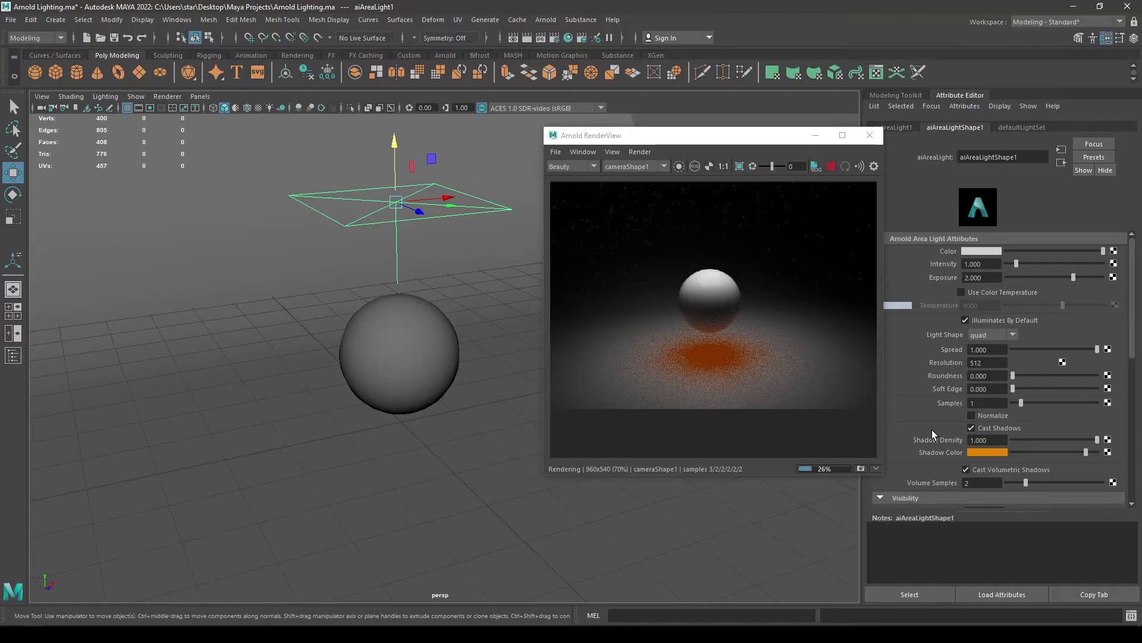
{"action": "left_click", "coordinate": [831, 166]}
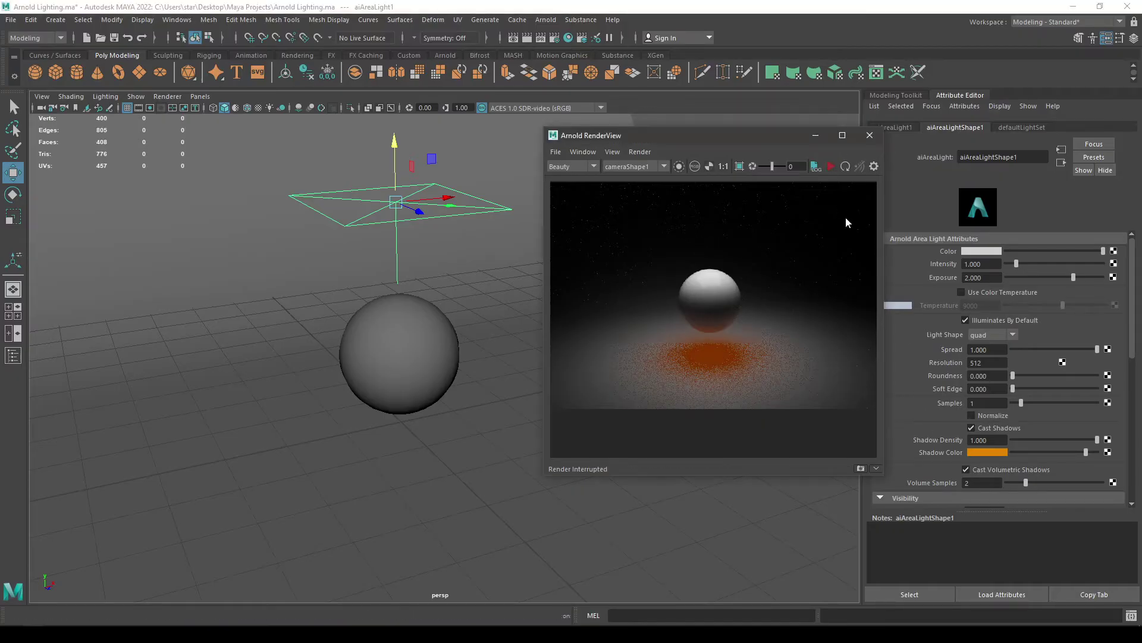
Reselect the area light and briefly rerun the live render.
{"action": "left_click", "coordinate": [453, 432]}
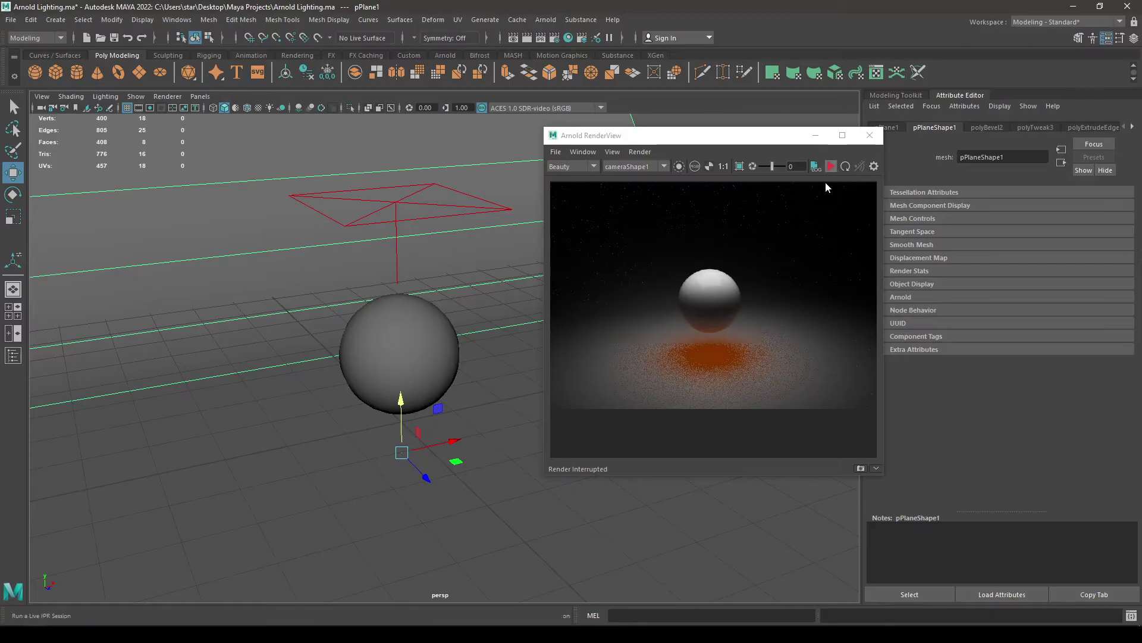
{"action": "left_click", "coordinate": [419, 223]}
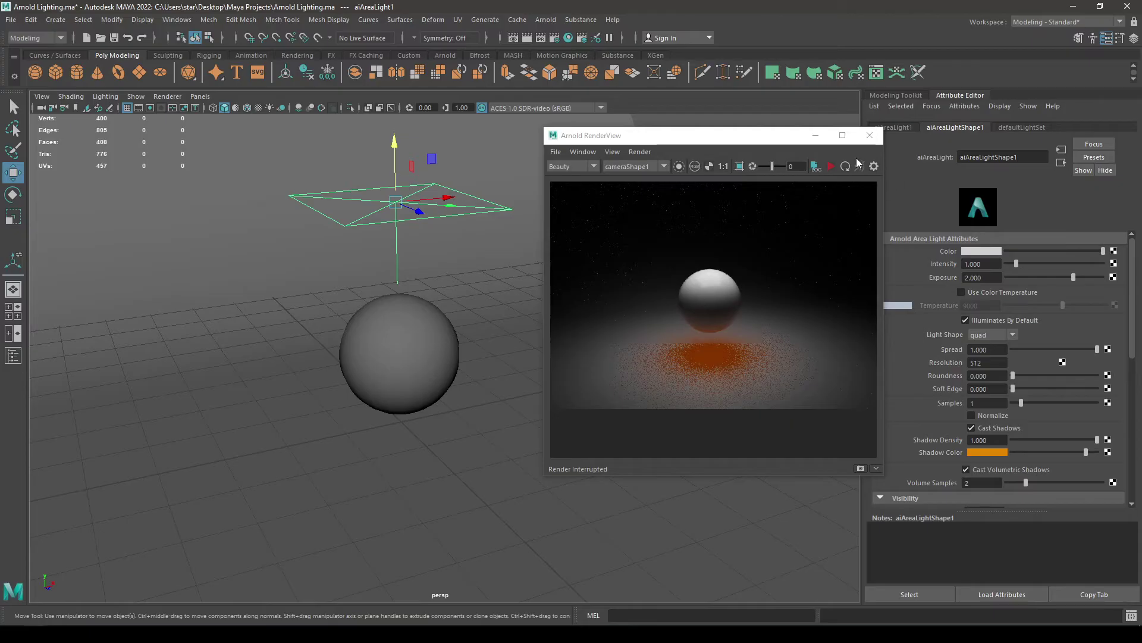
{"action": "left_click", "coordinate": [831, 166]}
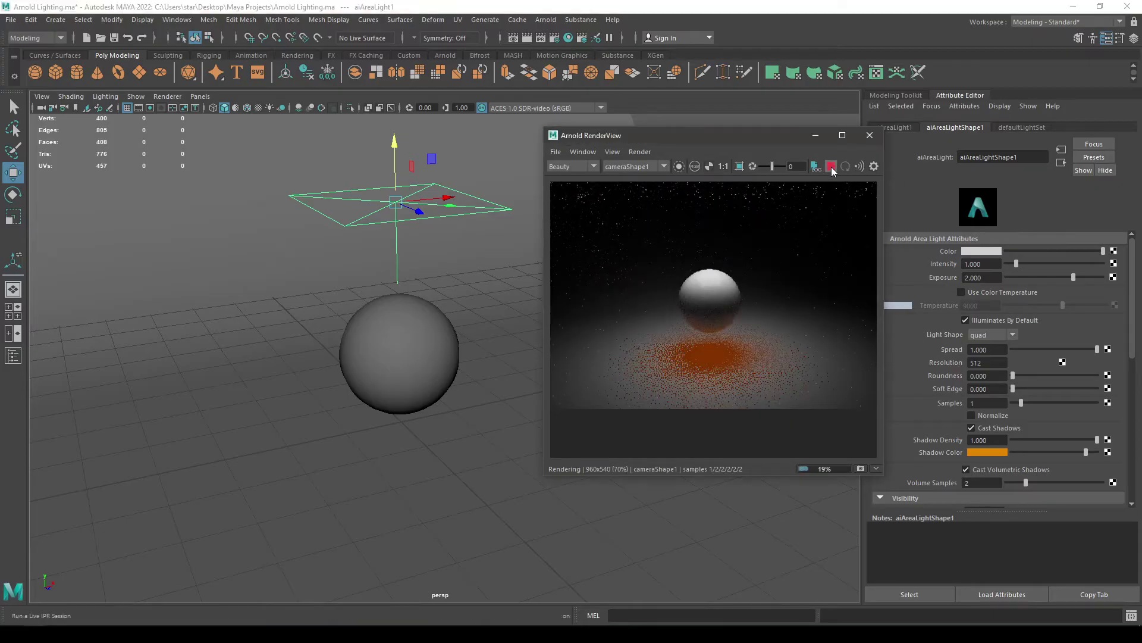
{"action": "left_click", "coordinate": [830, 166]}
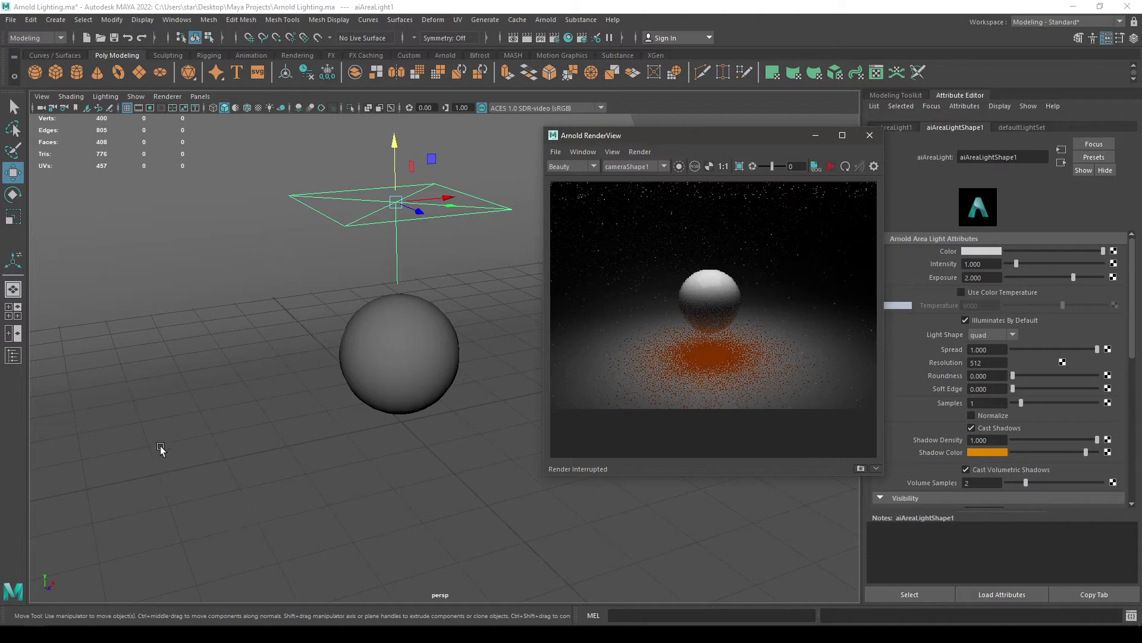
Show the Outliner and rename the backdrop plane as Background.
{"action": "left_click", "coordinate": [232, 427]}
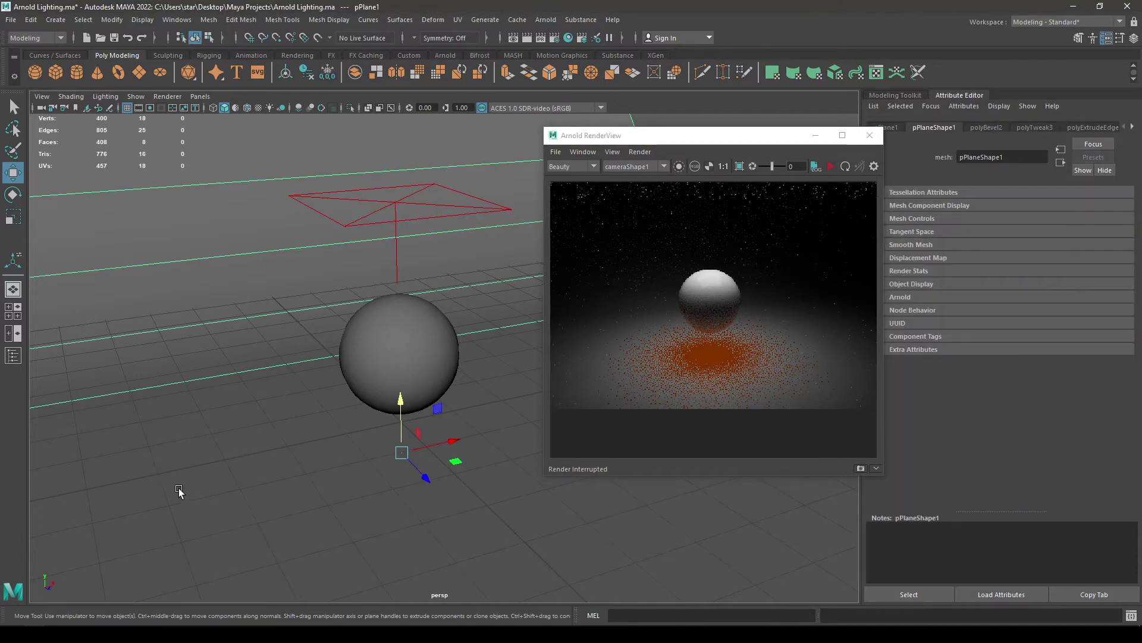
{"action": "left_click", "coordinate": [13, 355]}
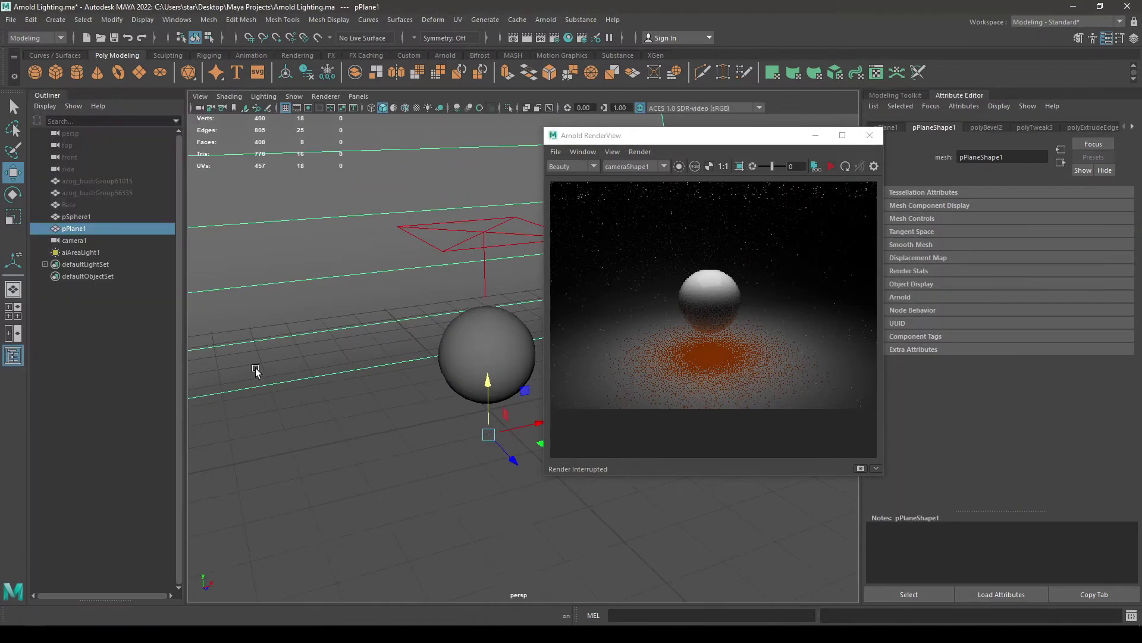
{"action": "double_click", "coordinate": [80, 231]}
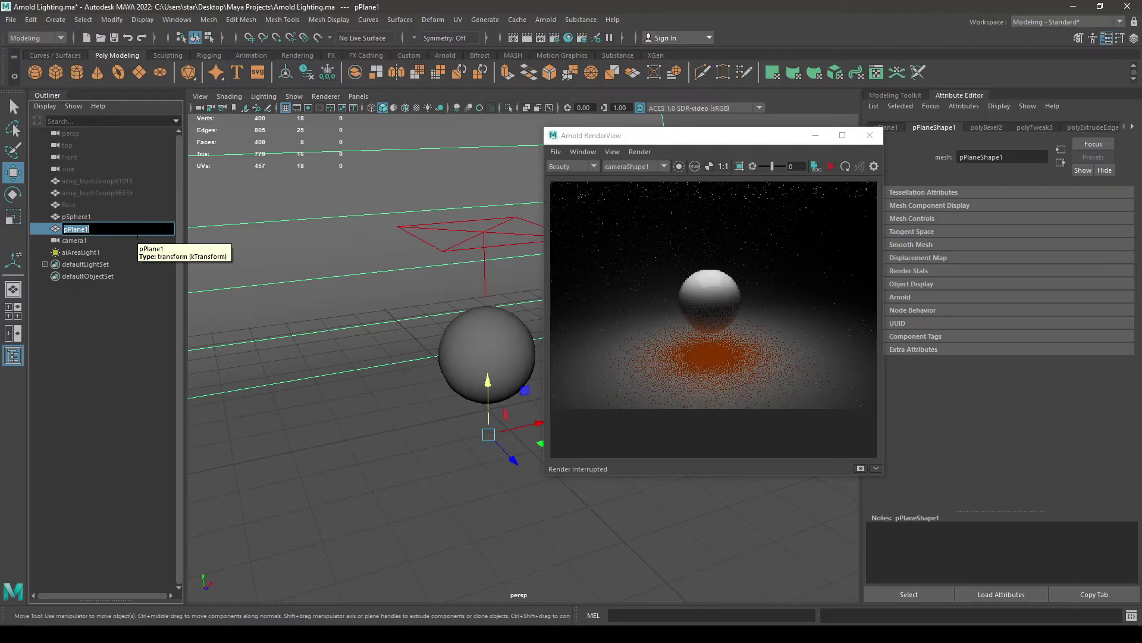
{"action": "type", "text": "Background"}
{"action": "key", "text": "Return"}
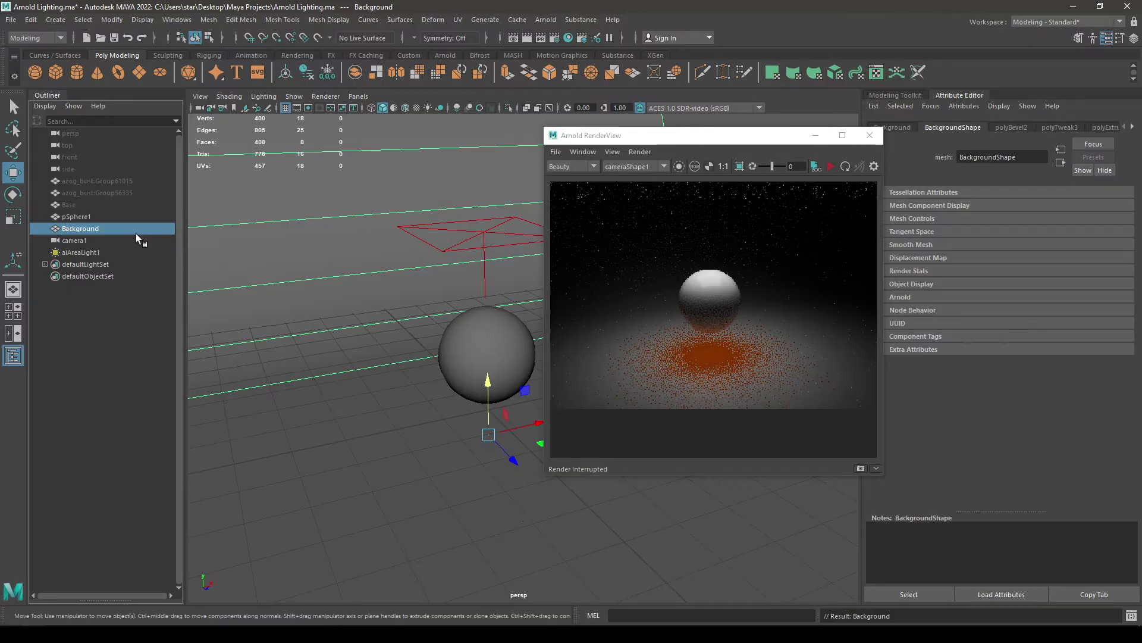
Rename the sphere as MainObject and hide the Outliner.
{"action": "left_click", "coordinate": [70, 218]}
{"action": "double_click", "coordinate": [72, 217]}
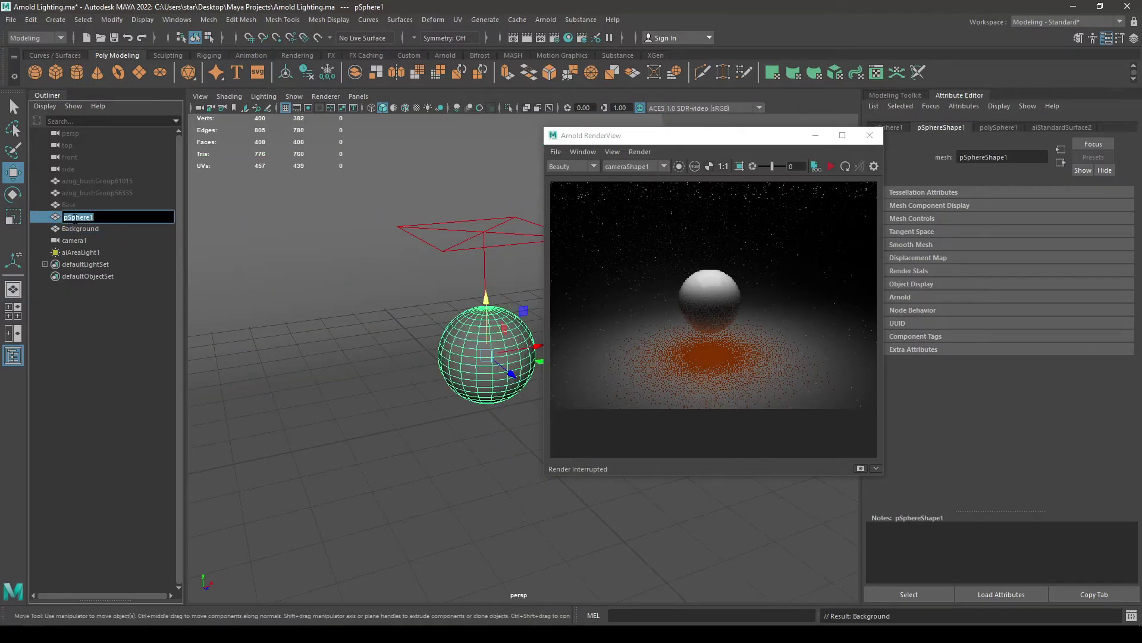
{"action": "type", "text": "MainObject"}
{"action": "key", "text": "Return"}
{"action": "left_click", "coordinate": [13, 355]}
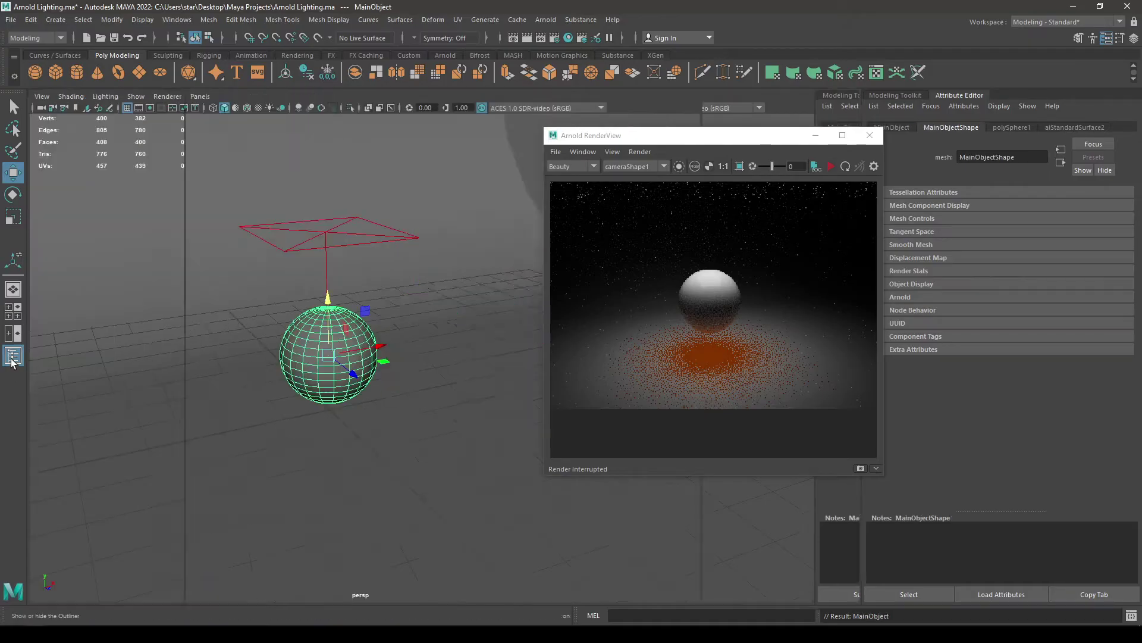
Select the area light and open the Relationship Editor for light-centric light linking.
{"action": "left_click", "coordinate": [348, 238]}
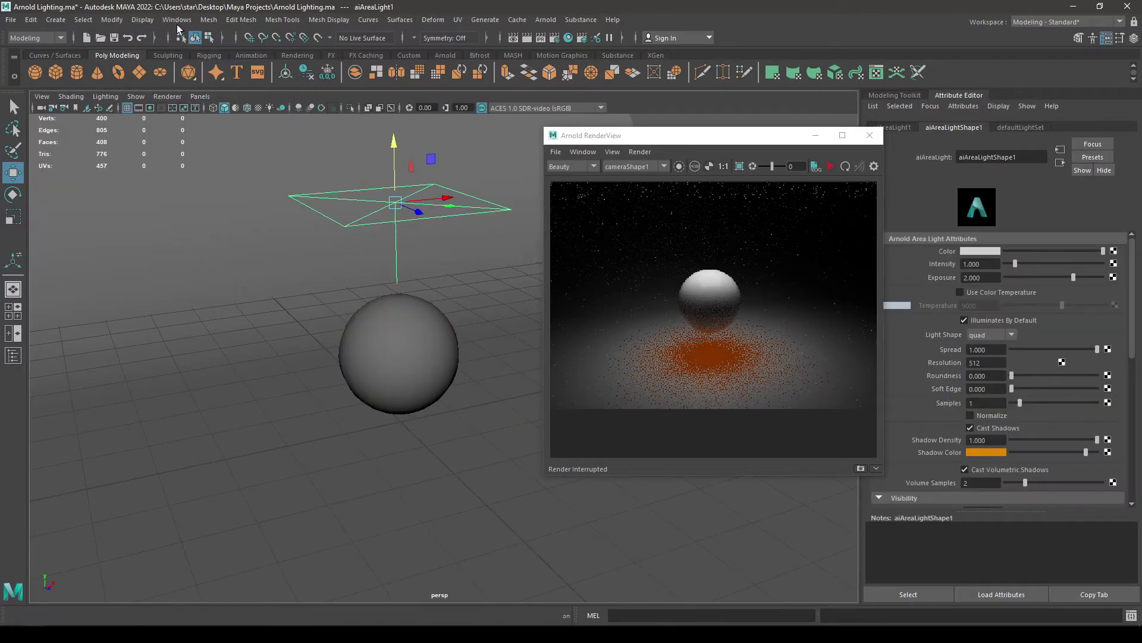
{"action": "left_click", "coordinate": [178, 19]}
{"action": "mouse_move", "coordinate": [208, 110]}
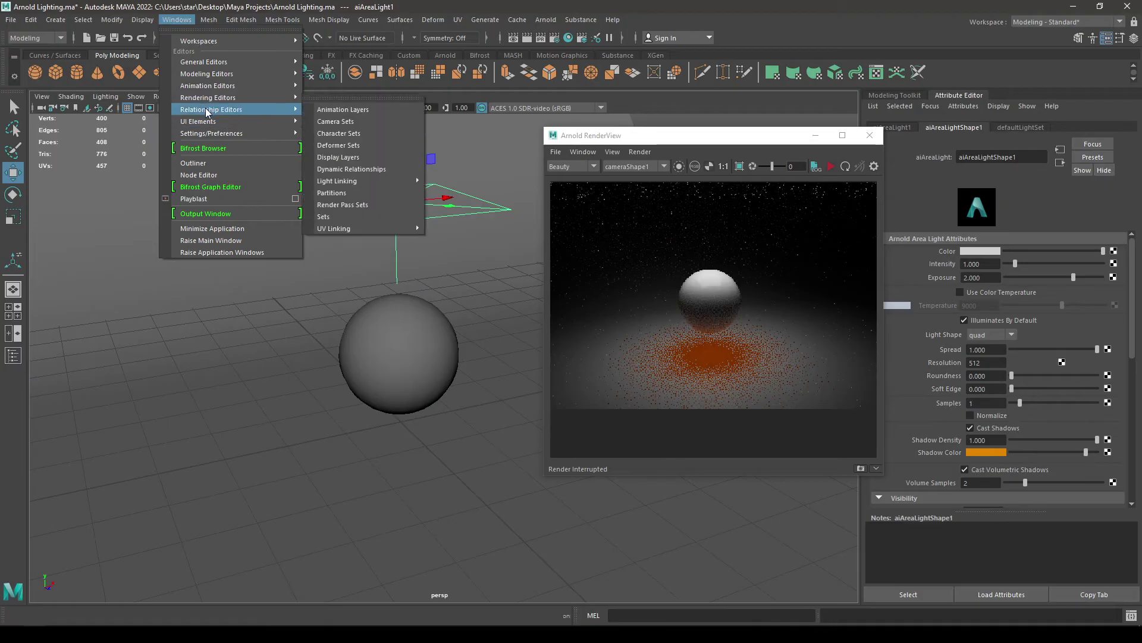
{"action": "mouse_move", "coordinate": [346, 181]}
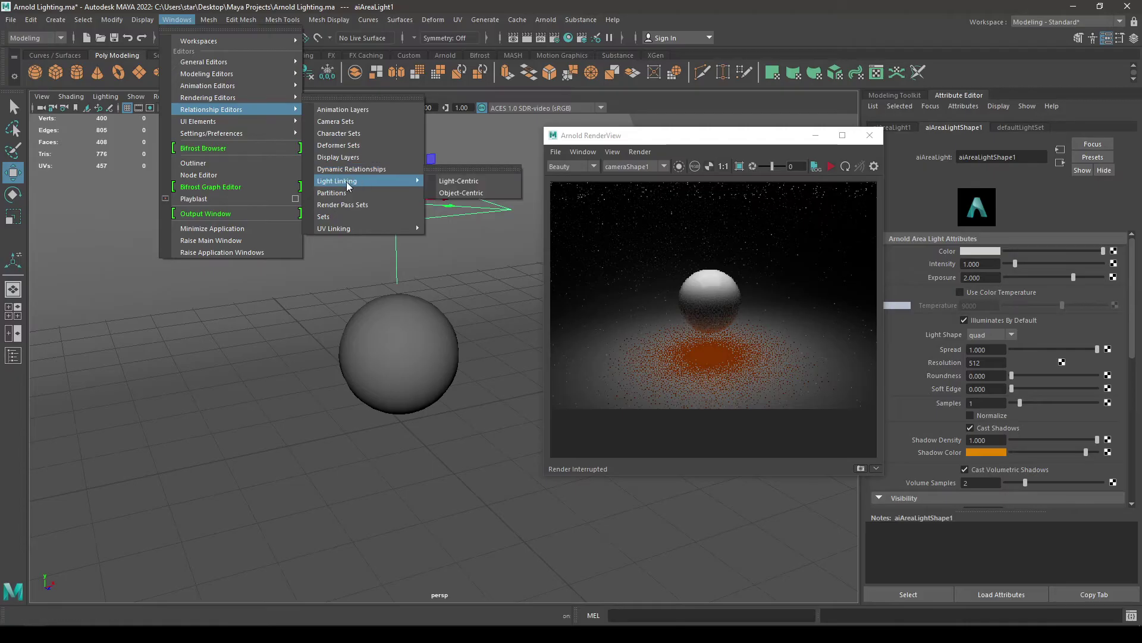
{"action": "left_click", "coordinate": [462, 181]}
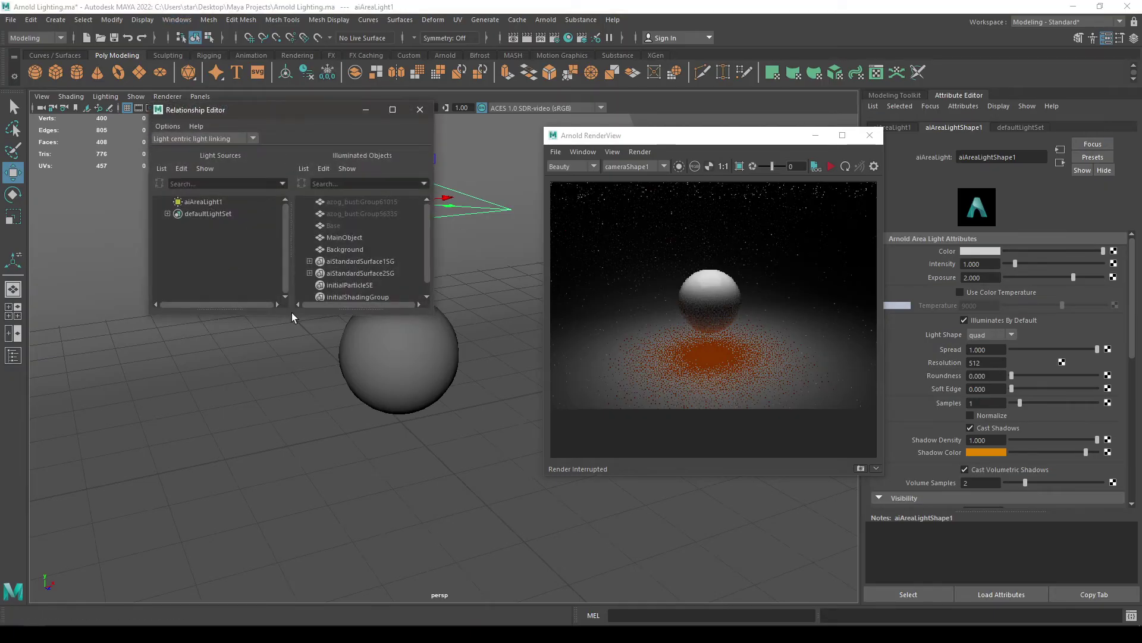
{"action": "left_click_drag", "start_coordinate": [433, 274], "coordinate": [481, 274]}
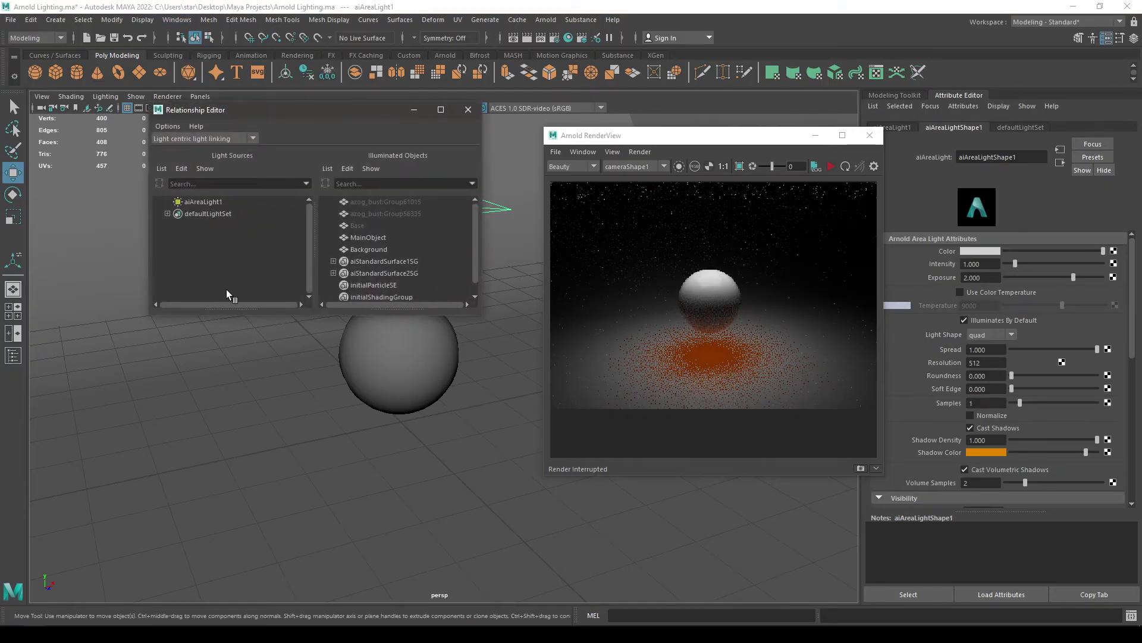
Unlink the Background object from aiAreaLight1 and restart the live render.
{"action": "left_click", "coordinate": [205, 202]}
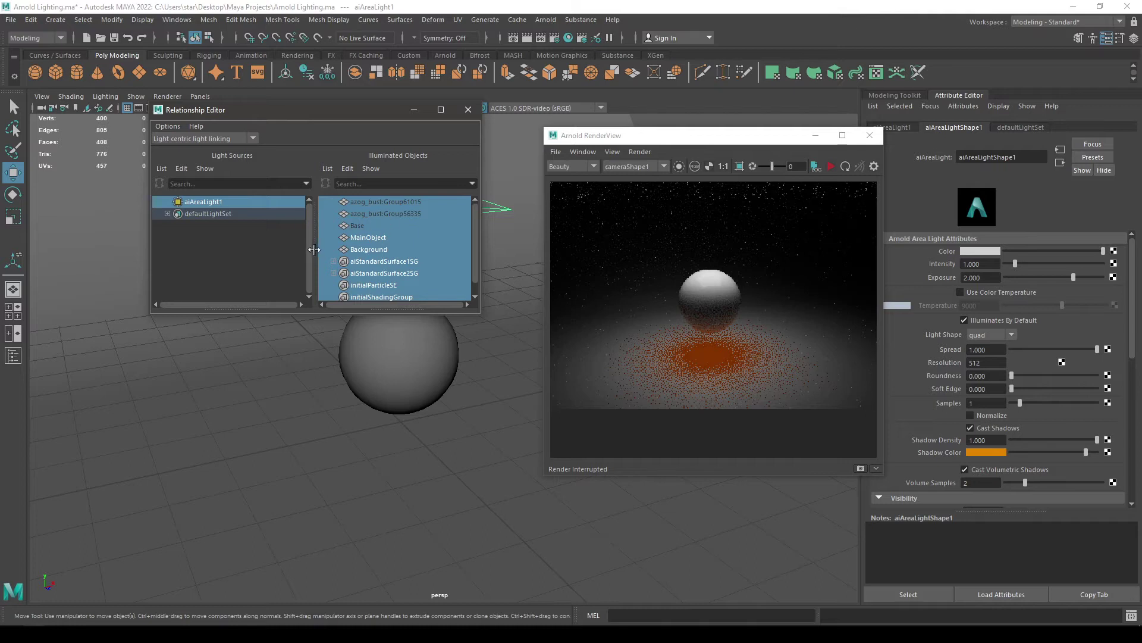
{"action": "left_click_drag", "start_coordinate": [314, 311], "coordinate": [326, 433]}
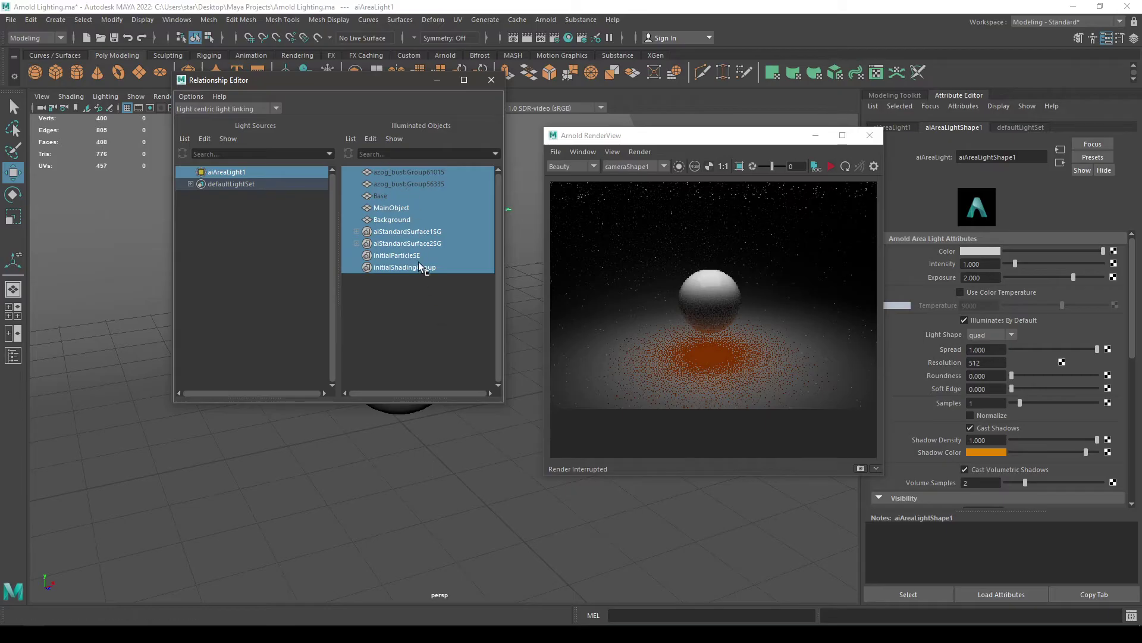
{"action": "left_click", "coordinate": [402, 219]}
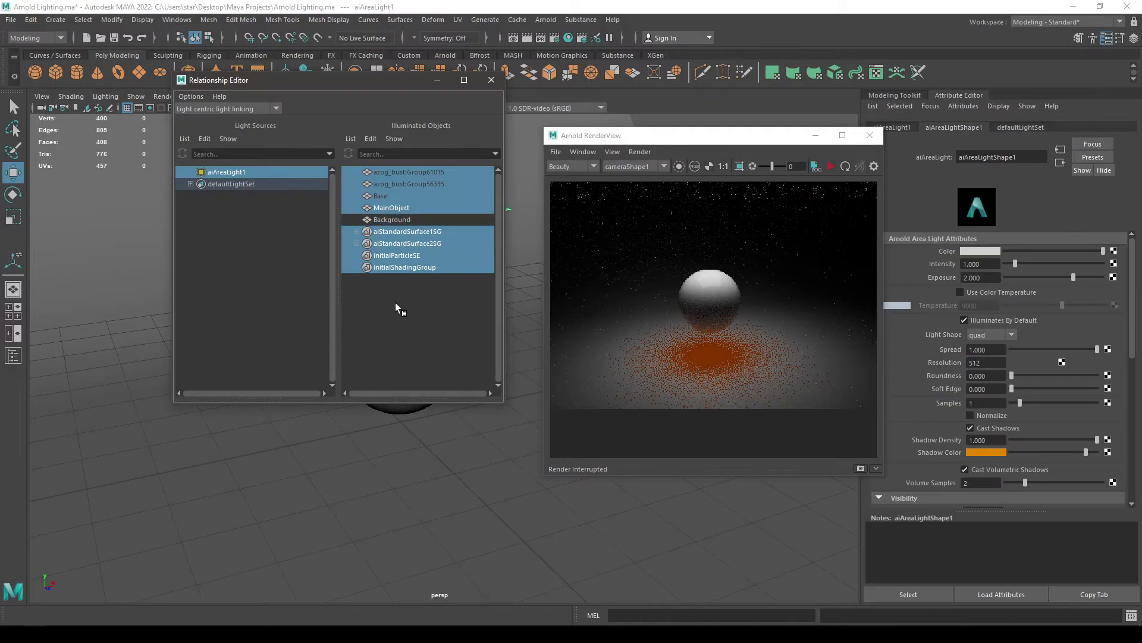
{"action": "left_click", "coordinate": [833, 168]}
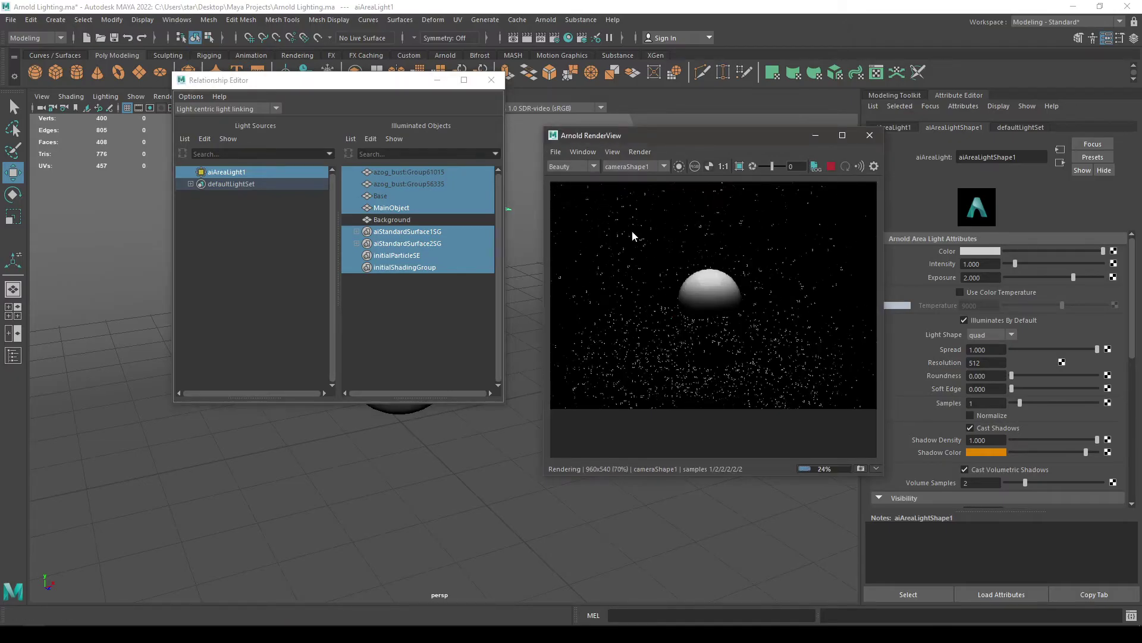
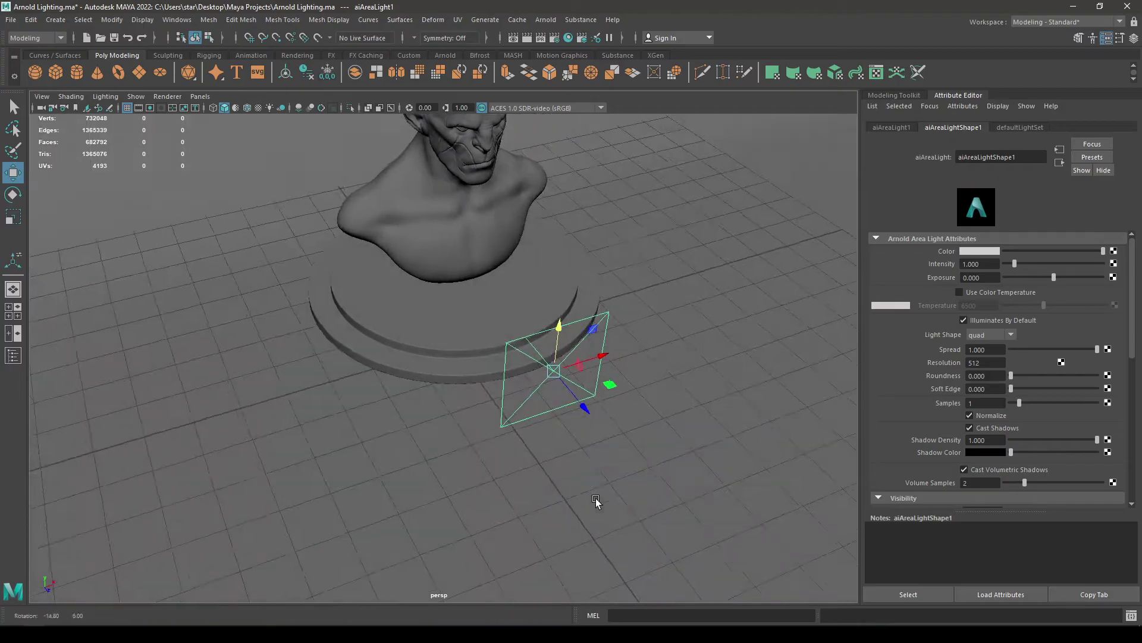
Move the area light from in front of the bust to a position behind it.
{"action": "scroll", "coordinate": [595, 498], "scroll_direction": "up", "scroll_amount": 3}
{"action": "middle_click_drag", "start_coordinate": [631, 392], "coordinate": [606, 491], "text": "alt"}
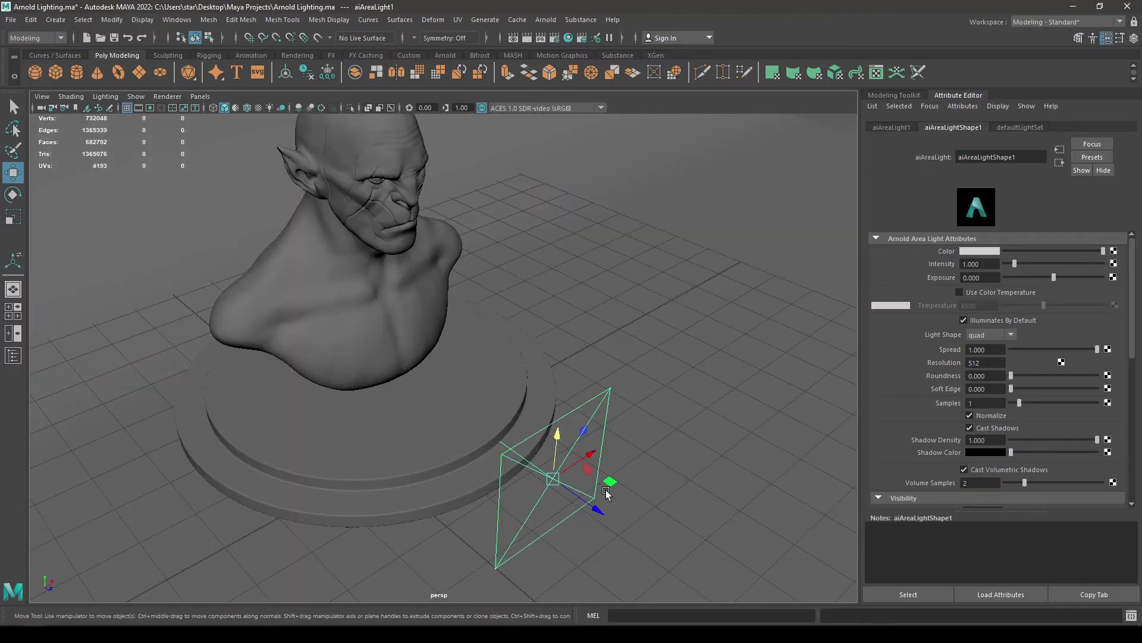
{"action": "right_click_drag", "start_coordinate": [701, 496], "coordinate": [475, 303], "text": "alt"}
{"action": "left_click_drag", "start_coordinate": [476, 459], "coordinate": [362, 346], "text": "alt"}
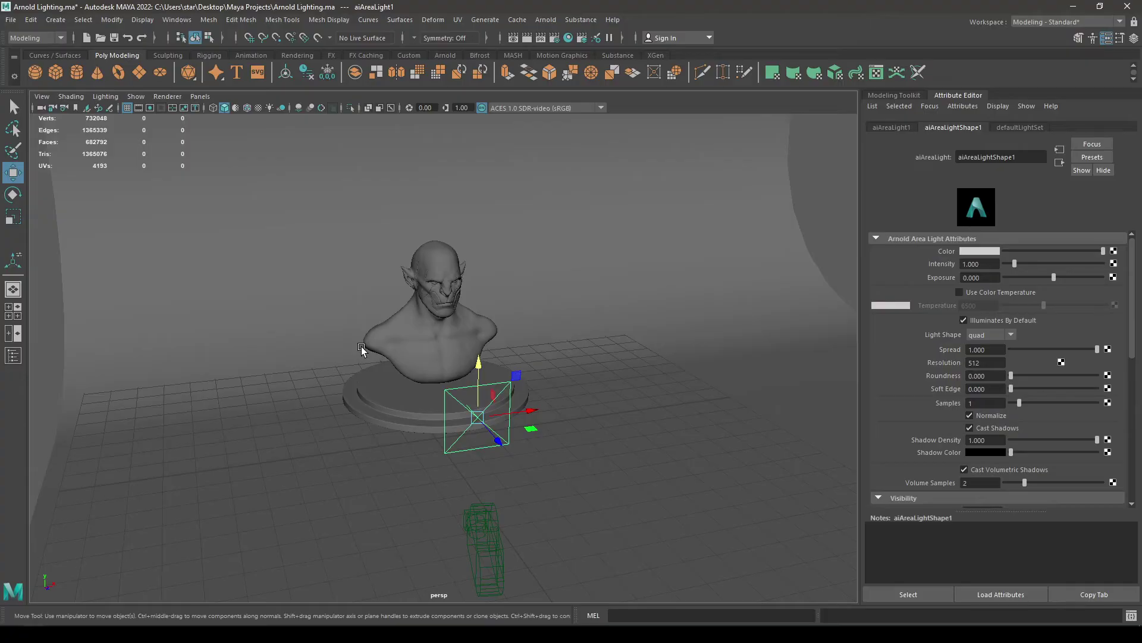
{"action": "left_click_drag", "start_coordinate": [500, 480], "coordinate": [282, 373], "text": "alt"}
{"action": "left_click_drag", "start_coordinate": [322, 417], "coordinate": [216, 386], "text": "alt"}
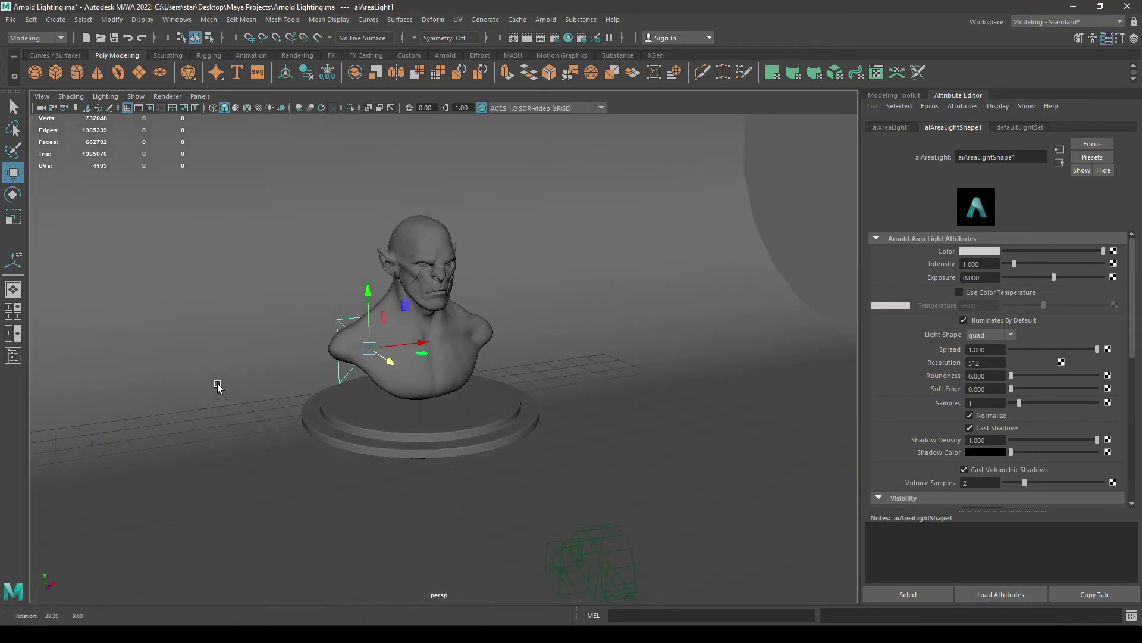
{"action": "right_click_drag", "start_coordinate": [217, 386], "coordinate": [321, 368], "text": "alt"}
{"action": "left_click_drag", "start_coordinate": [310, 368], "coordinate": [298, 413], "text": "alt"}
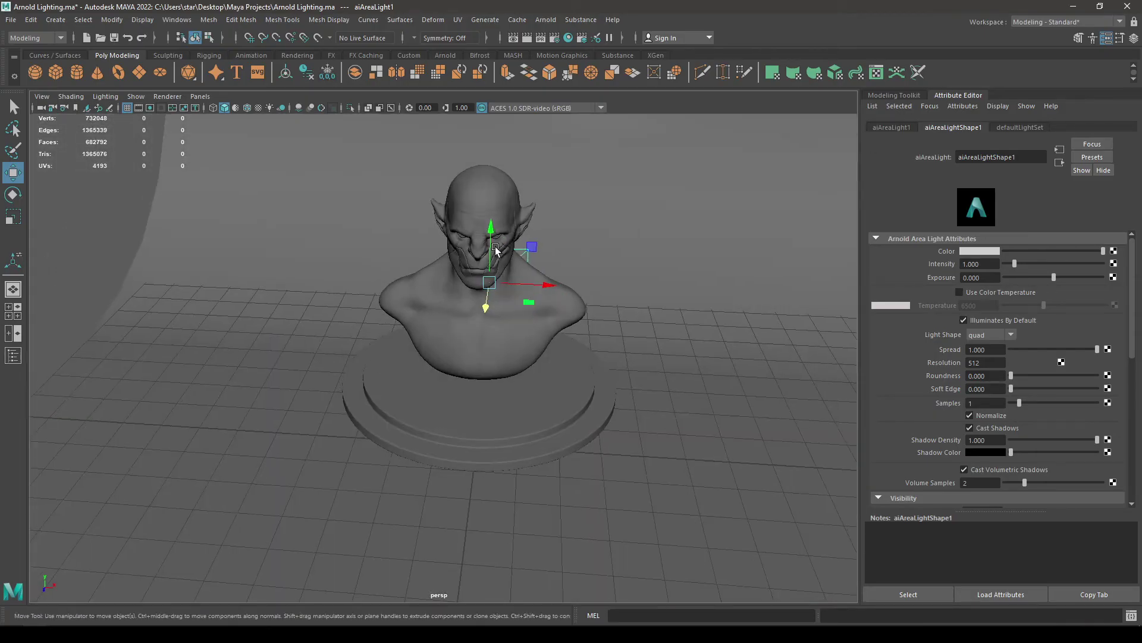
{"action": "left_click_drag", "start_coordinate": [488, 308], "coordinate": [295, 393], "text": "alt"}
{"action": "key", "text": "e"}
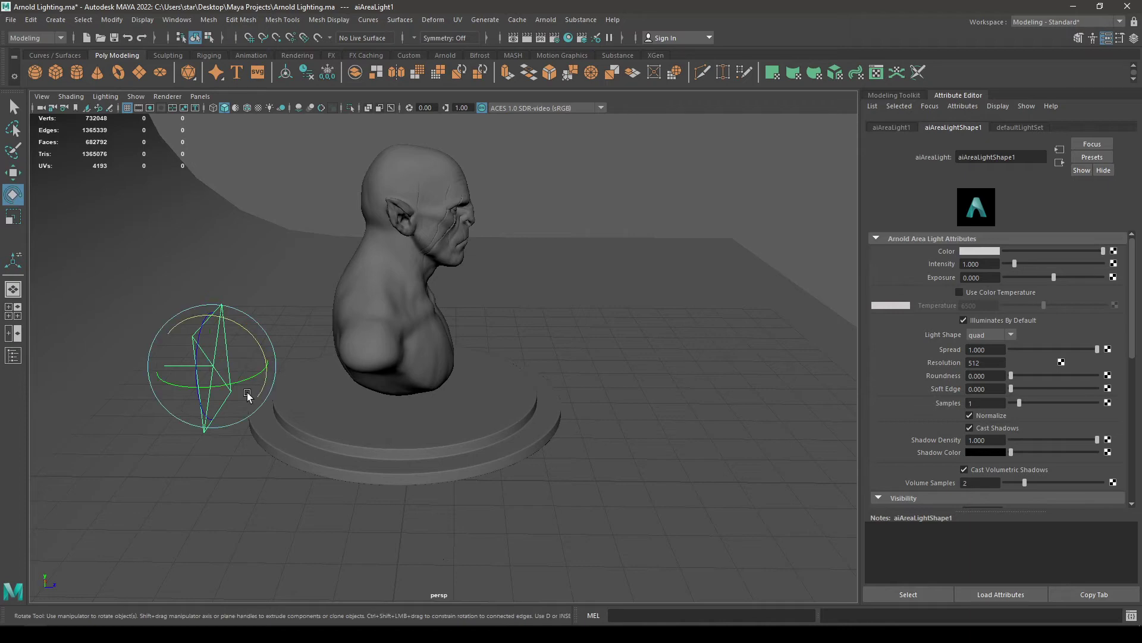
{"action": "key", "text": "w"}
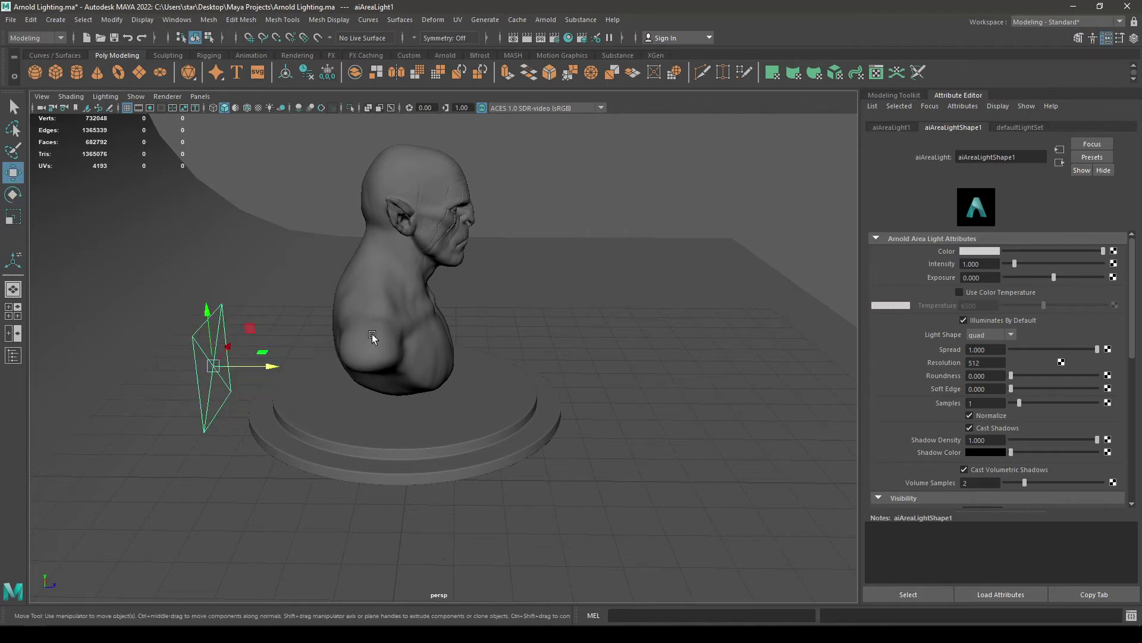
{"action": "left_click_drag", "start_coordinate": [373, 334], "coordinate": [233, 381], "text": "alt"}
{"action": "right_click_drag", "start_coordinate": [234, 380], "coordinate": [408, 319], "text": "alt"}
{"action": "middle_click_drag", "start_coordinate": [406, 329], "coordinate": [401, 342], "text": "alt"}
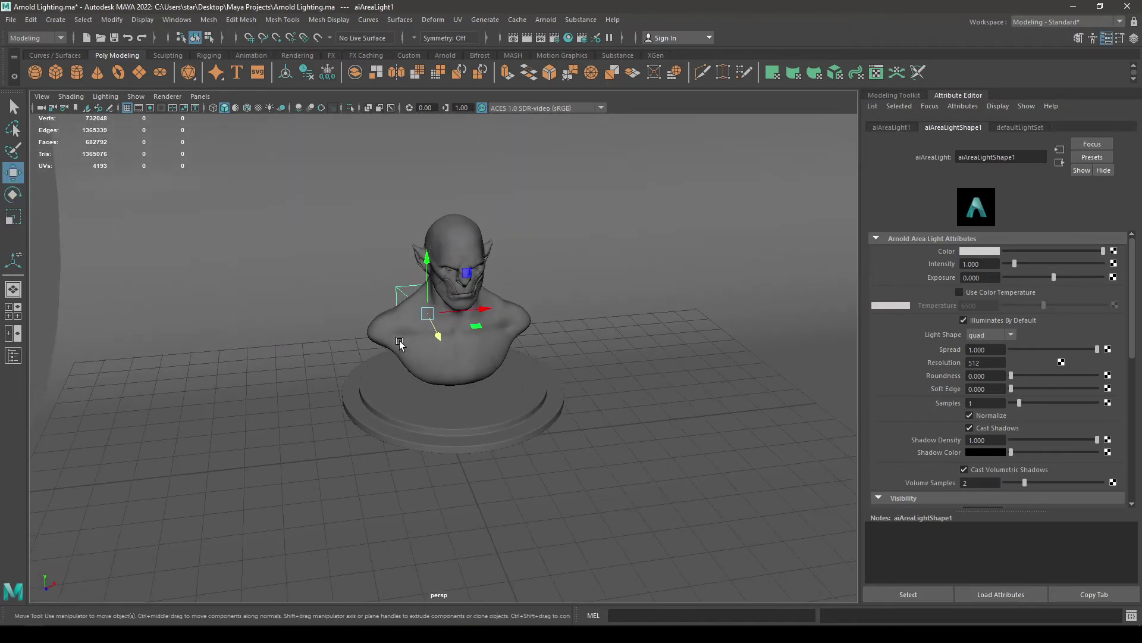
Scale the area light up uniformly and raise it behind the bust's head.
{"action": "key", "text": "r"}
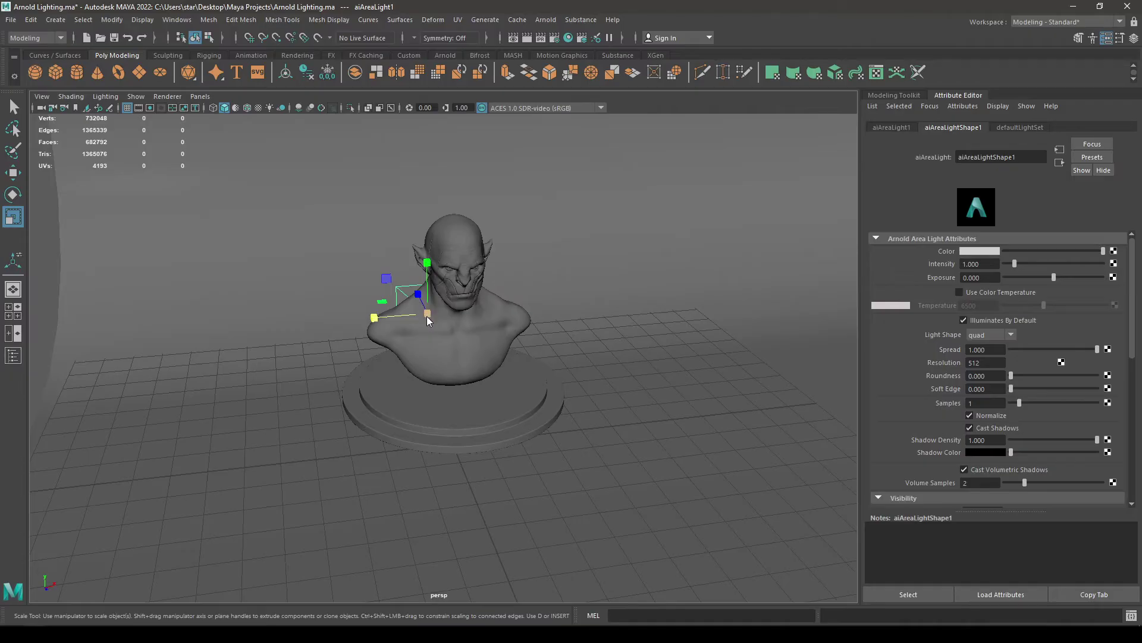
{"action": "key", "text": "r"}
{"action": "left_click_drag", "start_coordinate": [427, 317], "coordinate": [512, 326]}
{"action": "key", "text": "w"}
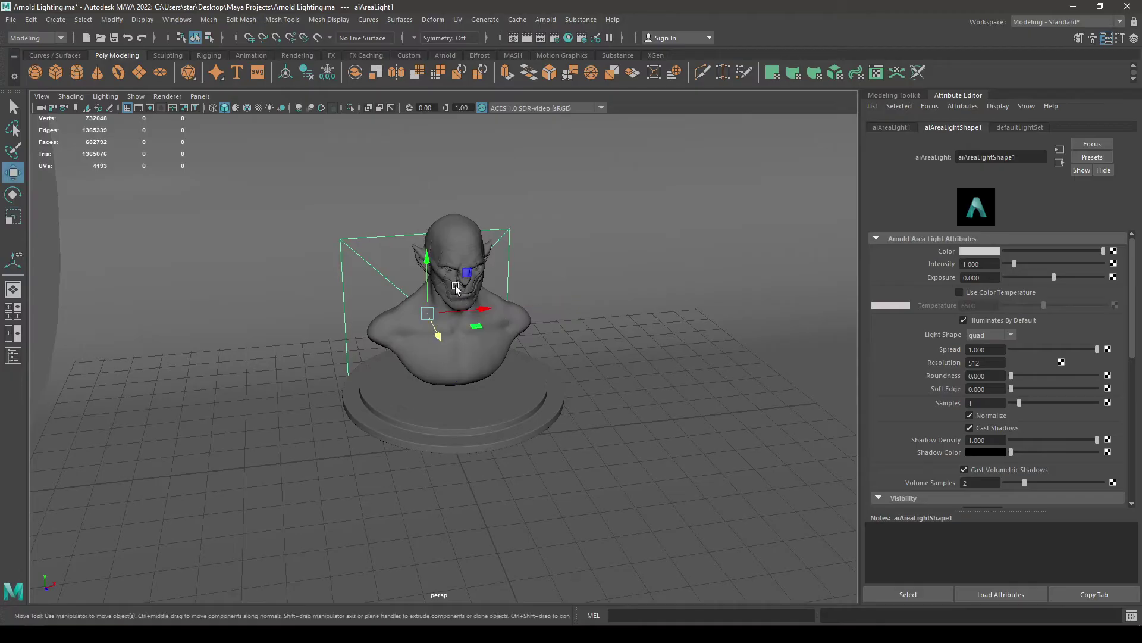
{"action": "mouse_move", "coordinate": [428, 265]}
{"action": "left_mouse_down"}
{"action": "mouse_move", "coordinate": [429, 152]}
{"action": "mouse_move", "coordinate": [464, 232]}
{"action": "mouse_move", "coordinate": [411, 233]}
{"action": "mouse_move", "coordinate": [445, 254]}
{"action": "left_mouse_up"}
Rotate the area light to face the bust, shift it to one rear side and angle it towards the model.
{"action": "scroll", "coordinate": [464, 232], "scroll_direction": "down", "scroll_amount": 3}
{"action": "key", "text": "e"}
{"action": "left_click_drag", "start_coordinate": [402, 218], "coordinate": [673, 329]}
{"action": "key", "text": "w"}
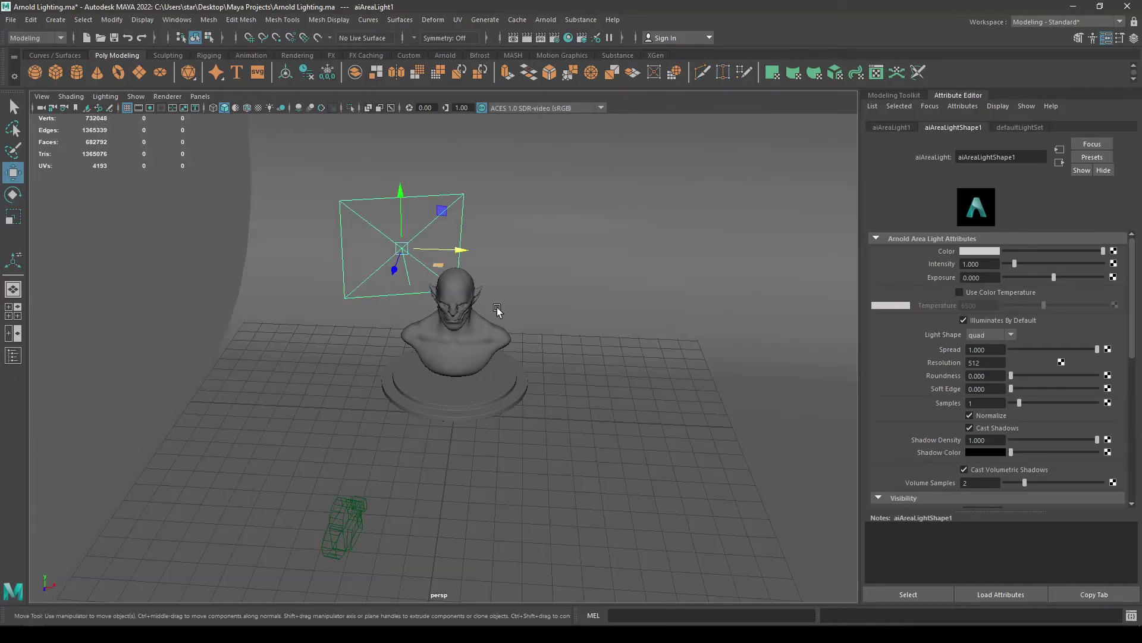
{"action": "key", "text": "e"}
{"action": "left_click_drag", "start_coordinate": [430, 275], "coordinate": [541, 130]}
{"action": "key", "text": "w"}
Open the Arnold RenderView, render through cameraShape1 and check the light's placement around the bust.
{"action": "scroll", "coordinate": [542, 129], "scroll_direction": "up", "scroll_amount": 2}
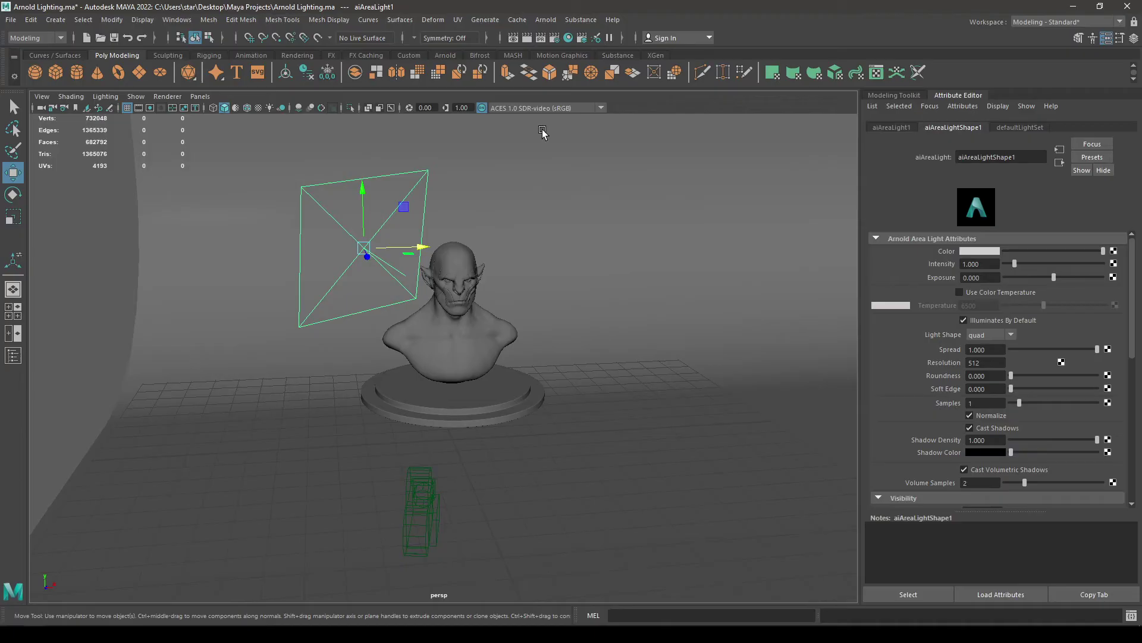
{"action": "left_click", "coordinate": [546, 20]}
{"action": "left_click", "coordinate": [576, 51]}
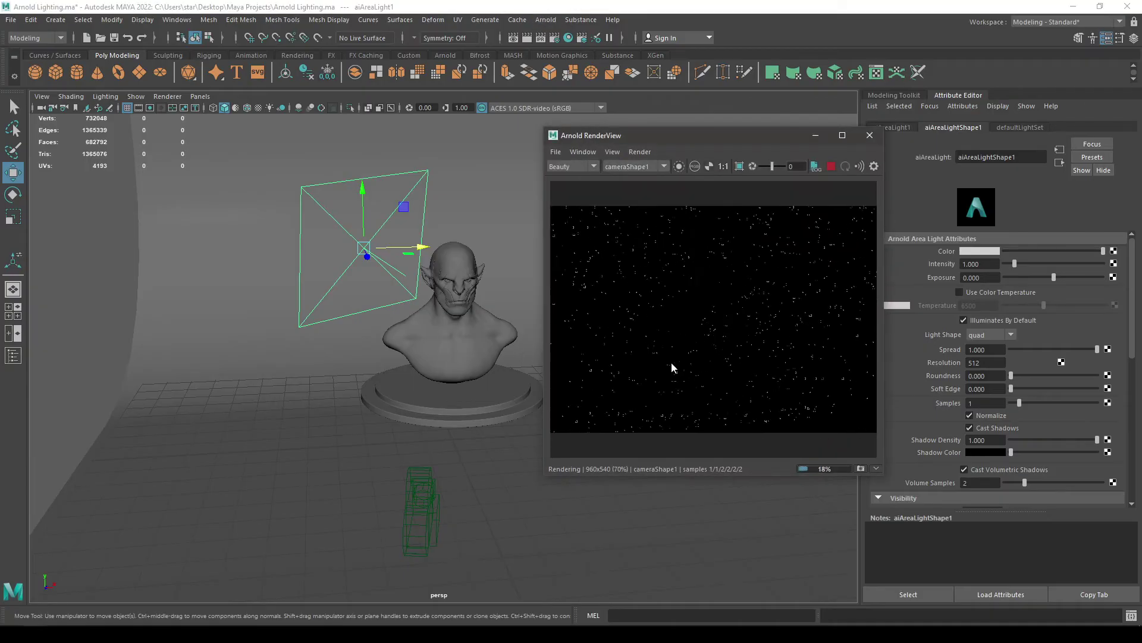
{"action": "left_click_drag", "start_coordinate": [512, 351], "coordinate": [412, 375], "text": "alt"}
{"action": "scroll", "coordinate": [445, 390], "scroll_direction": "up", "scroll_amount": 1}
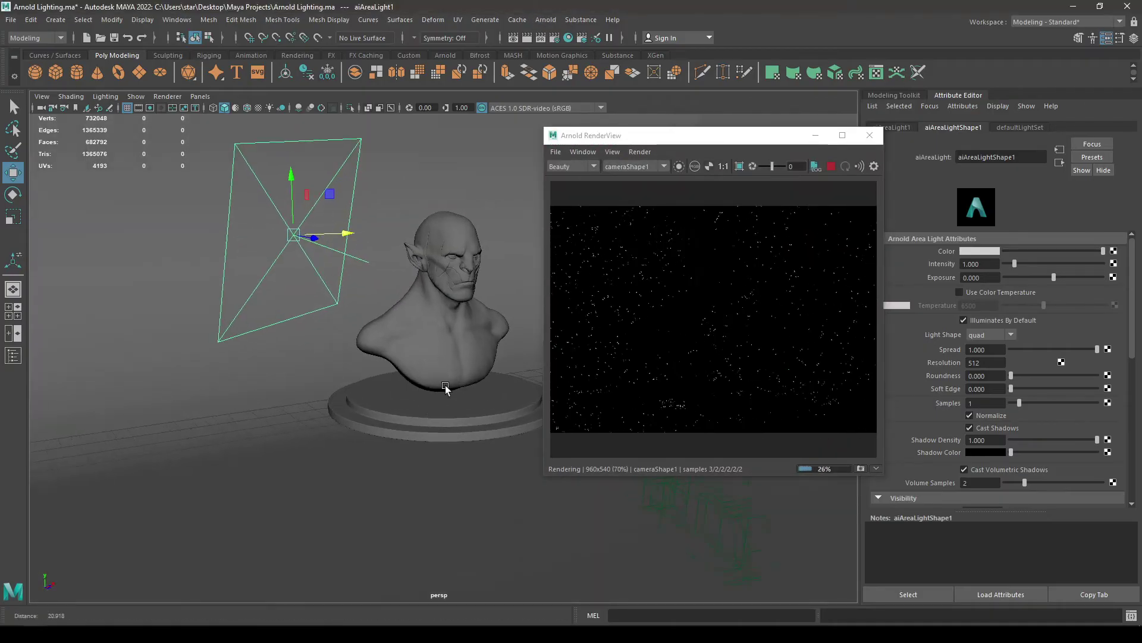
{"action": "scroll", "coordinate": [435, 396], "scroll_direction": "up", "scroll_amount": 2}
{"action": "middle_click_drag", "start_coordinate": [442, 383], "coordinate": [423, 418], "text": "alt"}
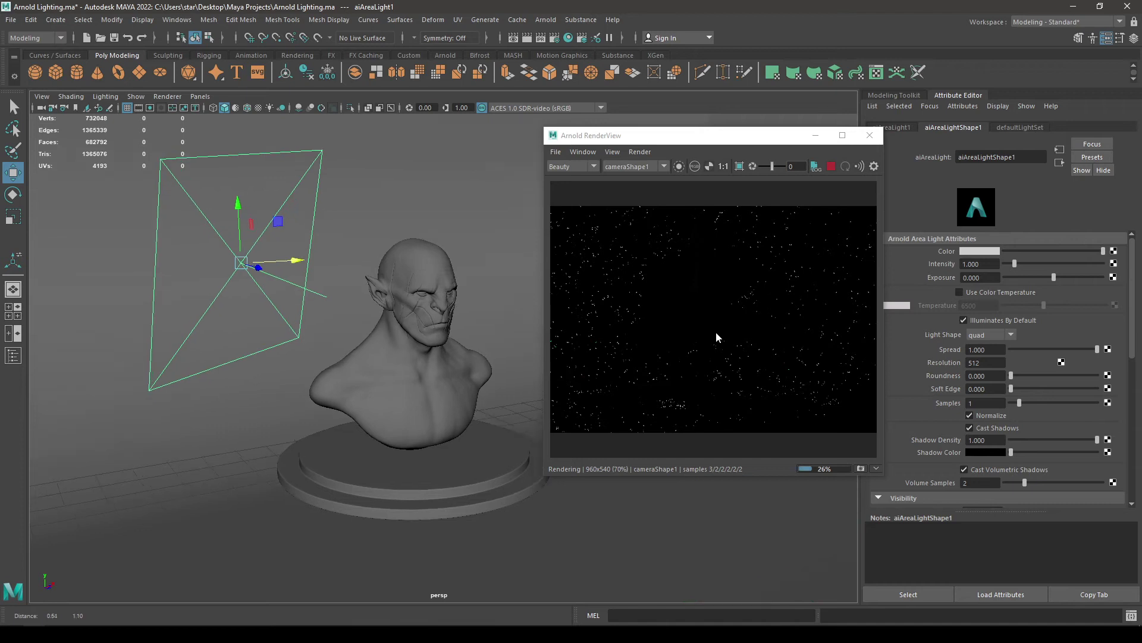
{"action": "scroll", "coordinate": [716, 331], "scroll_direction": "down", "scroll_amount": 2}
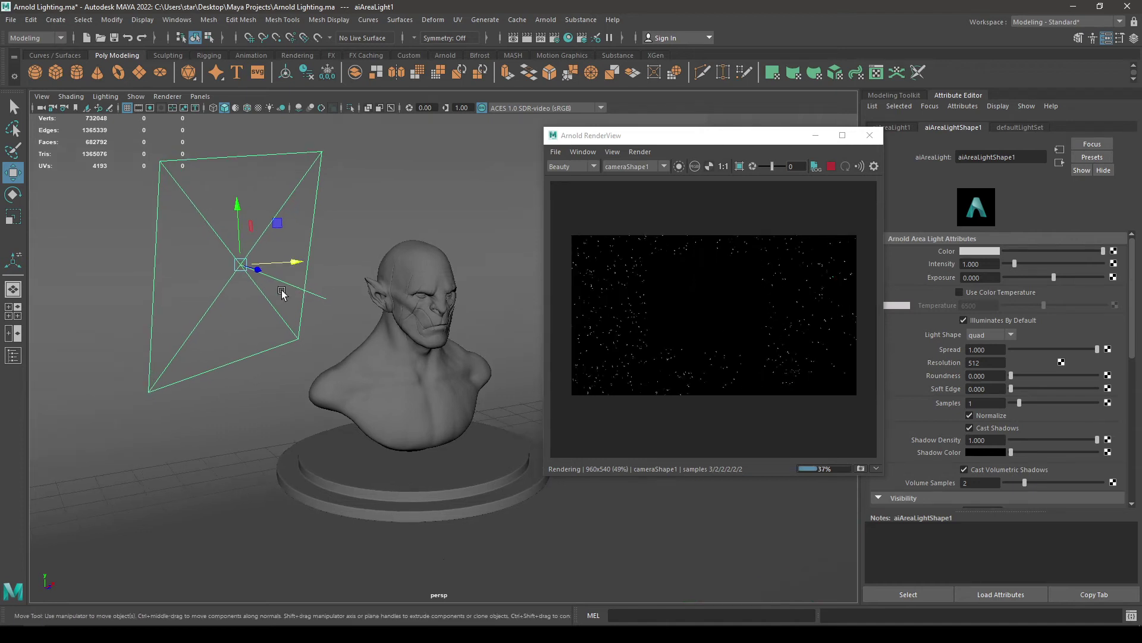
Turn off Normalize on aiAreaLightShape1 and give the light a pale warm color.
{"action": "left_click", "coordinate": [994, 416]}
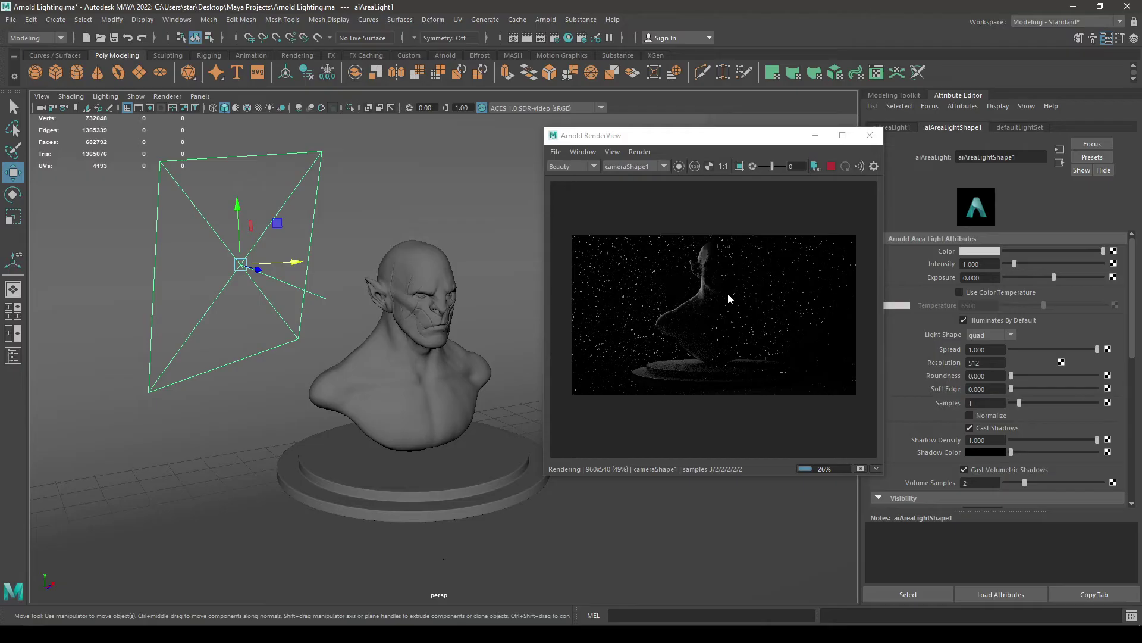
{"action": "scroll", "coordinate": [731, 295], "scroll_direction": "up", "scroll_amount": 2}
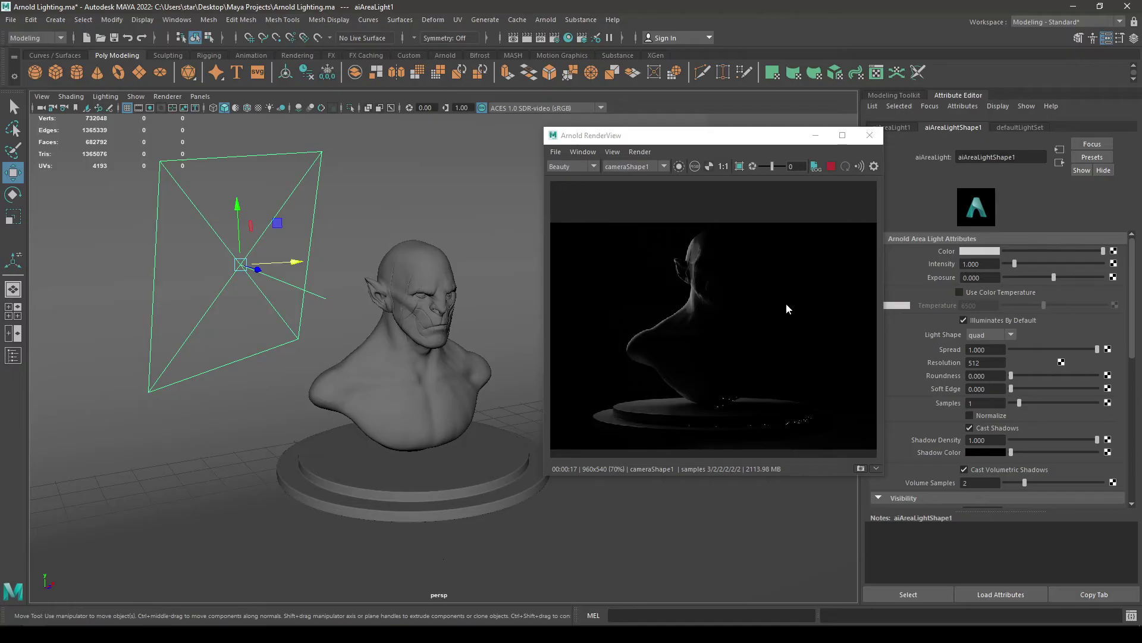
{"action": "left_click", "coordinate": [973, 251]}
{"action": "left_click", "coordinate": [994, 253]}
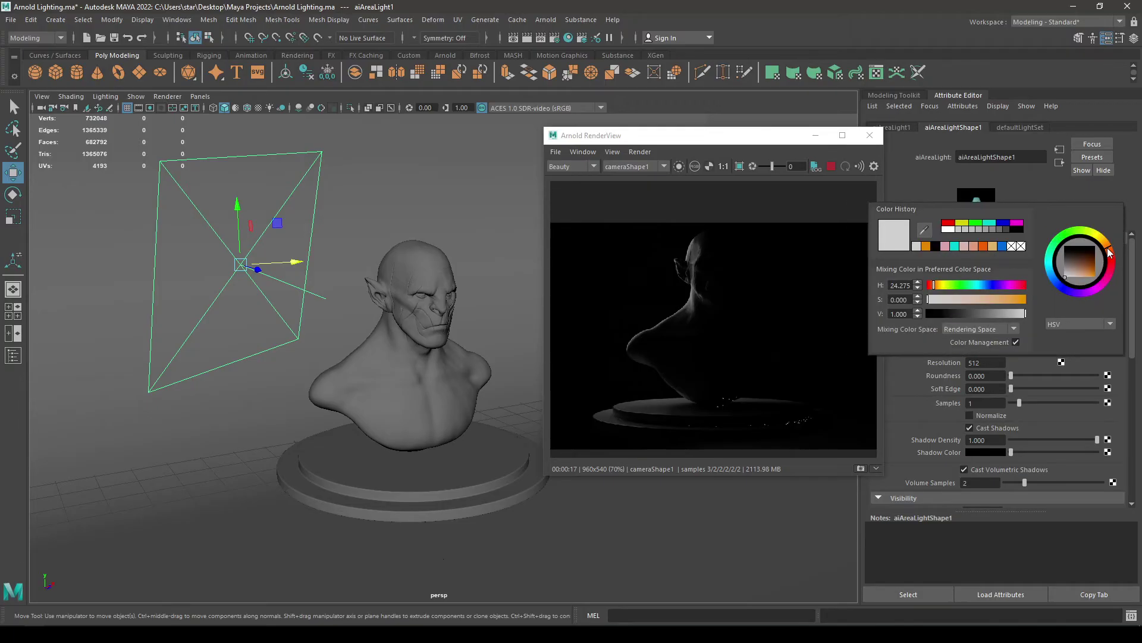
{"action": "left_click_drag", "start_coordinate": [1091, 266], "coordinate": [1075, 276]}
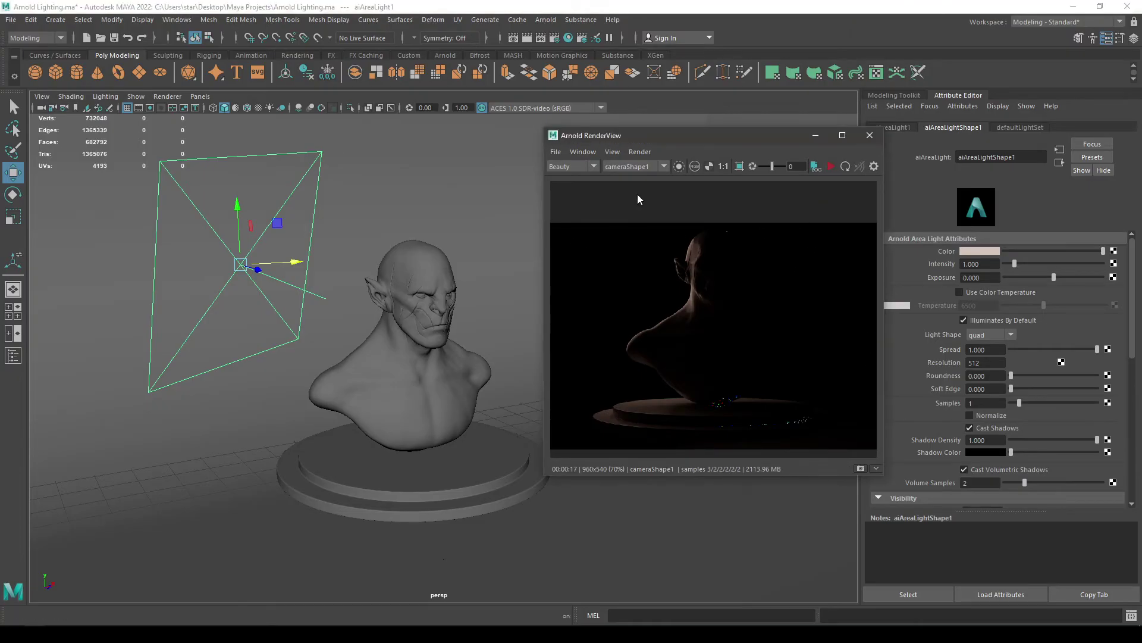
Duplicate the rear area light, rotate the copy and move it to the opposite side behind the bust.
{"action": "left_click_drag", "start_coordinate": [726, 141], "coordinate": [900, 201]}
{"action": "left_click_drag", "start_coordinate": [417, 310], "coordinate": [451, 273], "text": "alt"}
{"action": "key", "text": "ctrl+d"}
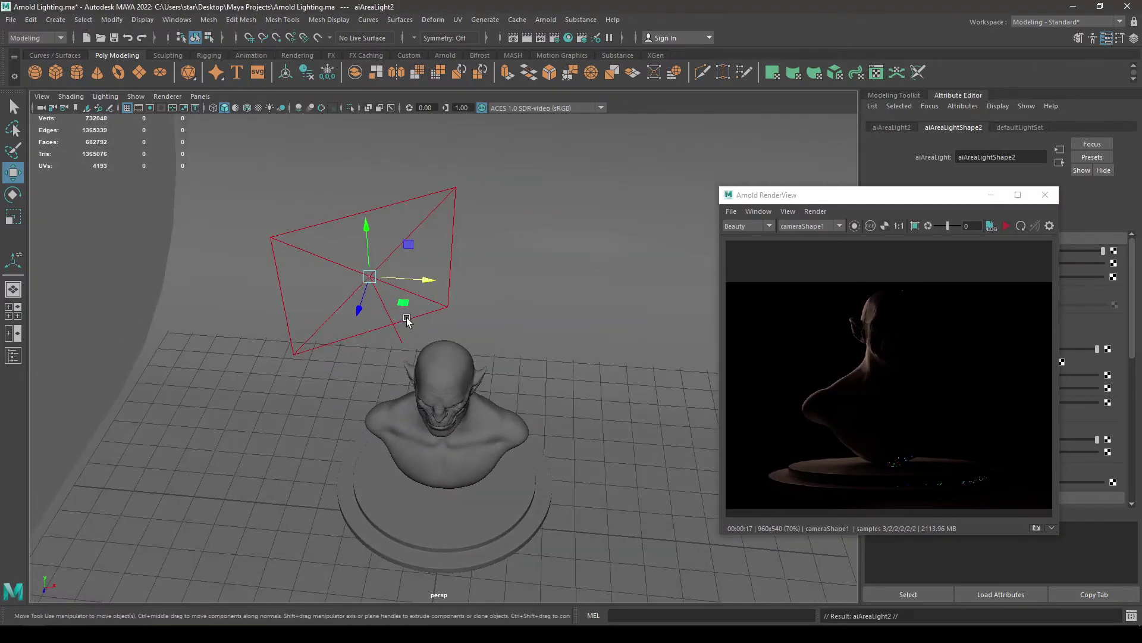
{"action": "key", "text": "e"}
{"action": "left_click_drag", "start_coordinate": [400, 320], "coordinate": [375, 318]}
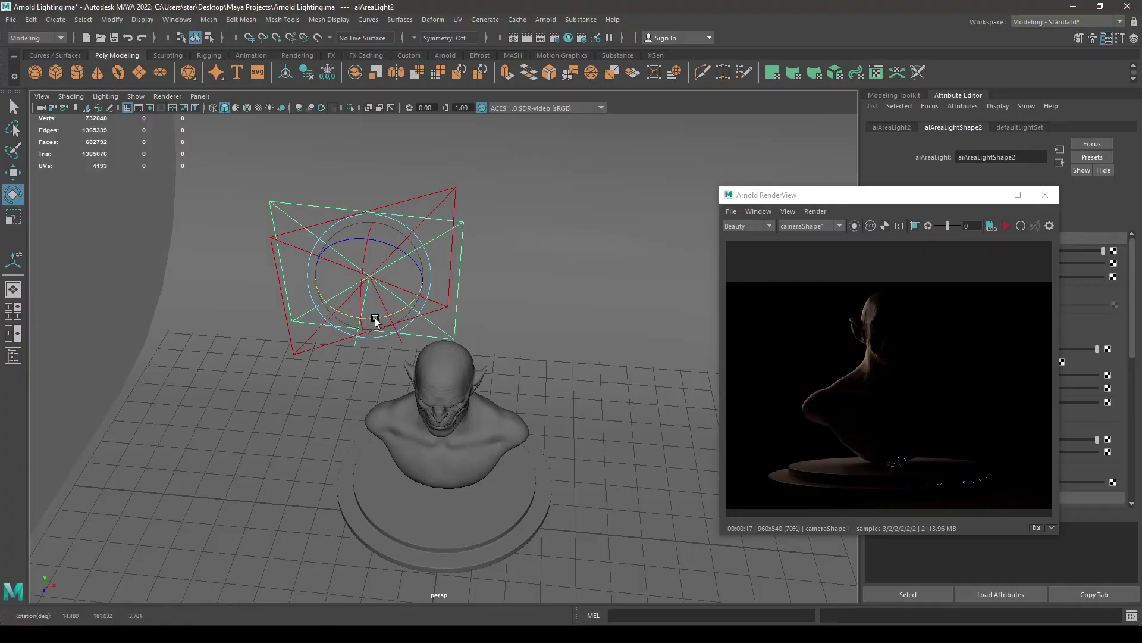
{"action": "key", "text": "w"}
{"action": "left_click_drag", "start_coordinate": [420, 284], "coordinate": [605, 359]}
Refine the duplicated light's rotation and height so that it points at the bust from the rear.
{"action": "key", "text": "e"}
{"action": "key", "text": "w"}
{"action": "key", "text": "e"}
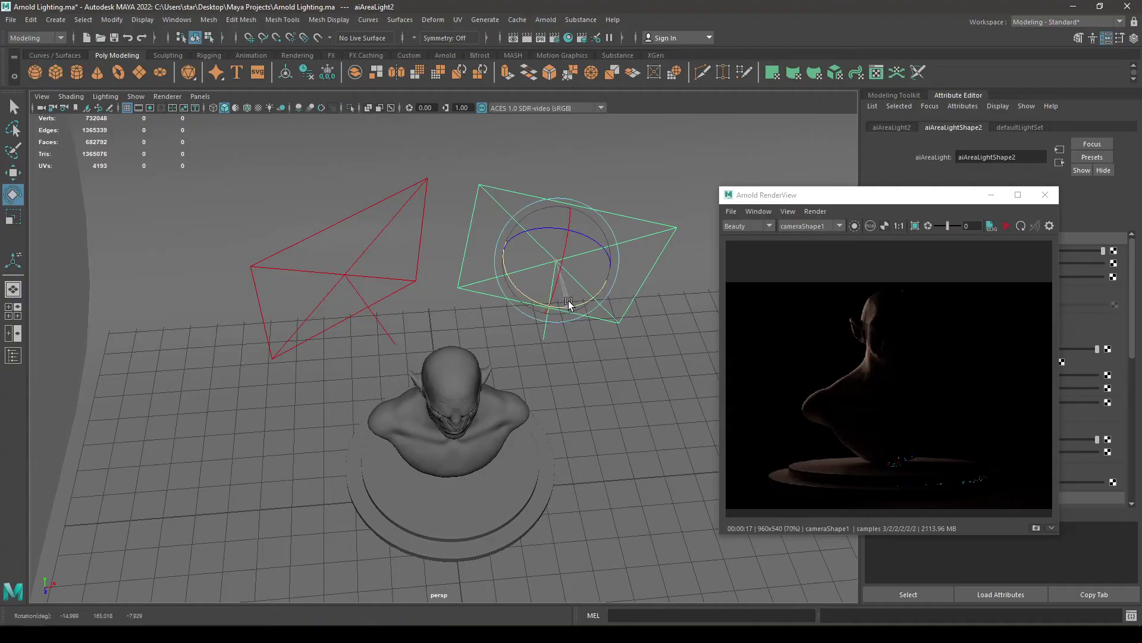
{"action": "key", "text": "w"}
{"action": "left_click_drag", "start_coordinate": [569, 301], "coordinate": [505, 364]}
{"action": "key", "text": "e"}
{"action": "key", "text": "w"}
{"action": "left_click_drag", "start_coordinate": [596, 277], "coordinate": [597, 262]}
{"action": "left_click_drag", "start_coordinate": [571, 303], "coordinate": [708, 345], "text": "alt"}
{"action": "scroll", "coordinate": [708, 345], "scroll_direction": "up", "scroll_amount": 3}
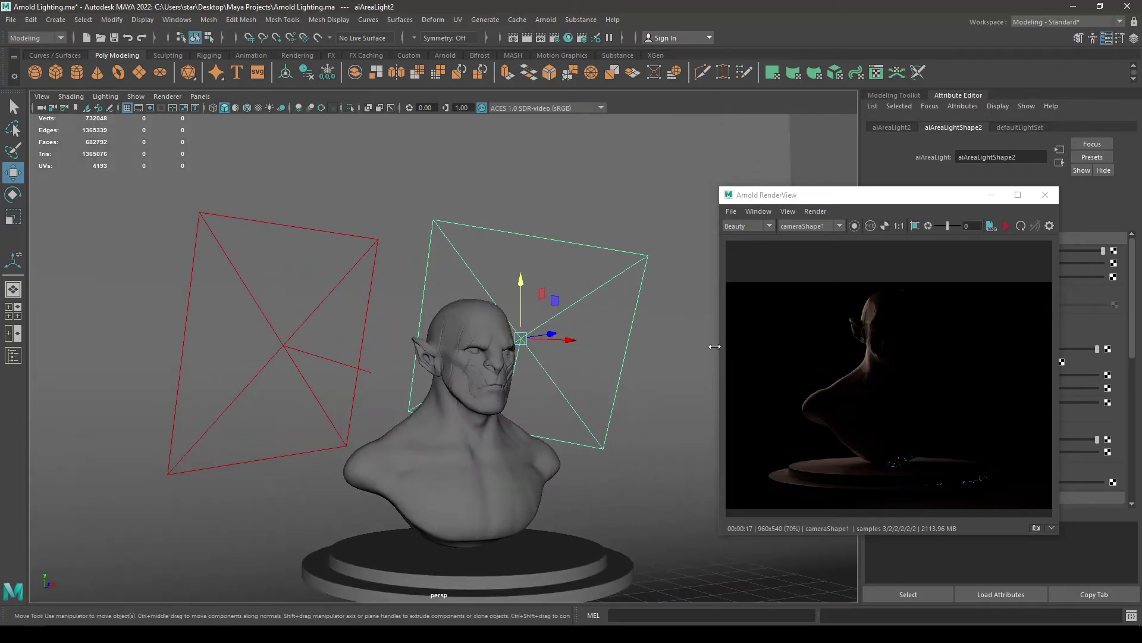
Run the live render to check the rim lighting from both rear lights, and stop it.
{"action": "left_click", "coordinate": [1007, 228]}
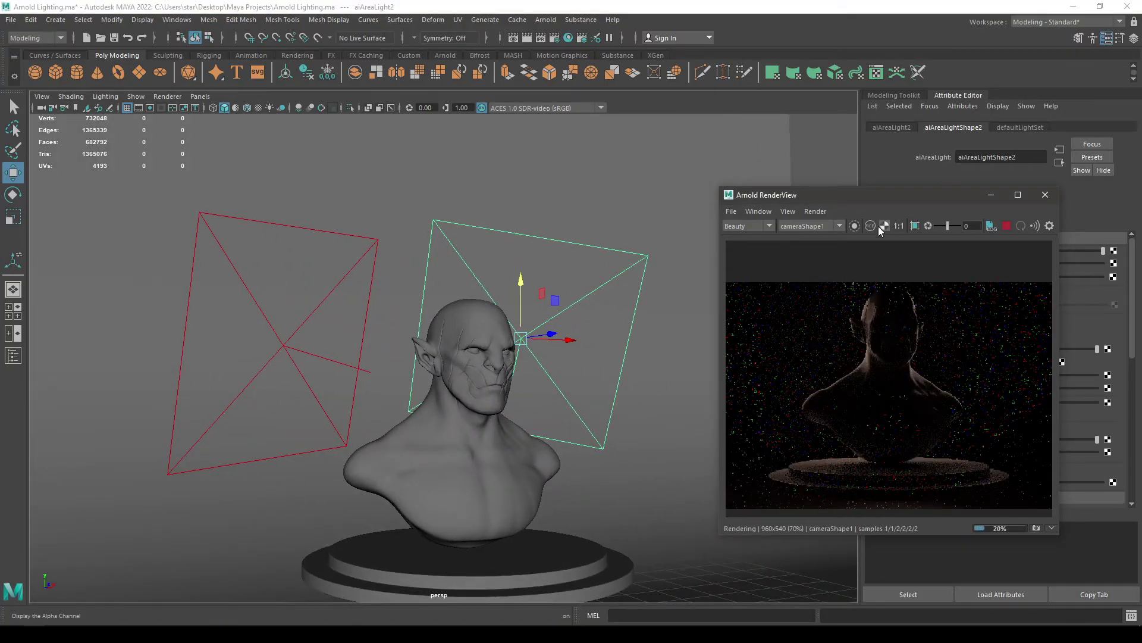
{"action": "left_click_drag", "start_coordinate": [864, 199], "coordinate": [697, 150]}
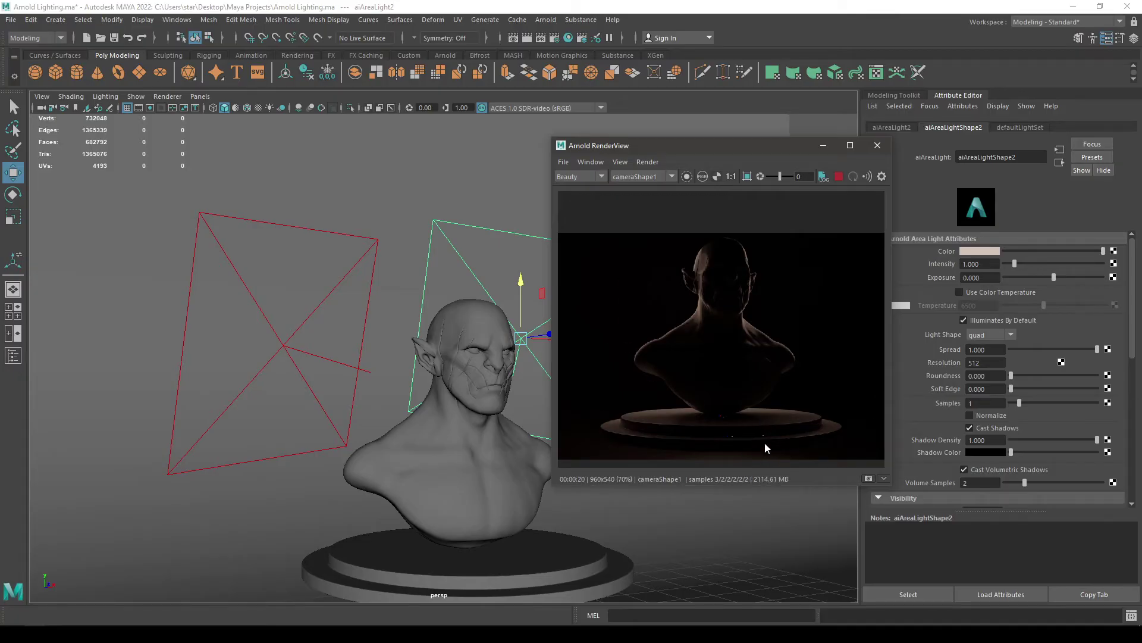
{"action": "left_click_drag", "start_coordinate": [745, 149], "coordinate": [933, 147]}
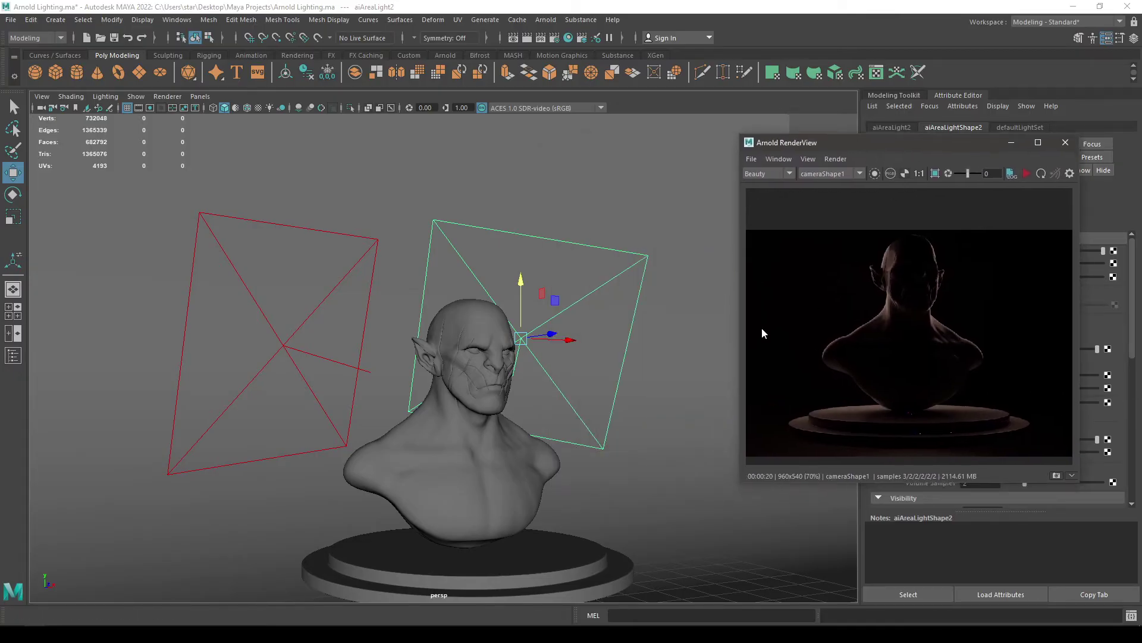
Create a third Arnold area light, place it in front of the bust and raise it above the ground.
{"action": "scroll", "coordinate": [542, 340], "scroll_direction": "down", "scroll_amount": 5}
{"action": "left_click_drag", "start_coordinate": [542, 340], "coordinate": [502, 379], "text": "alt"}
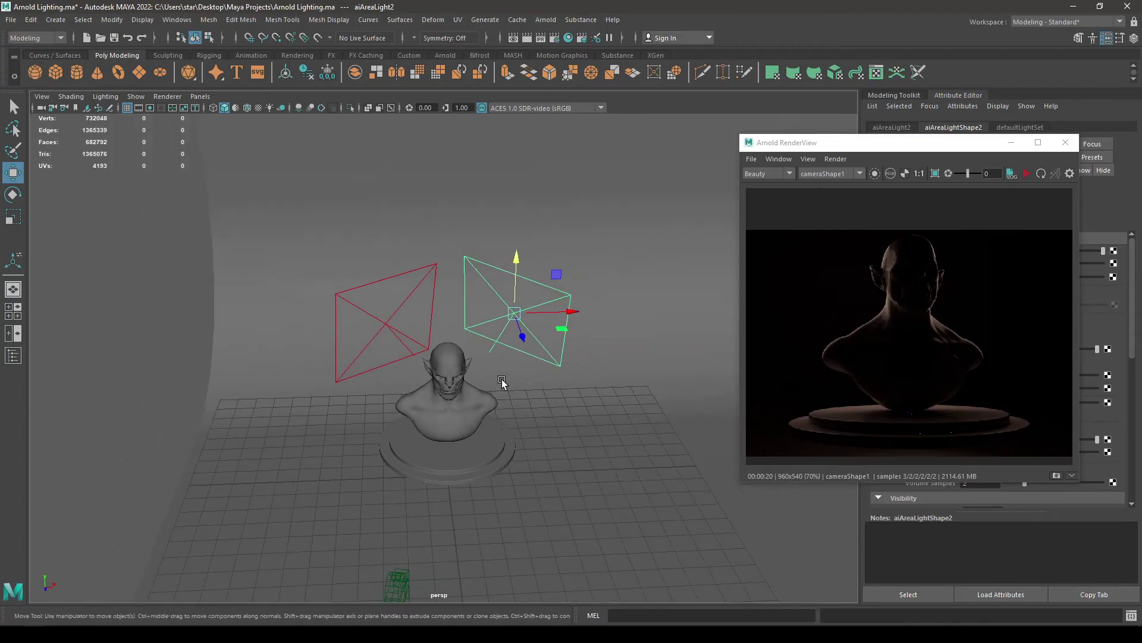
{"action": "left_click", "coordinate": [546, 19]}
{"action": "mouse_move", "coordinate": [580, 81]}
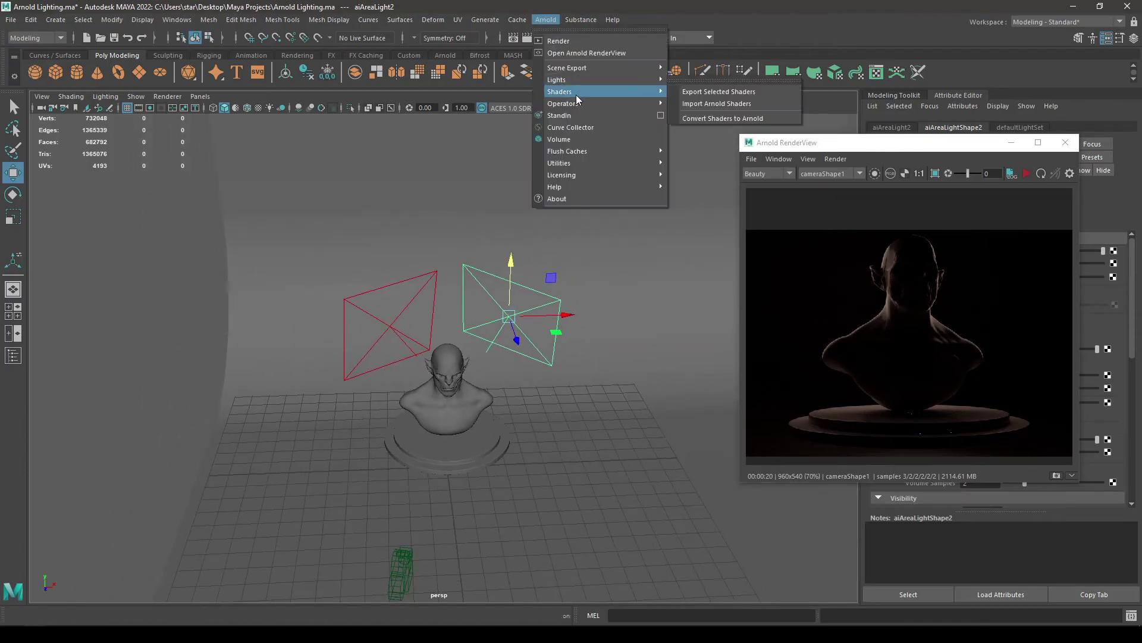
{"action": "left_click", "coordinate": [706, 83]}
{"action": "left_click_drag", "start_coordinate": [559, 356], "coordinate": [491, 542], "text": "alt"}
{"action": "left_click_drag", "start_coordinate": [473, 467], "coordinate": [474, 399]}
{"action": "left_click_drag", "start_coordinate": [476, 410], "coordinate": [553, 460], "text": "alt"}
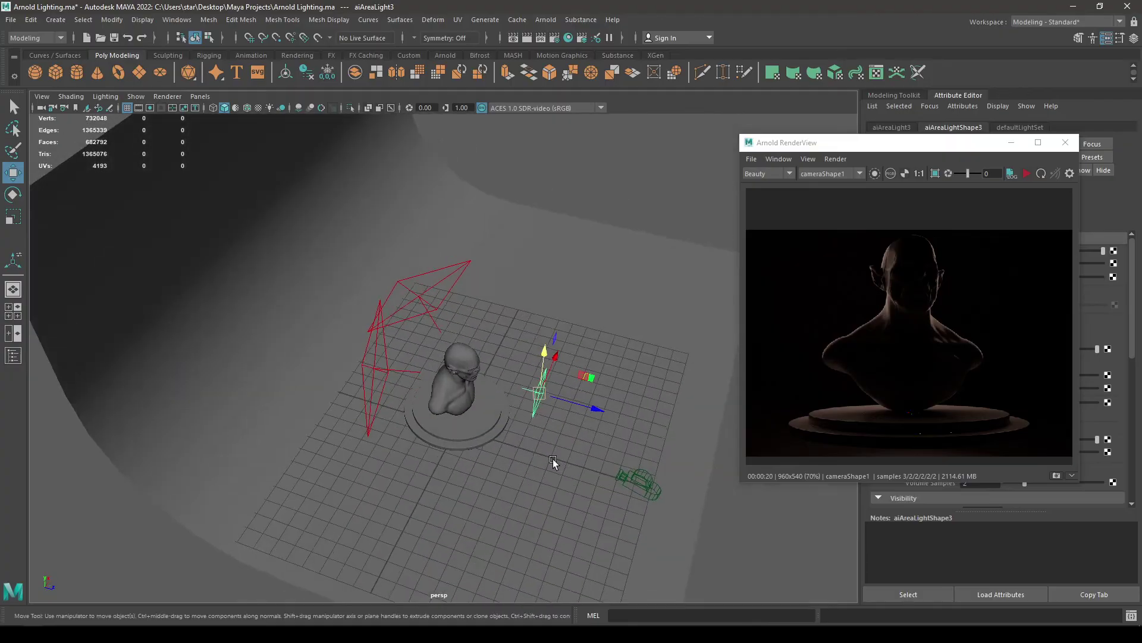
Scale up the front area light uniformly.
{"action": "scroll", "coordinate": [553, 484], "scroll_direction": "up", "scroll_amount": 3}
{"action": "key", "text": "r"}
{"action": "left_click_drag", "start_coordinate": [579, 409], "coordinate": [632, 386]}
{"action": "key", "text": "w"}
In the top view, rotate the front light towards the bust and move it to the front side on the bust's right.
{"action": "scroll", "coordinate": [571, 440], "scroll_direction": "down", "scroll_amount": 3}
{"action": "left_click_drag", "start_coordinate": [512, 417], "coordinate": [404, 410], "text": "alt"}
{"action": "key", "text": "space"}
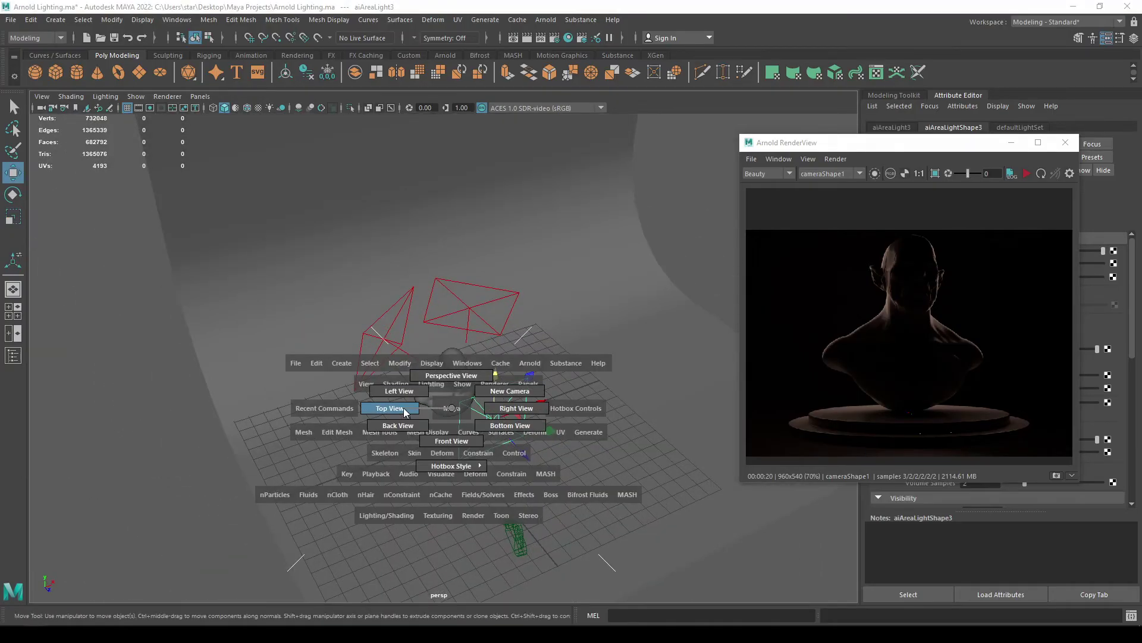
{"action": "scroll", "coordinate": [507, 450], "scroll_direction": "up", "scroll_amount": 1}
{"action": "middle_click_drag", "start_coordinate": [517, 469], "coordinate": [531, 379], "text": "alt"}
{"action": "key", "text": "e"}
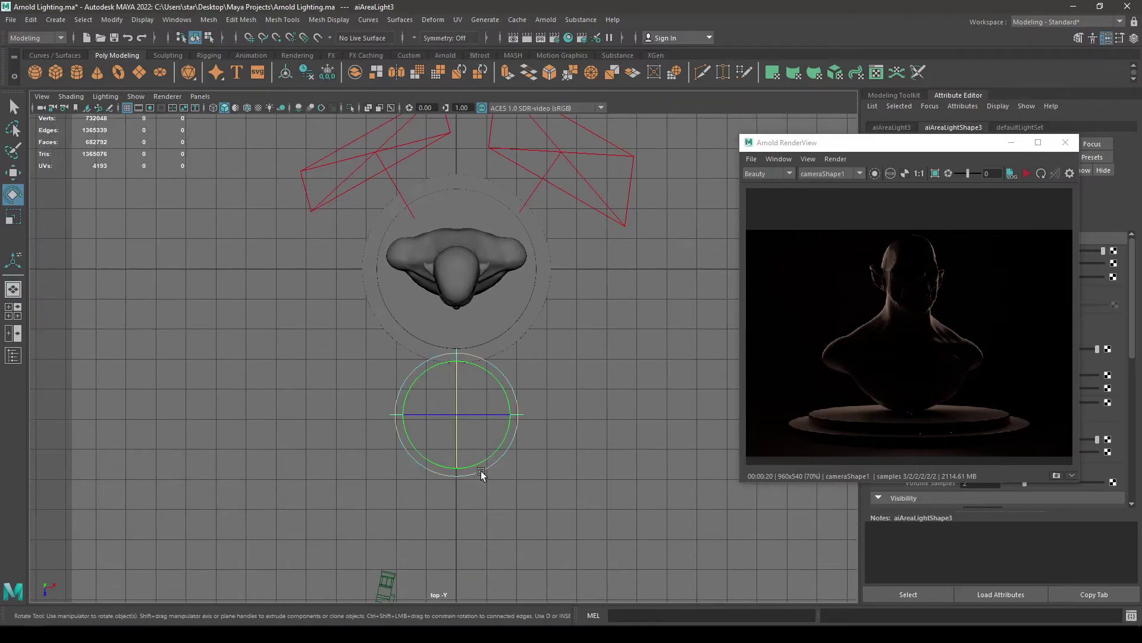
{"action": "left_click_drag", "start_coordinate": [480, 470], "coordinate": [456, 475]}
{"action": "key", "text": "w"}
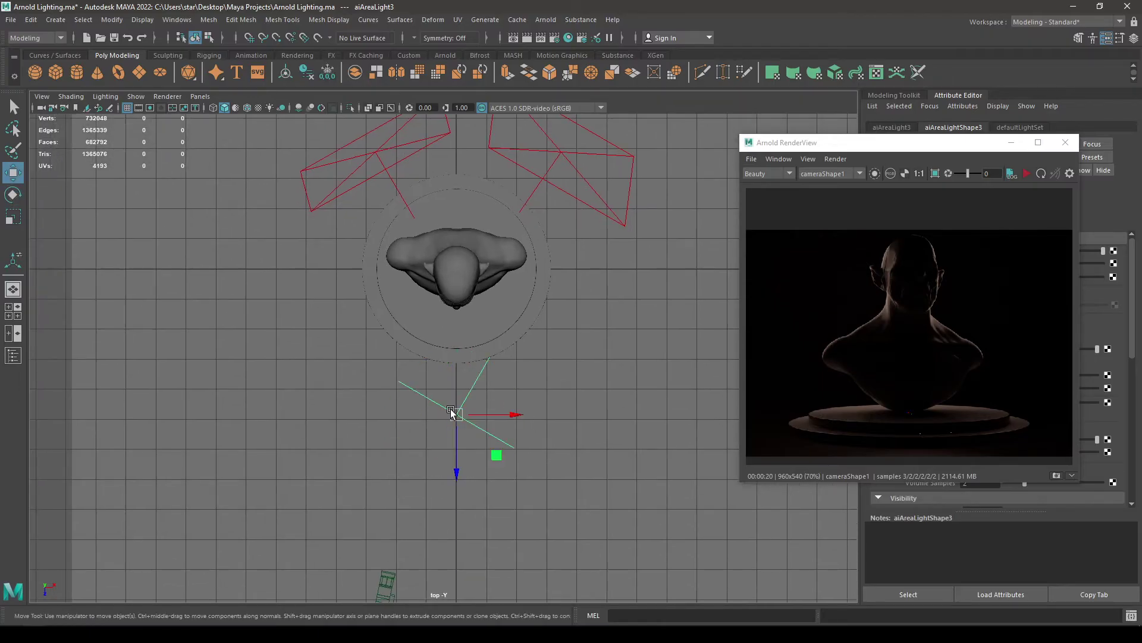
{"action": "left_click_drag", "start_coordinate": [456, 414], "coordinate": [378, 401]}
{"action": "key", "text": "e"}
{"action": "key", "text": "w"}
Return to the perspective view and adjust the front light's height relative to the bust.
{"action": "key", "text": "space"}
{"action": "left_click_drag", "start_coordinate": [448, 392], "coordinate": [446, 370]}
{"action": "left_click_drag", "start_coordinate": [443, 380], "coordinate": [334, 390], "text": "alt"}
{"action": "scroll", "coordinate": [335, 390], "scroll_direction": "up", "scroll_amount": 3}
{"action": "left_click_drag", "start_coordinate": [293, 312], "coordinate": [292, 293]}
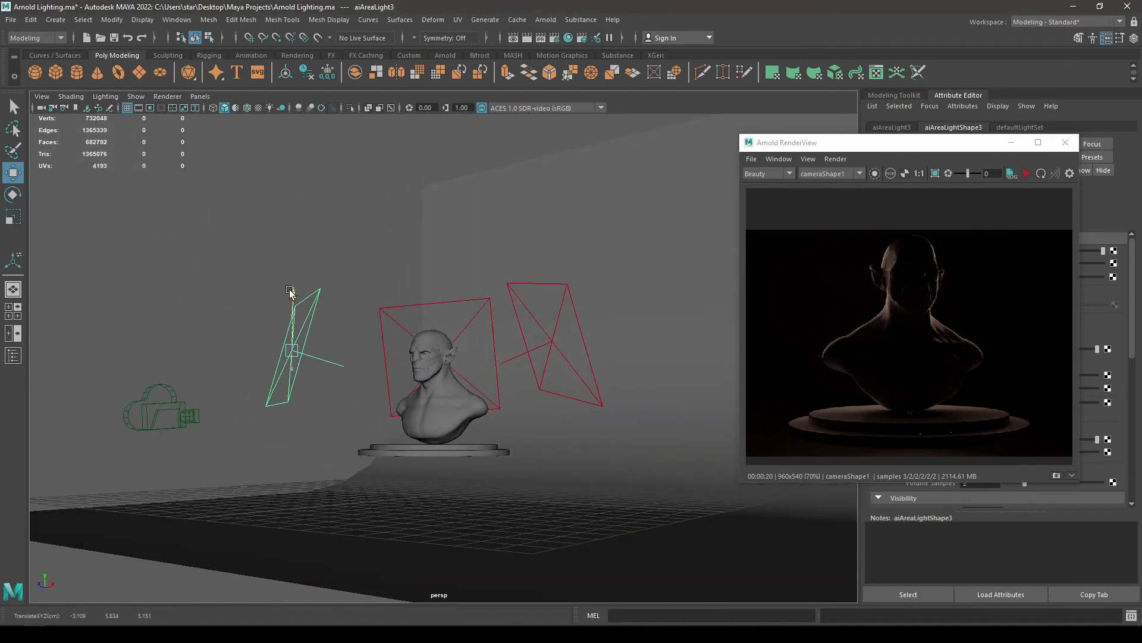
{"action": "left_click_drag", "start_coordinate": [333, 357], "coordinate": [571, 455], "text": "alt"}
{"action": "scroll", "coordinate": [571, 455], "scroll_direction": "up", "scroll_amount": 3}
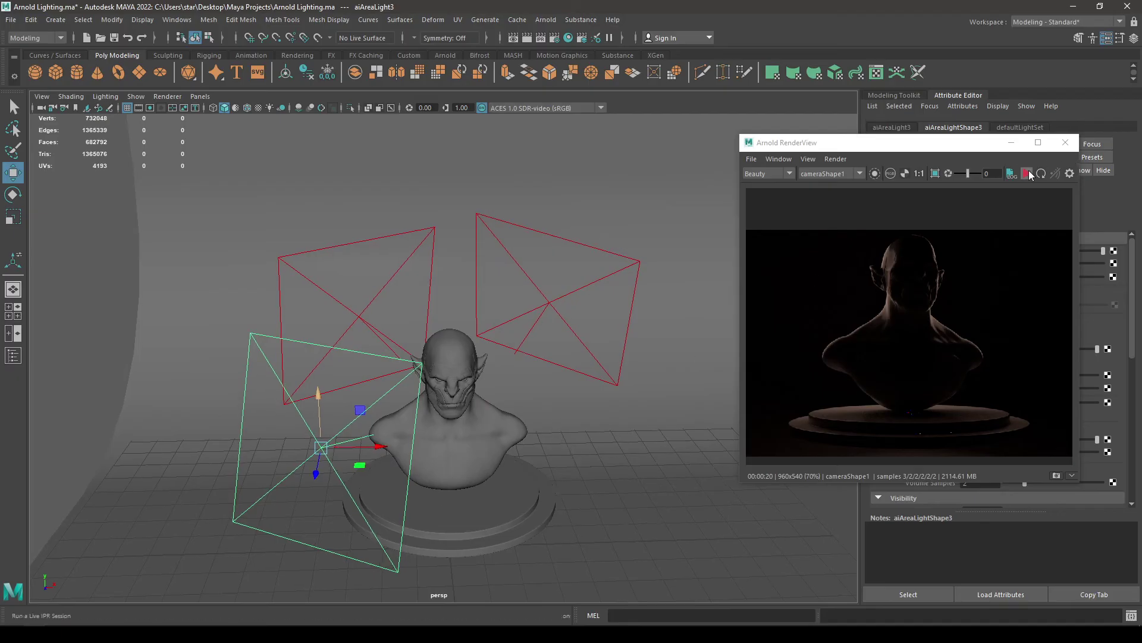
Start the live render with all three area lights.
{"action": "left_click_drag", "start_coordinate": [952, 142], "coordinate": [716, 116]}
{"action": "left_click", "coordinate": [804, 146]}
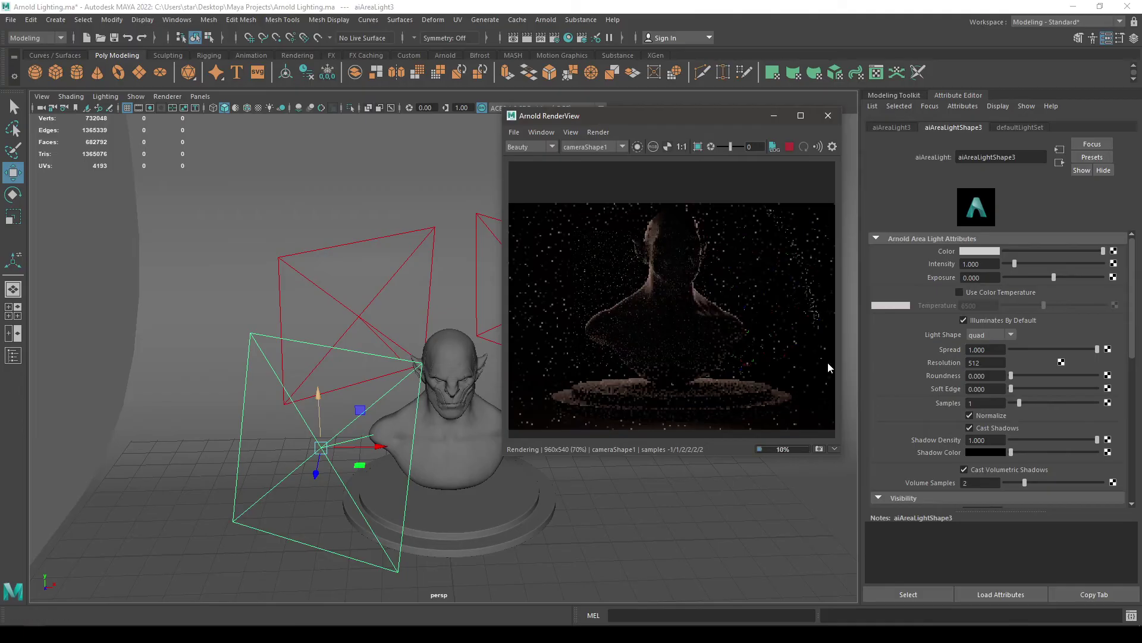
Turn off Normalize for the front area light and raise it slightly, stopping the live render.
{"action": "left_click", "coordinate": [983, 415]}
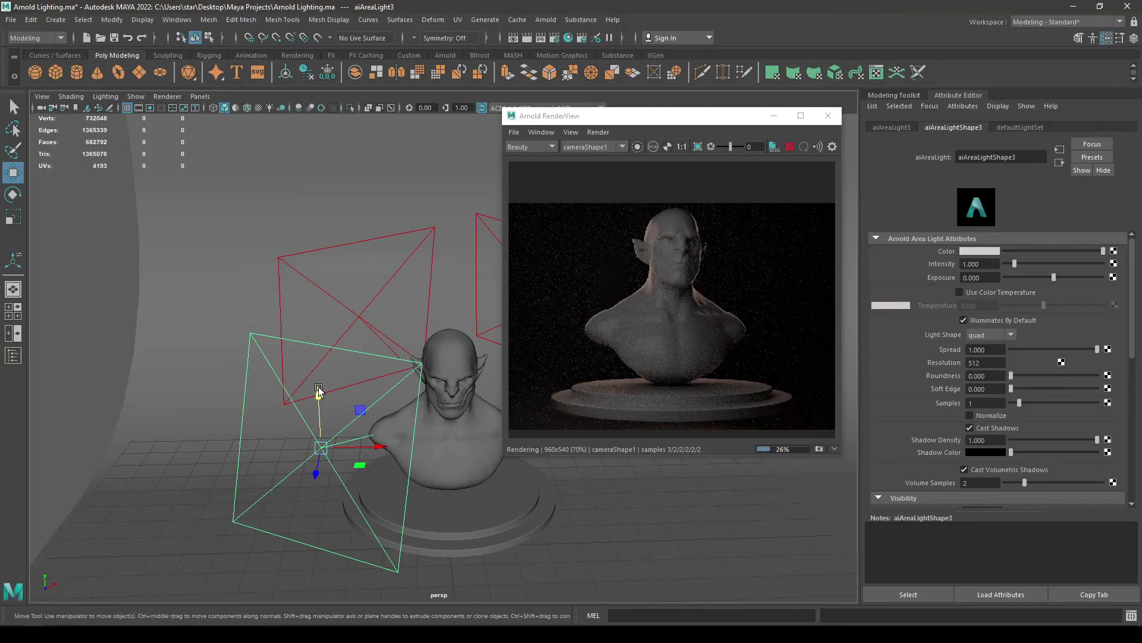
{"action": "left_click_drag", "start_coordinate": [320, 377], "coordinate": [320, 373]}
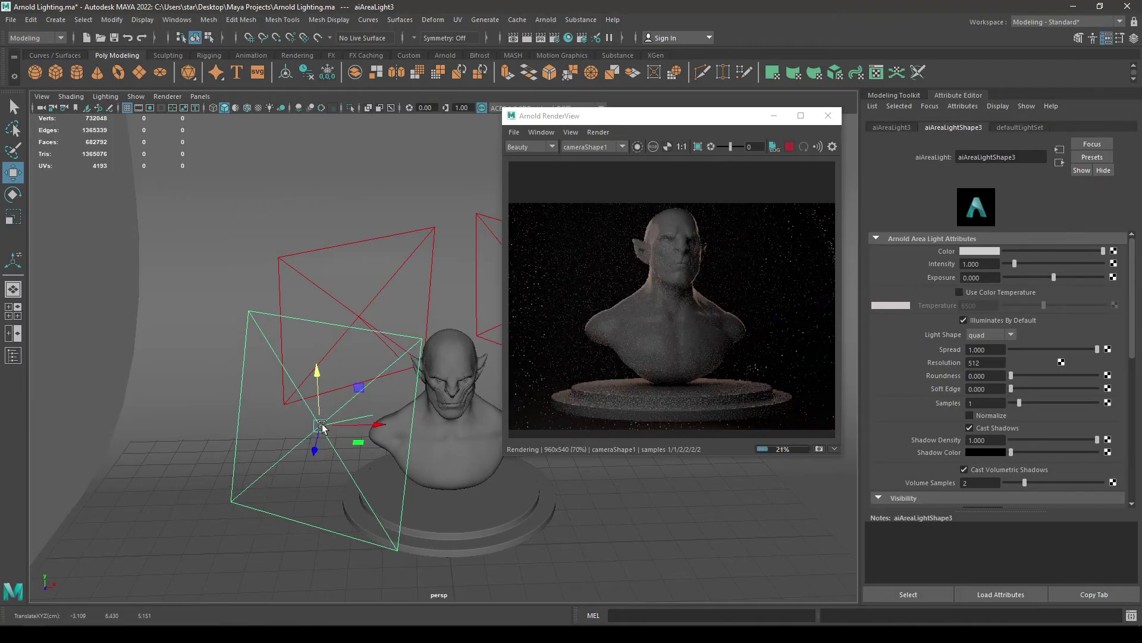
{"action": "left_click", "coordinate": [789, 147]}
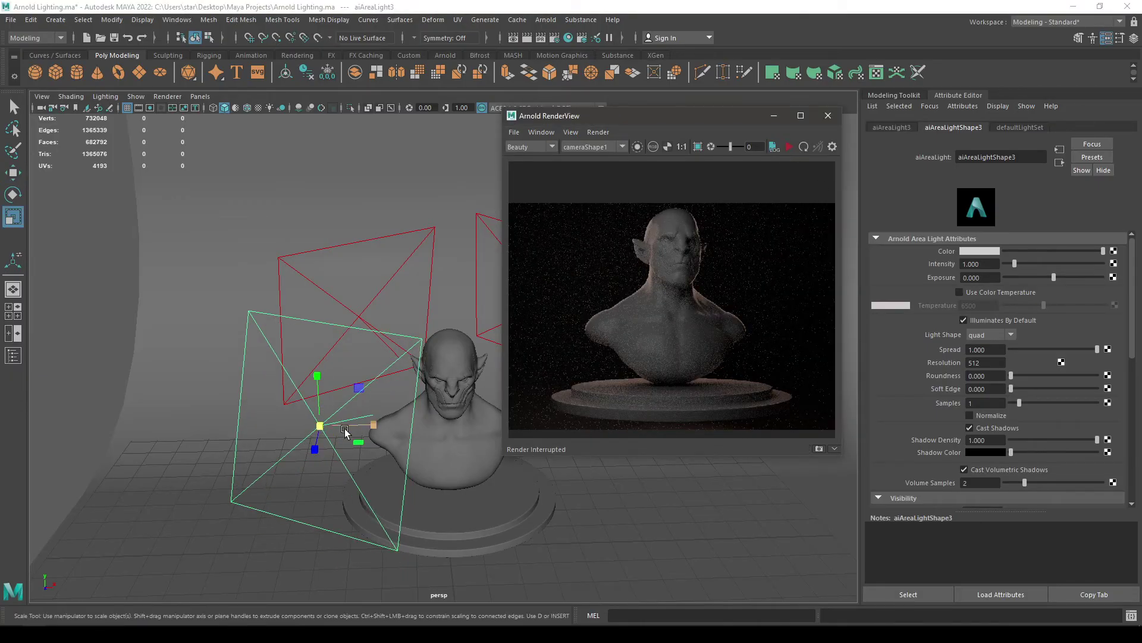
Scale the front light up uniformly to about 2.66 and check it in a live render.
{"action": "key", "text": "r"}
{"action": "left_click_drag", "start_coordinate": [323, 427], "coordinate": [380, 457]}
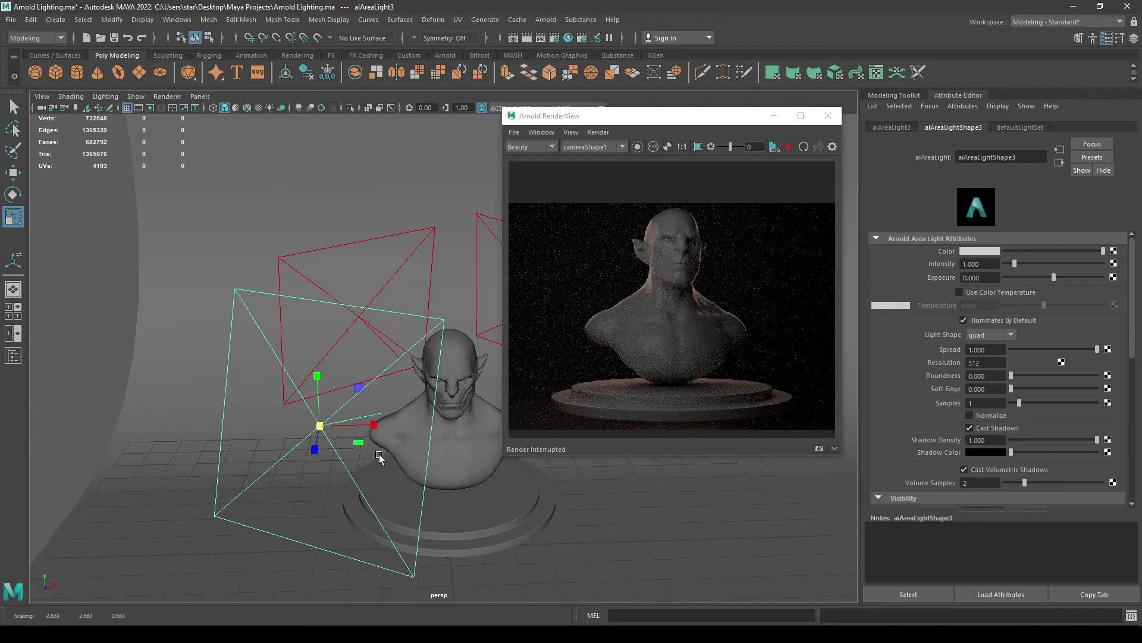
{"action": "left_click", "coordinate": [789, 147]}
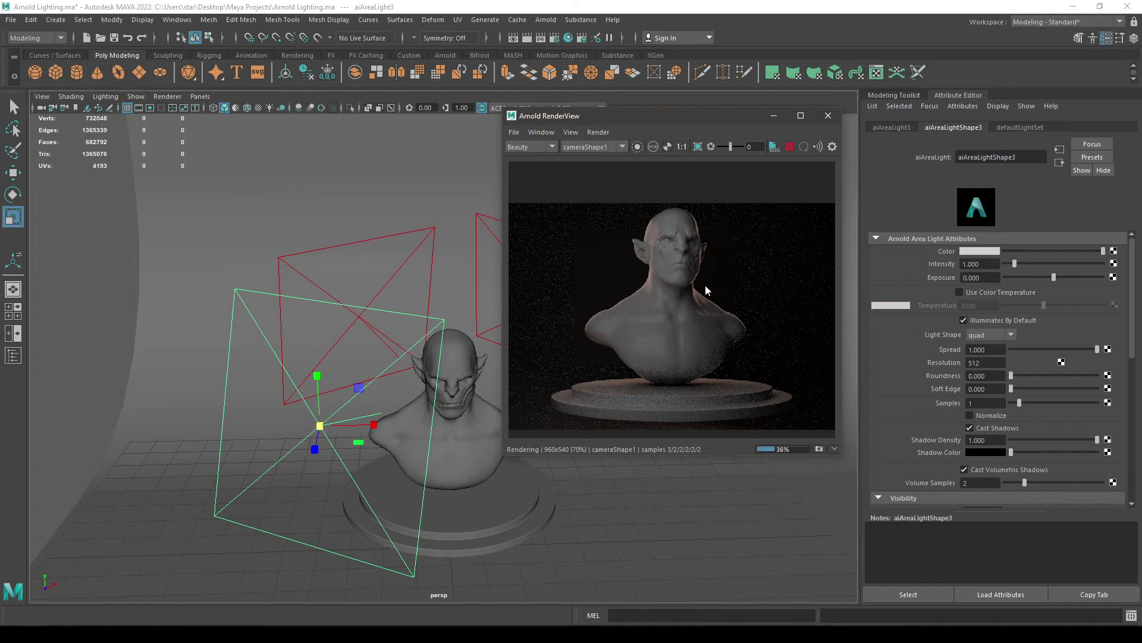
{"action": "left_click", "coordinate": [790, 147]}
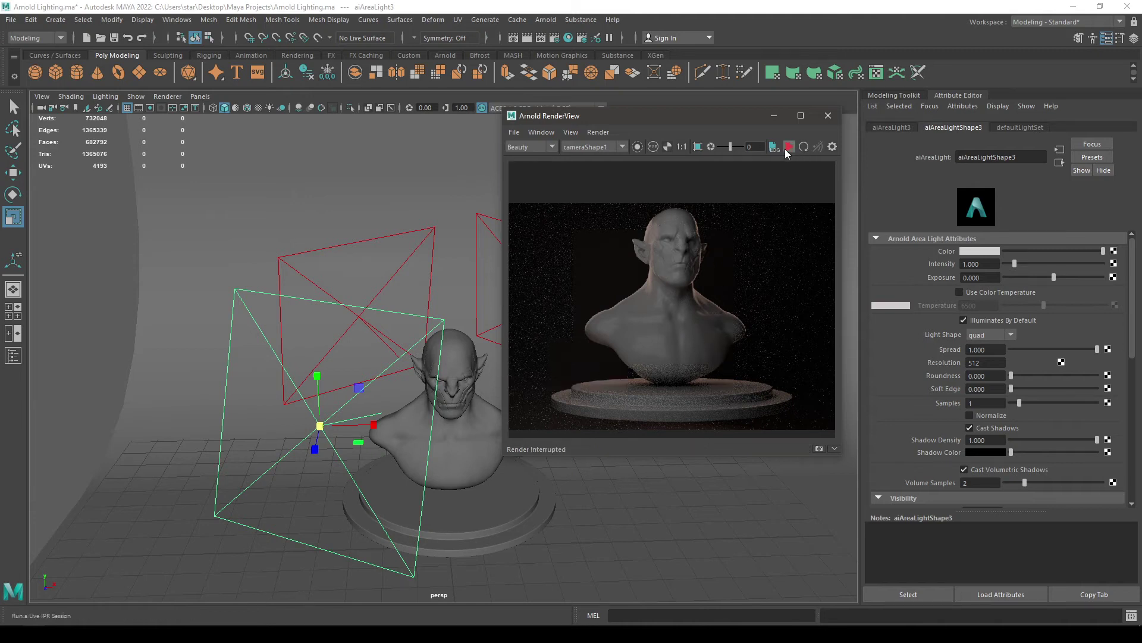
Open the bust's Azog material attributes, edit its specular weight and test it in a live render.
{"action": "left_click", "coordinate": [458, 456]}
{"action": "right_click_drag", "start_coordinate": [458, 456], "coordinate": [468, 595]}
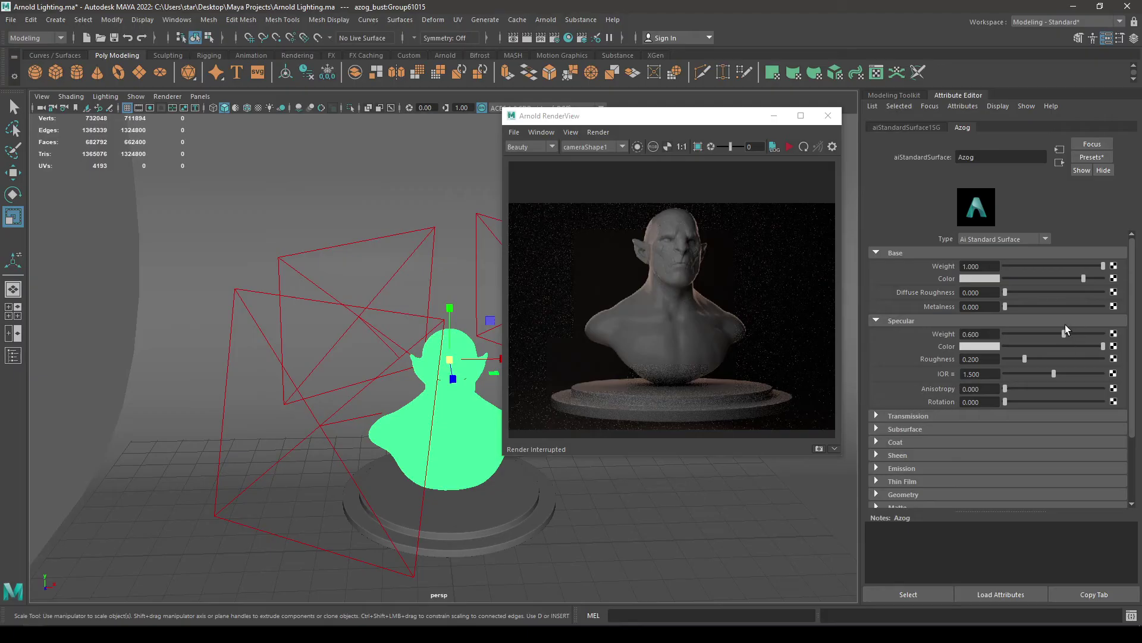
{"action": "double_click", "coordinate": [992, 335]}
{"action": "key", "text": "Return"}
{"action": "left_click", "coordinate": [794, 151]}
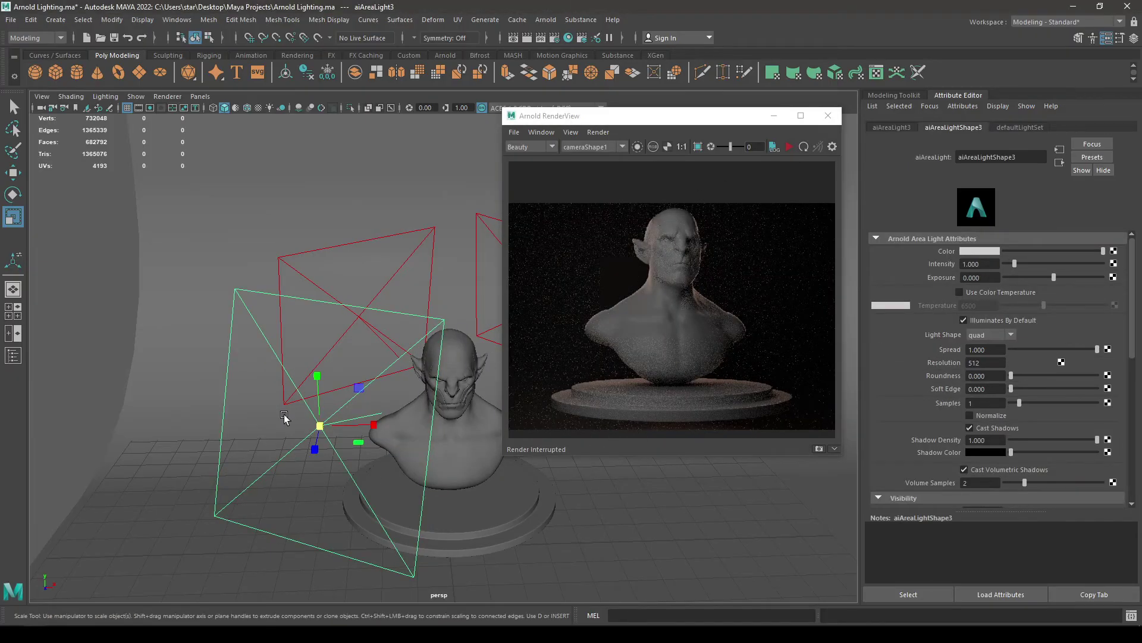
Tint the front light a warm pale orange, with hue about 26.6 and saturation about 0.28, and start the live render.
{"action": "left_click", "coordinate": [986, 253]}
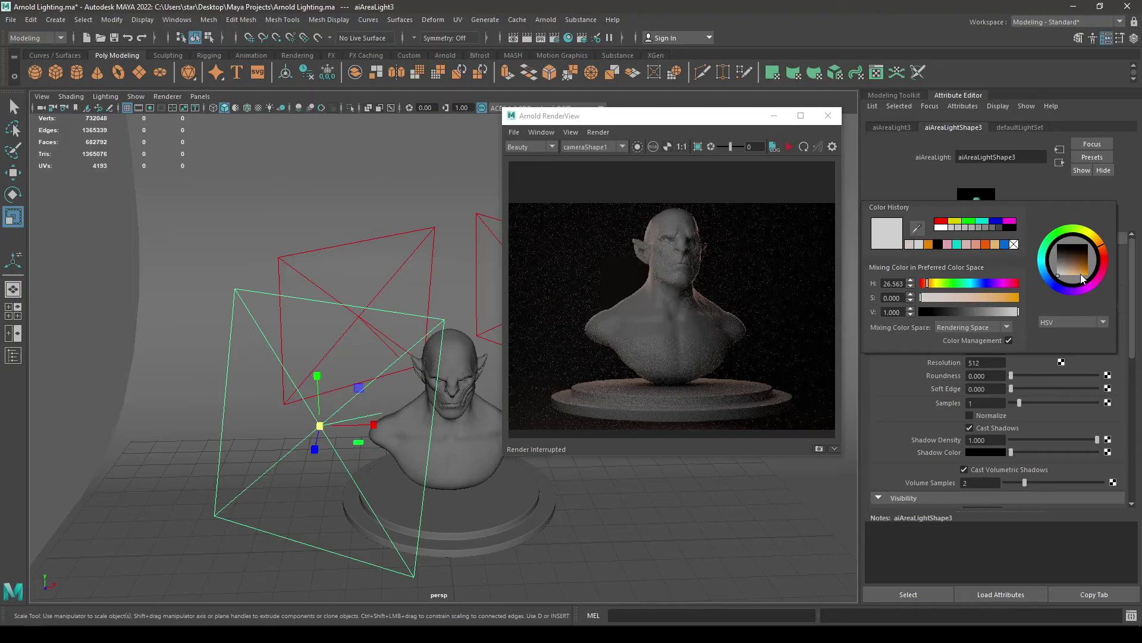
{"action": "left_click_drag", "start_coordinate": [1081, 275], "coordinate": [1068, 278]}
{"action": "left_click", "coordinate": [788, 148]}
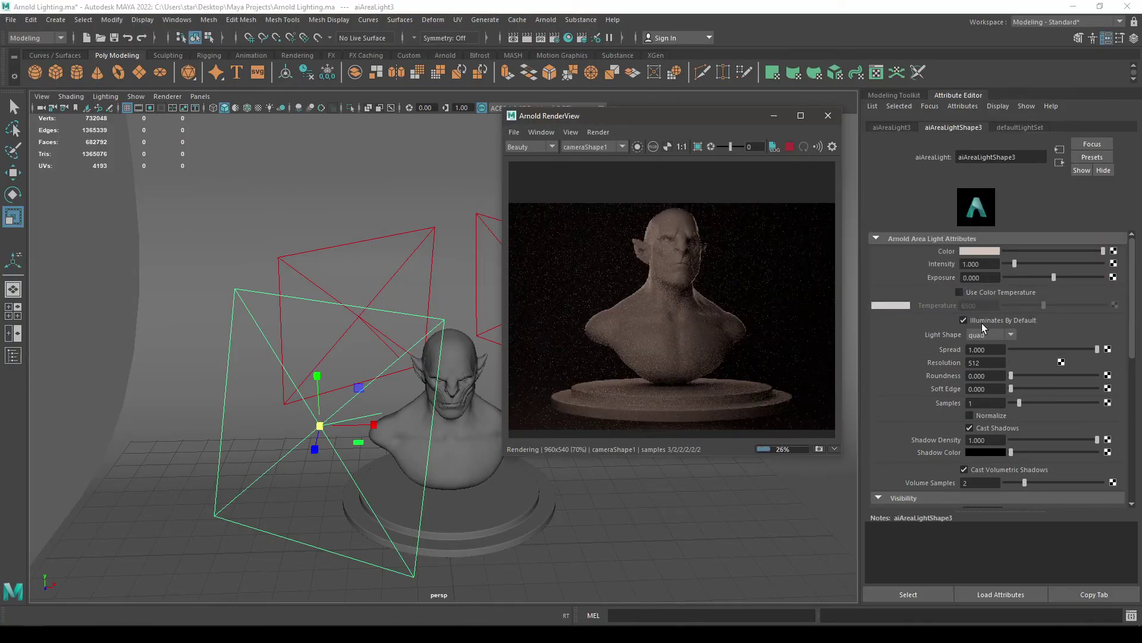
Reduce the saturation of the front light's warm tint, check the live render and stop it.
{"action": "left_click", "coordinate": [979, 257]}
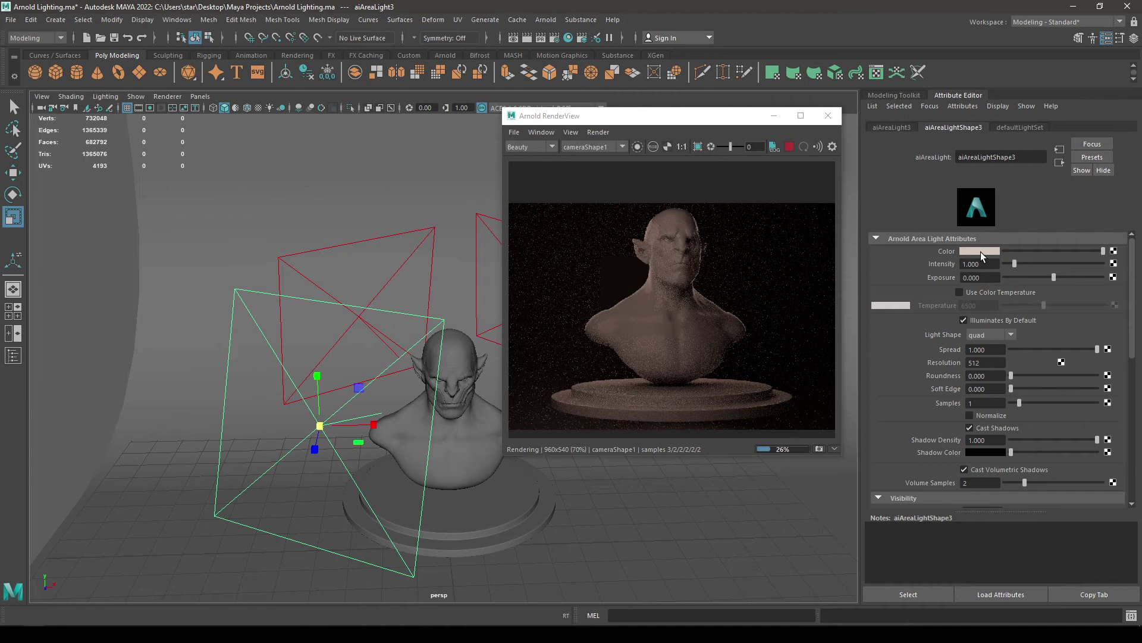
{"action": "left_click", "coordinate": [981, 252]}
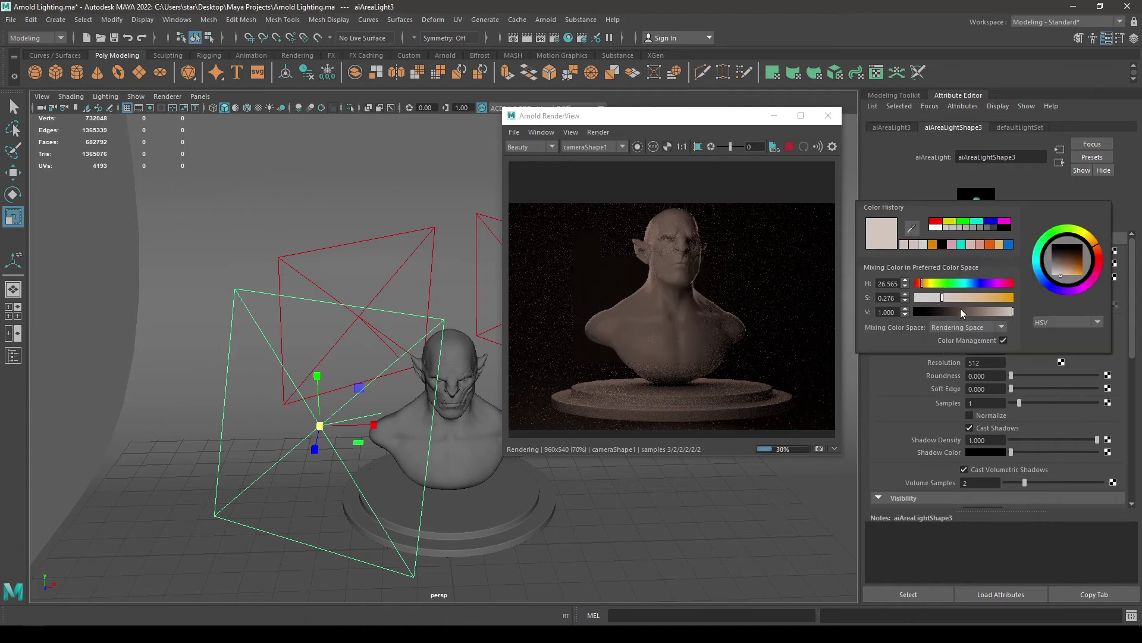
{"action": "left_click_drag", "start_coordinate": [936, 304], "coordinate": [933, 304]}
{"action": "left_click_drag", "start_coordinate": [931, 304], "coordinate": [927, 300]}
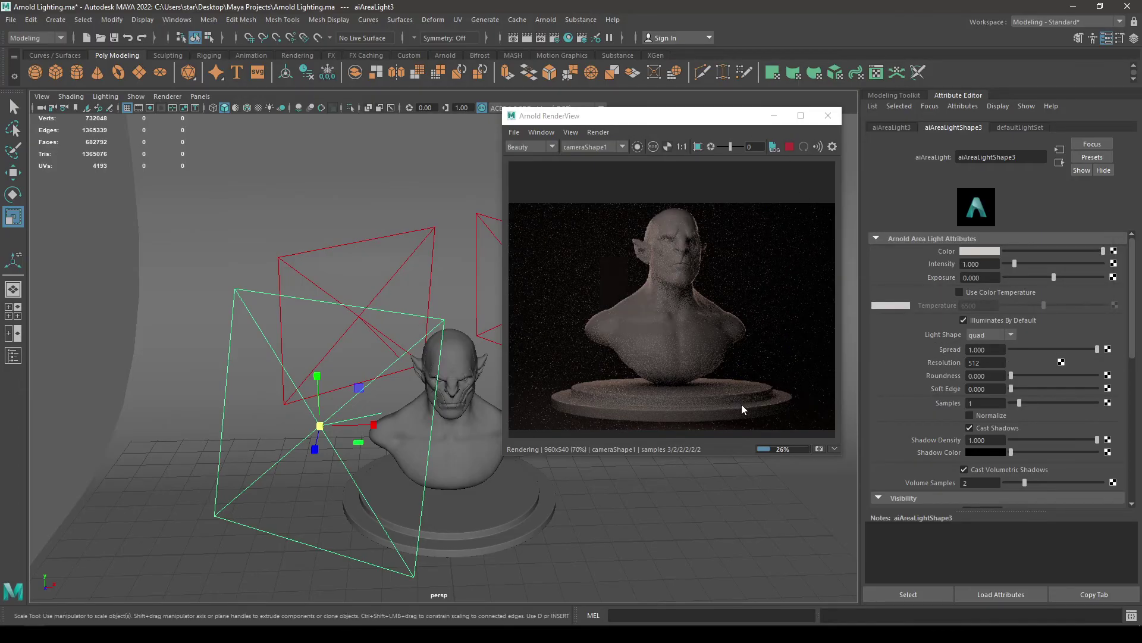
{"action": "left_click", "coordinate": [789, 149]}
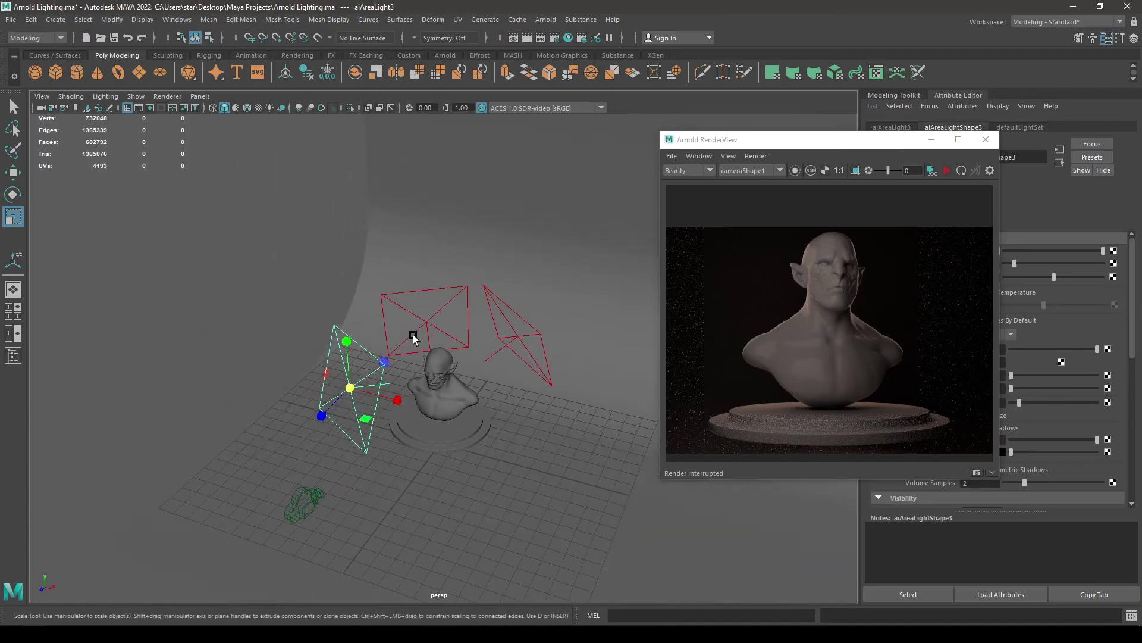
Duplicate the front light and move the copy along X to the front side on the bust's left.
{"action": "key", "text": "ctrl+d"}
{"action": "key", "text": "w"}
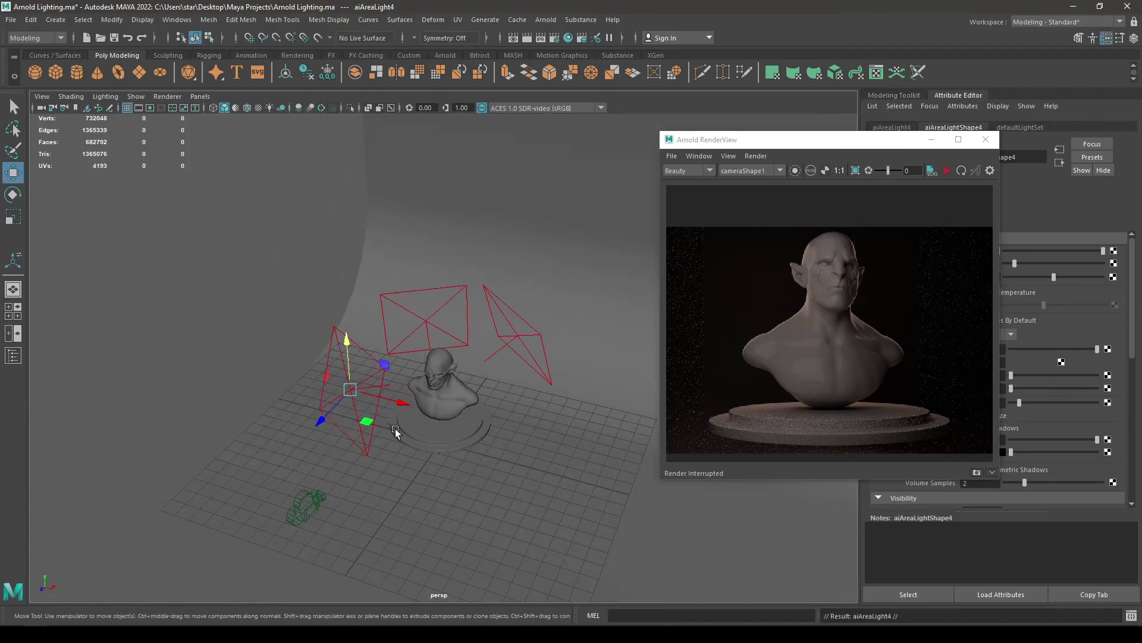
{"action": "left_click_drag", "start_coordinate": [398, 404], "coordinate": [510, 434]}
In the top view, rotate the duplicated front light to mirror the other front light and face the bust.
{"action": "key", "text": "e"}
{"action": "key", "text": "space"}
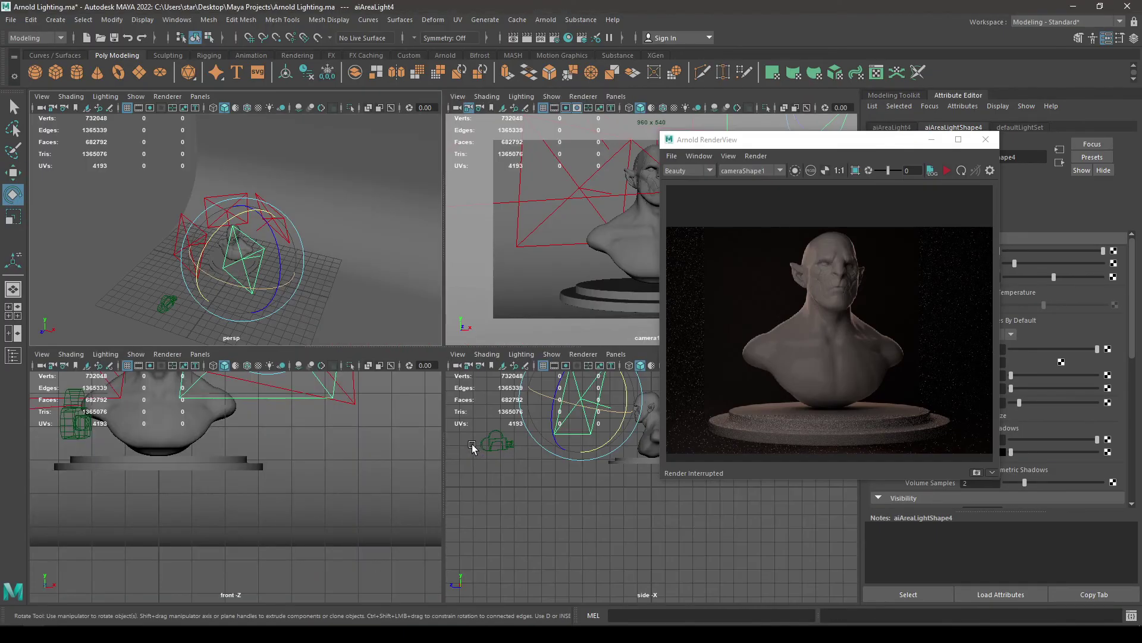
{"action": "key", "text": "space"}
{"action": "key", "text": "space"}
{"action": "left_click_drag", "start_coordinate": [283, 296], "coordinate": [211, 296]}
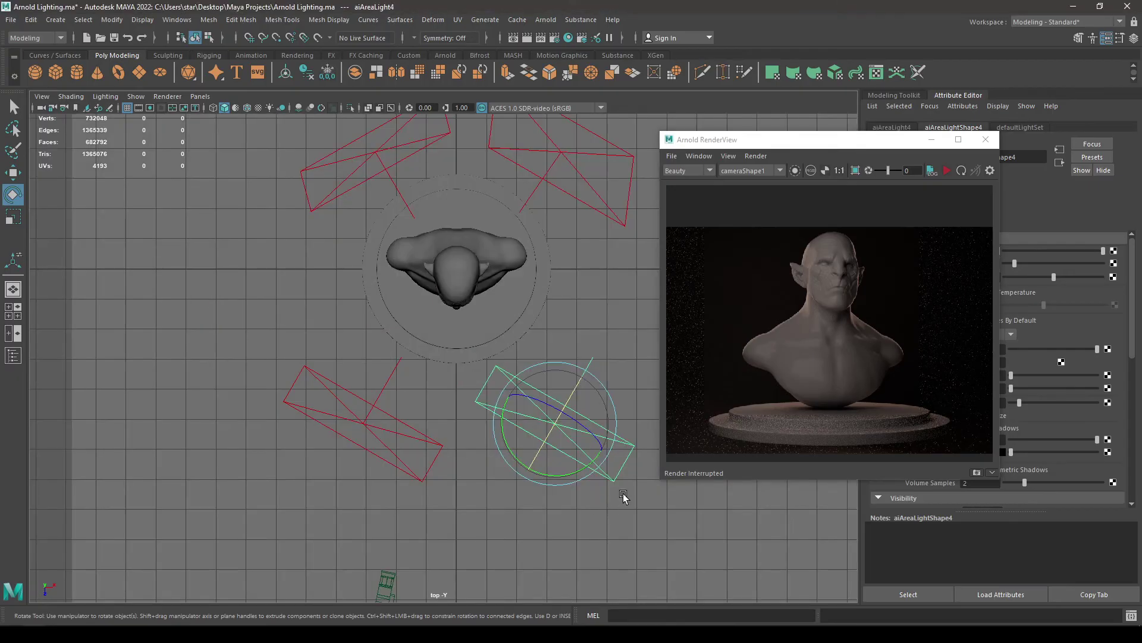
{"action": "left_click_drag", "start_coordinate": [553, 478], "coordinate": [608, 473]}
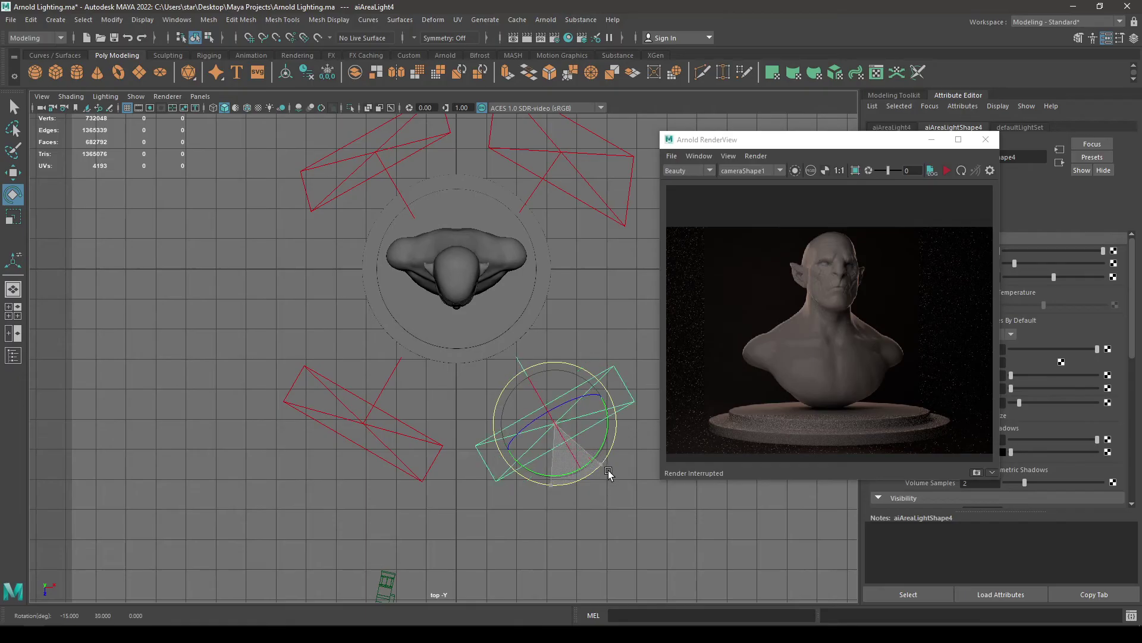
Return to the perspective view and start the live render with all four area lights.
{"action": "key", "text": "w"}
{"action": "key", "text": "space"}
{"action": "left_click_drag", "start_coordinate": [578, 399], "coordinate": [574, 375]}
{"action": "scroll", "coordinate": [553, 452], "scroll_direction": "up", "scroll_amount": 3}
{"action": "left_click_drag", "start_coordinate": [540, 505], "coordinate": [551, 432], "text": "alt"}
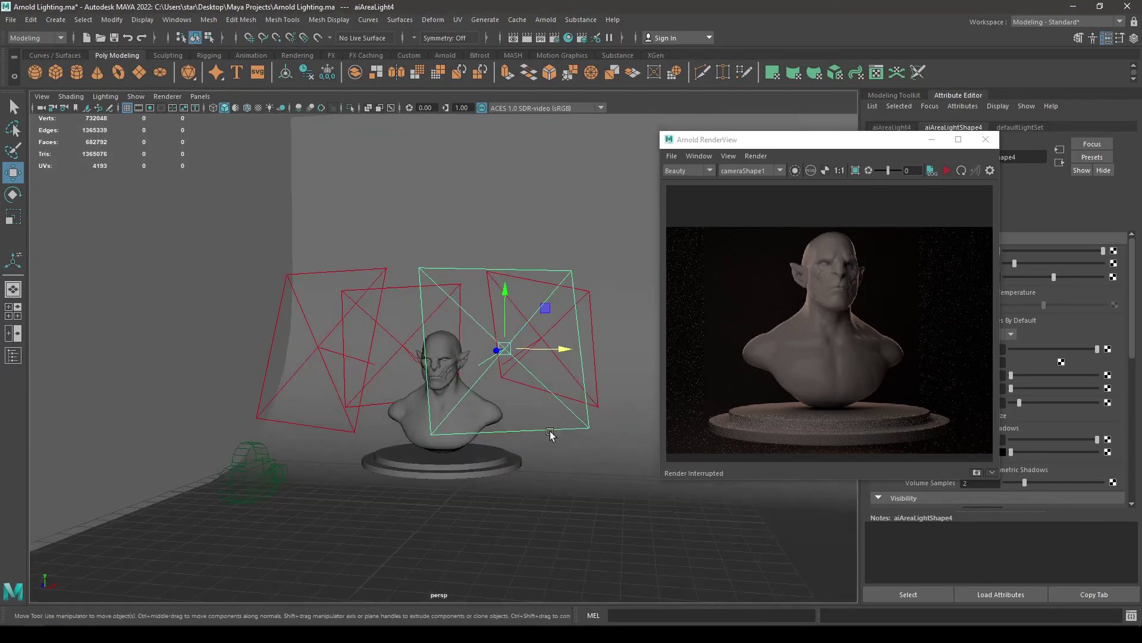
{"action": "right_click_drag", "start_coordinate": [550, 432], "coordinate": [561, 527], "text": "alt"}
{"action": "left_click", "coordinate": [946, 171]}
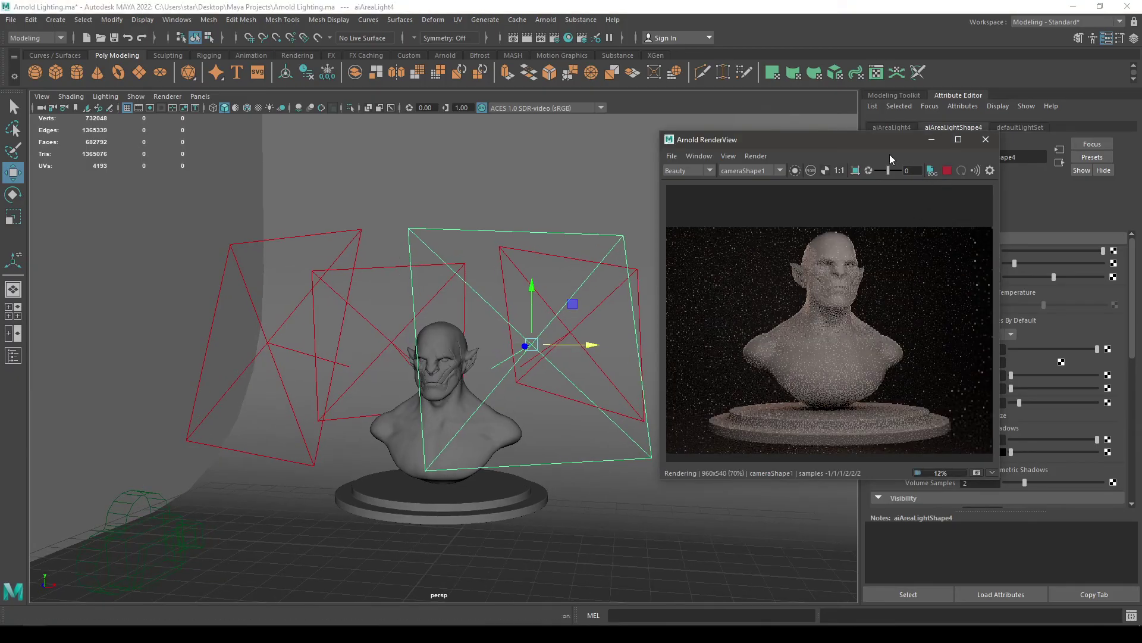
Tint the duplicated front light a pale blue while watching the live render, and stop the render.
{"action": "left_click_drag", "start_coordinate": [859, 144], "coordinate": [331, 152]}
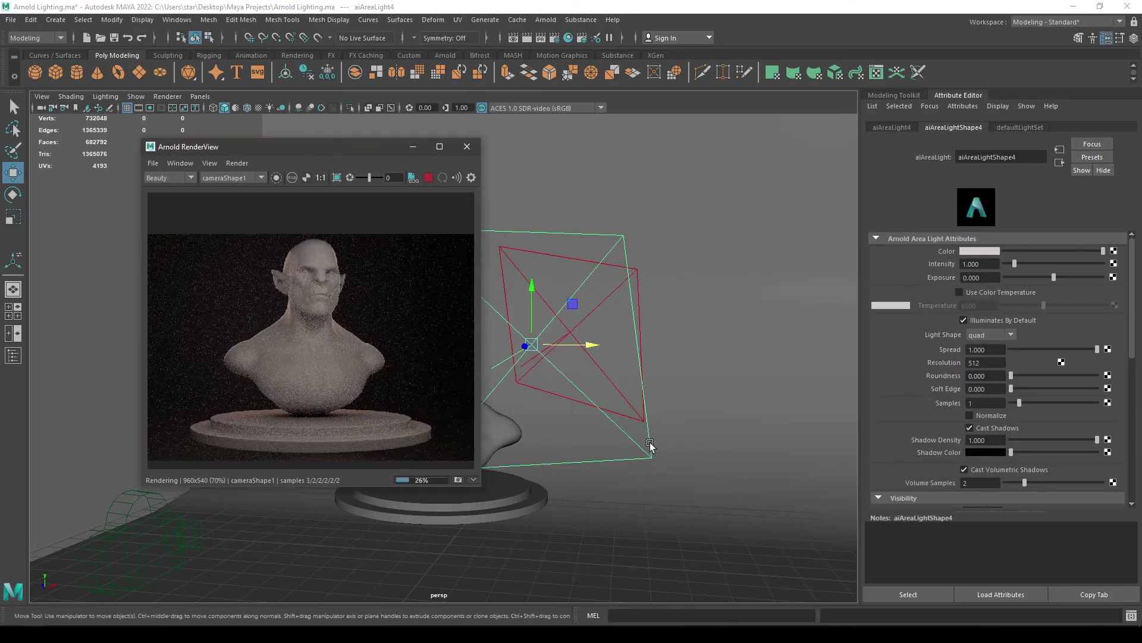
{"action": "left_click", "coordinate": [962, 254]}
{"action": "left_click", "coordinate": [1030, 272]}
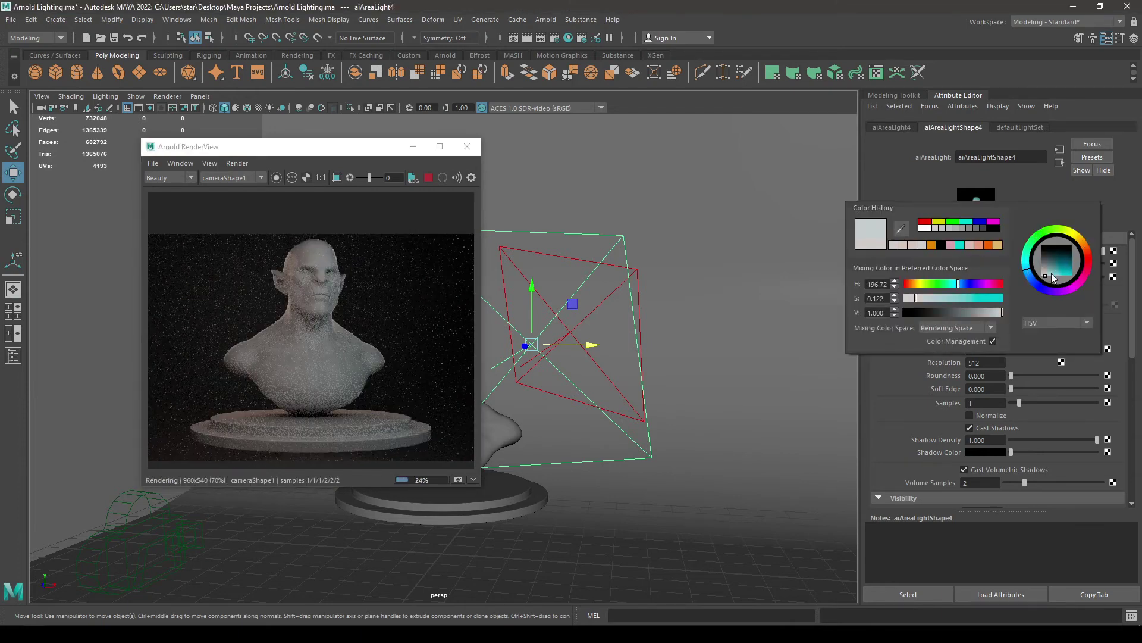
{"action": "left_click_drag", "start_coordinate": [1051, 274], "coordinate": [1048, 276]}
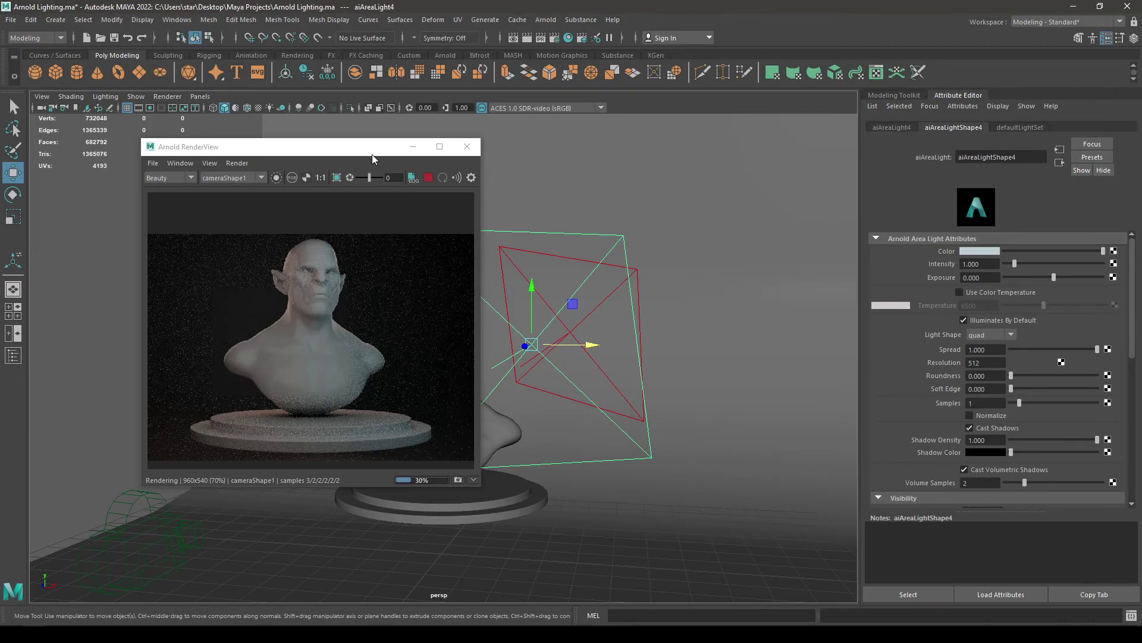
{"action": "left_click_drag", "start_coordinate": [367, 156], "coordinate": [657, 173]}
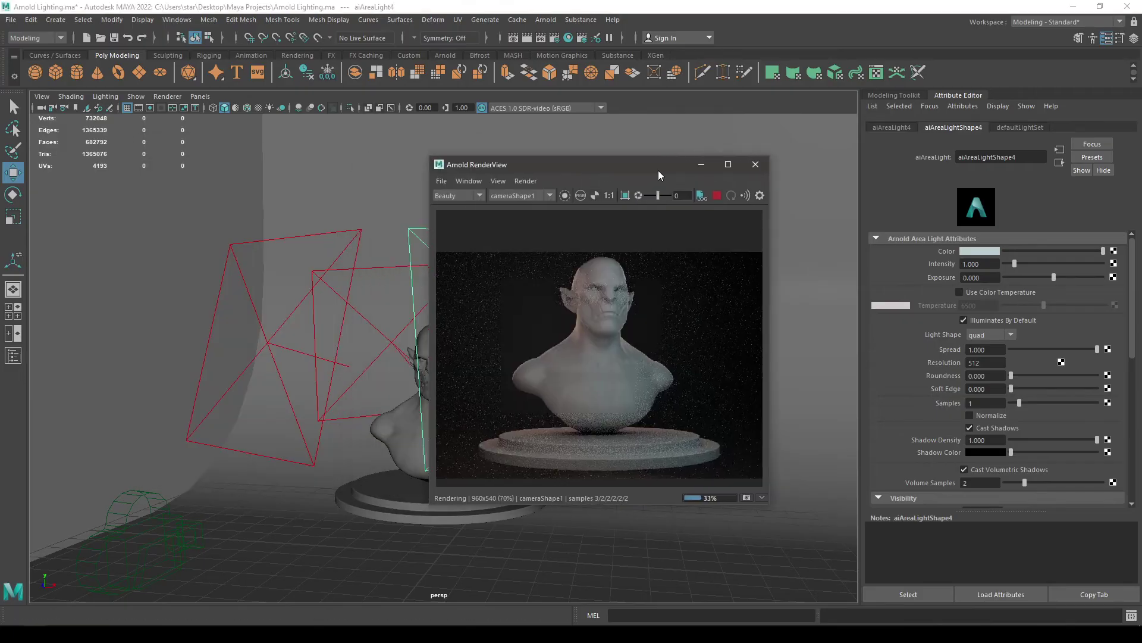
{"action": "left_click", "coordinate": [717, 196]}
Set the exposure of the front light on the bust's right to 1 and test it in the live render.
{"action": "left_click", "coordinate": [321, 433]}
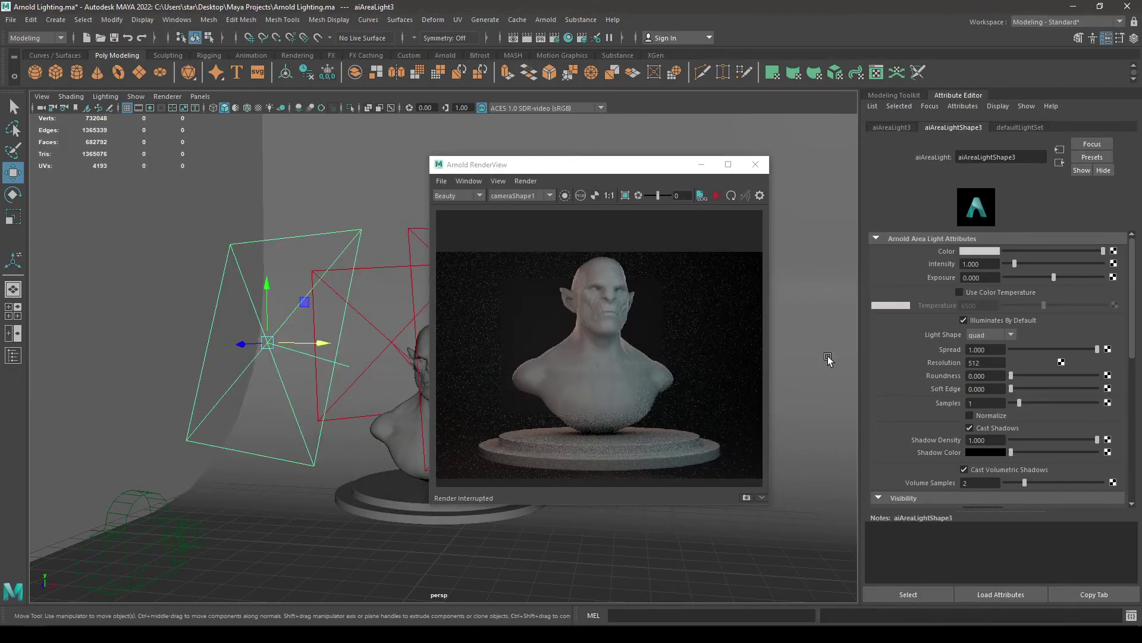
{"action": "double_click", "coordinate": [980, 278]}
{"action": "left_click", "coordinate": [717, 196]}
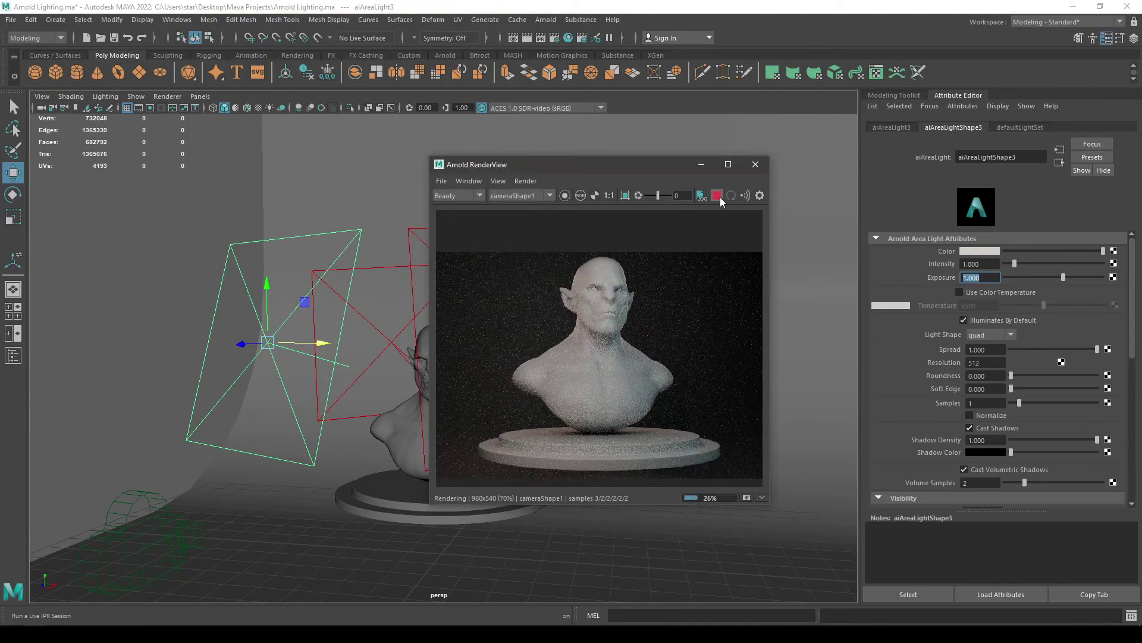
{"action": "left_click", "coordinate": [719, 197]}
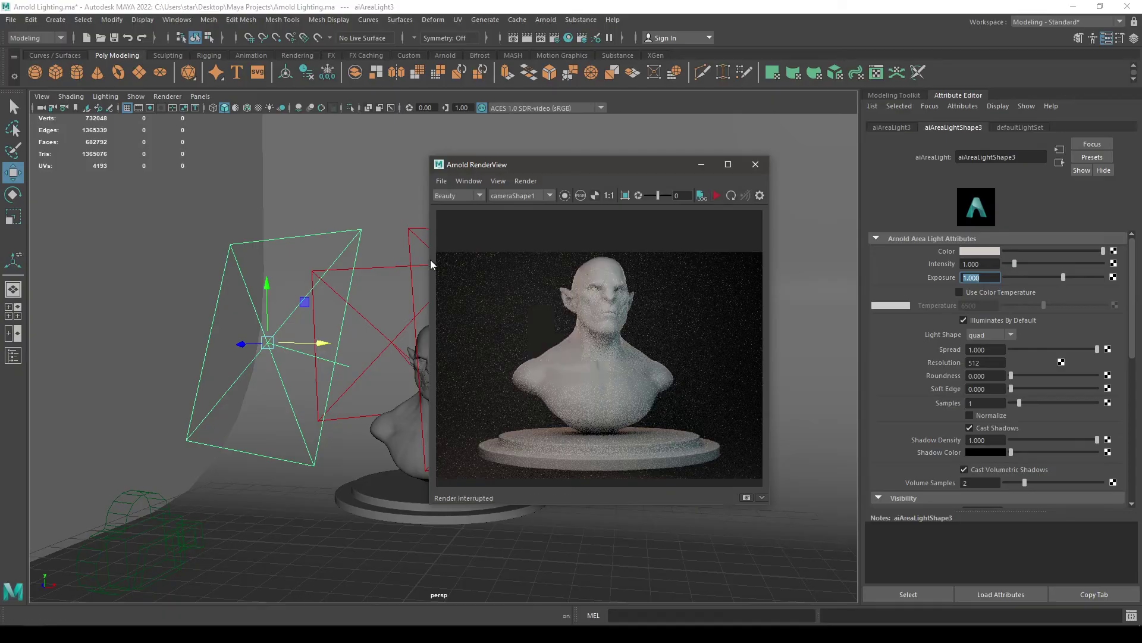
Raise the exposure of both rear lights, using 1 for the one on the bust's right, and test them in the live render.
{"action": "left_click_drag", "start_coordinate": [541, 166], "coordinate": [752, 293]}
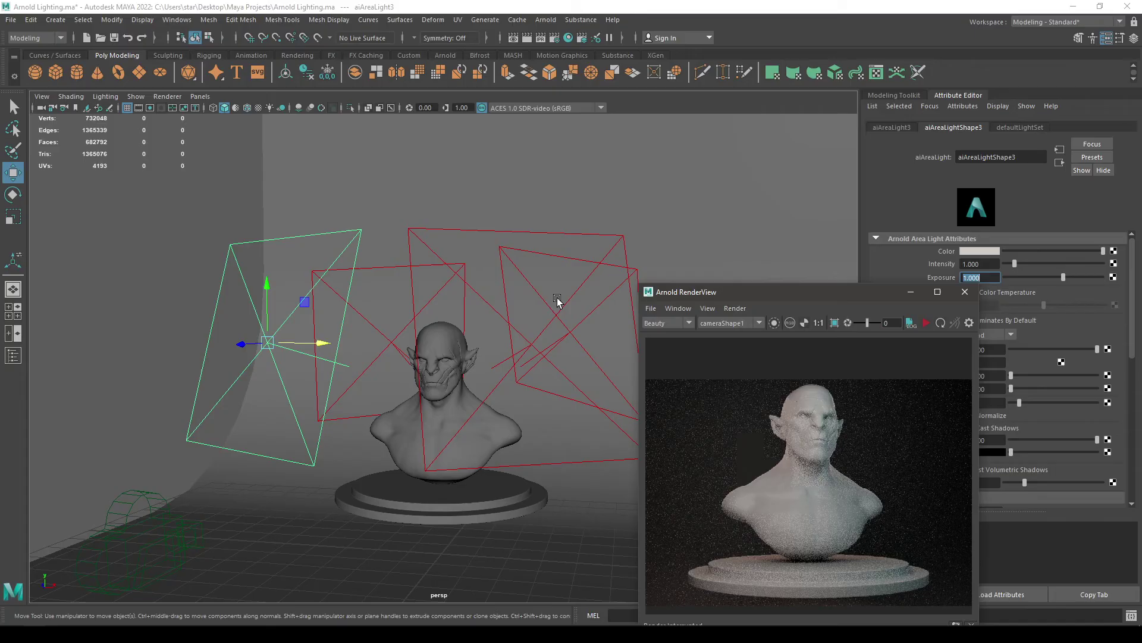
{"action": "left_click", "coordinate": [519, 251]}
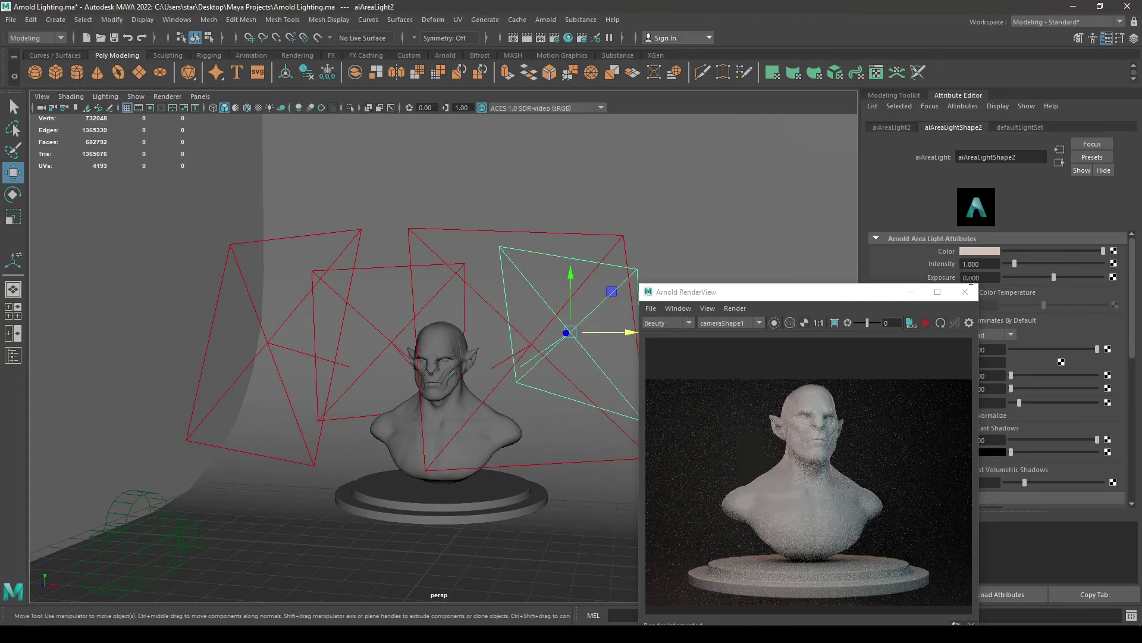
{"action": "left_click", "coordinate": [989, 278]}
{"action": "left_click", "coordinate": [359, 269]}
{"action": "left_click", "coordinate": [982, 277]}
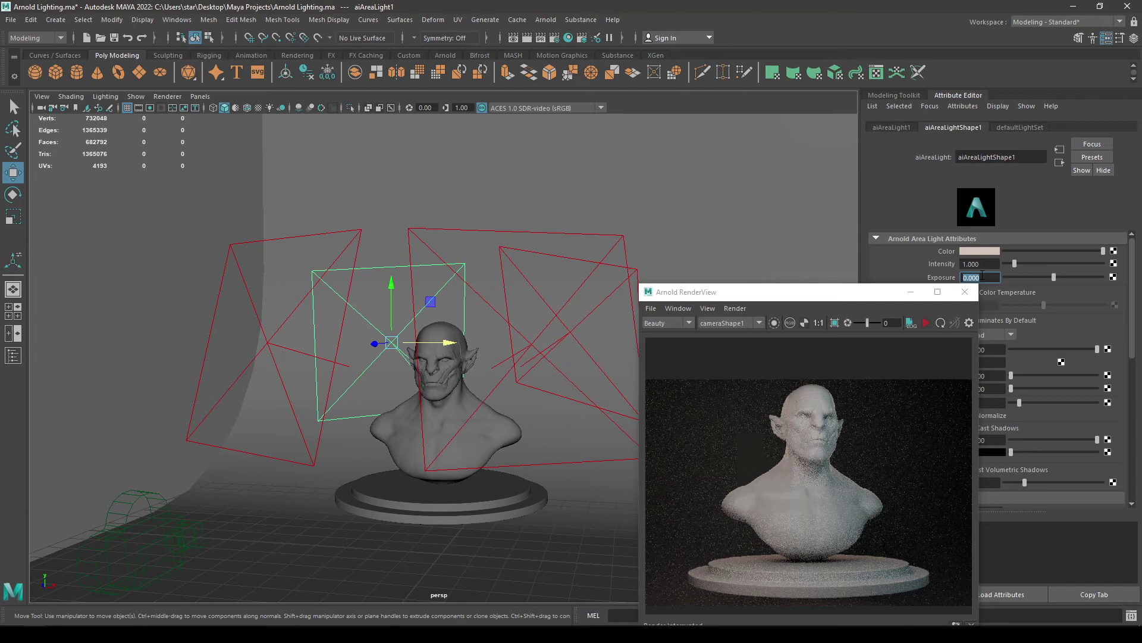
{"action": "left_click_drag", "start_coordinate": [892, 294], "coordinate": [766, 212]}
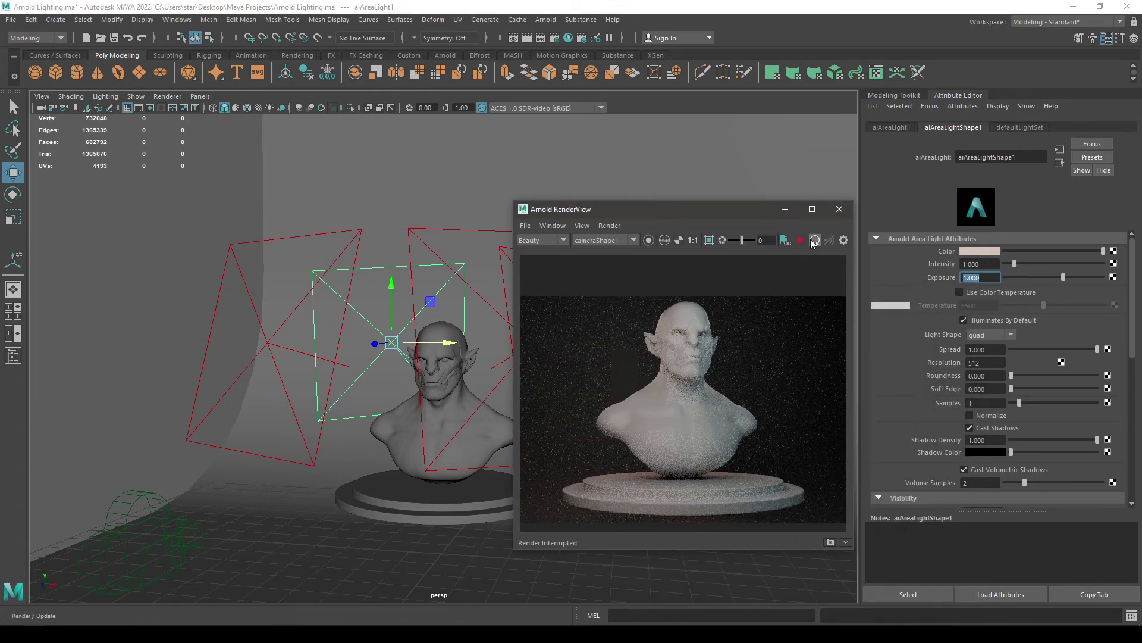
{"action": "left_click", "coordinate": [796, 239]}
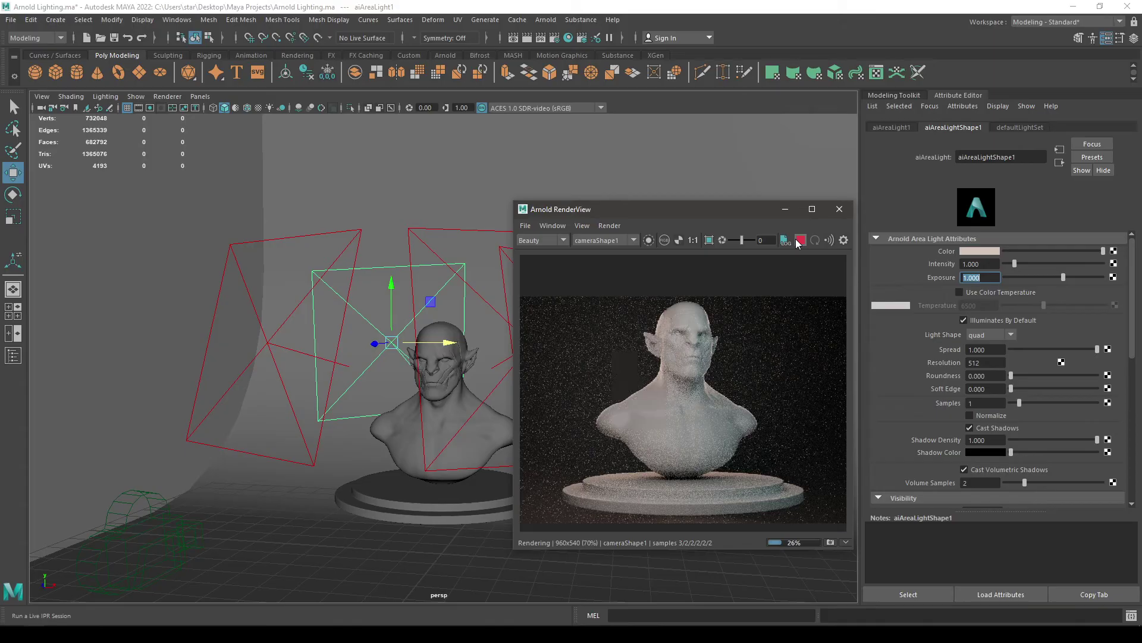
{"action": "left_click", "coordinate": [796, 239]}
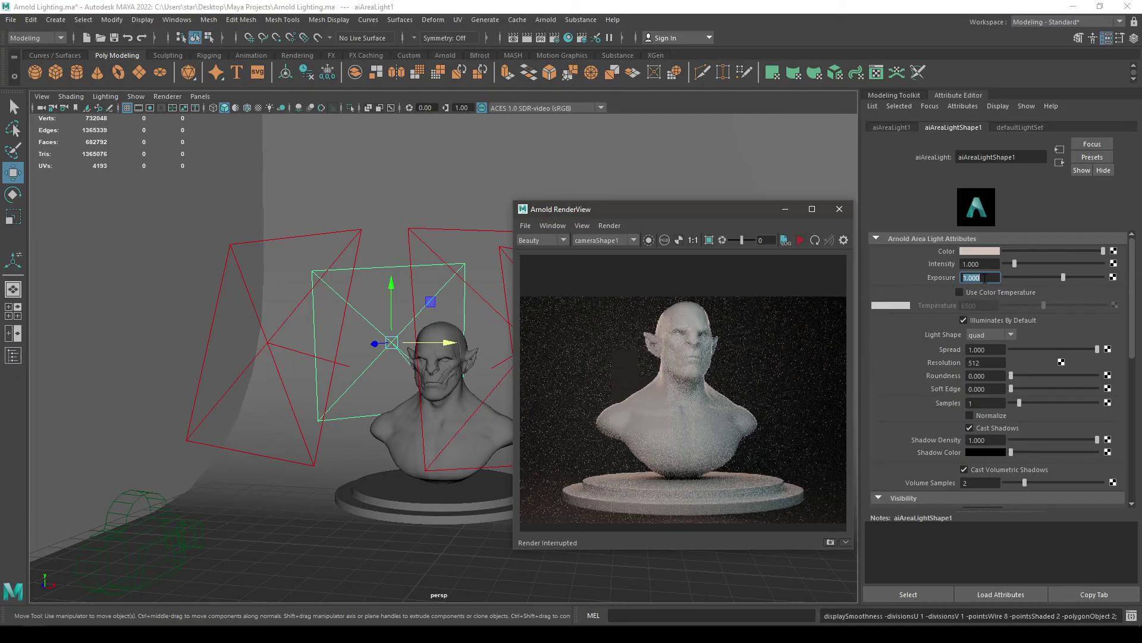
Set the exposure of the rear light on the bust's right to 2, warm its tint to pale pink, and test it in the live render.
{"action": "type", "text": "2"}
{"action": "key", "text": "Return"}
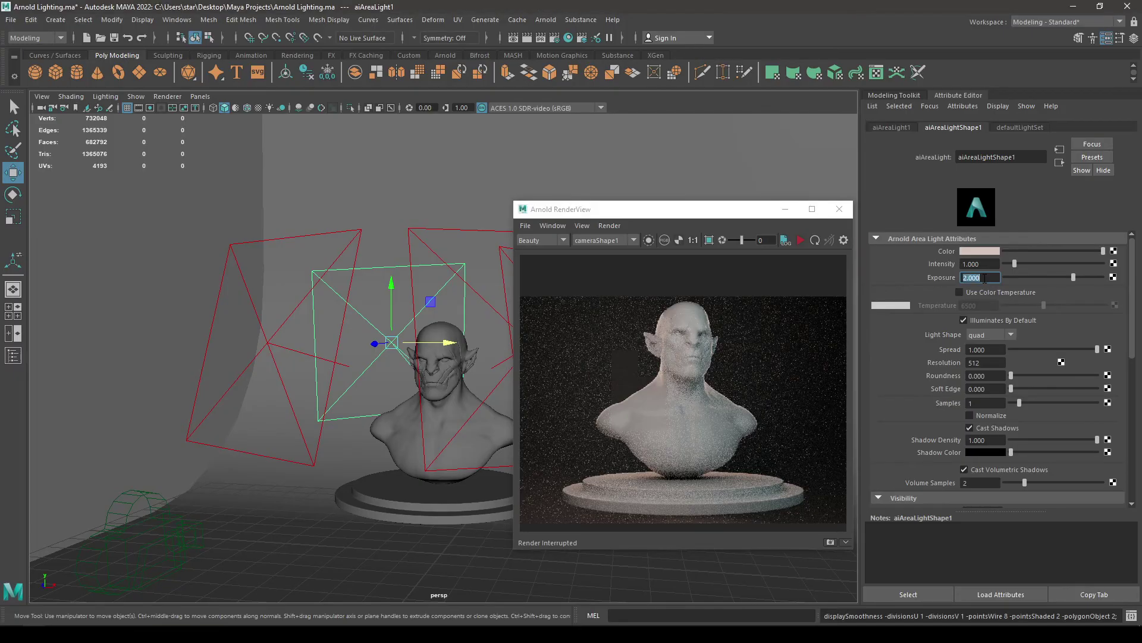
{"action": "left_click", "coordinate": [988, 251]}
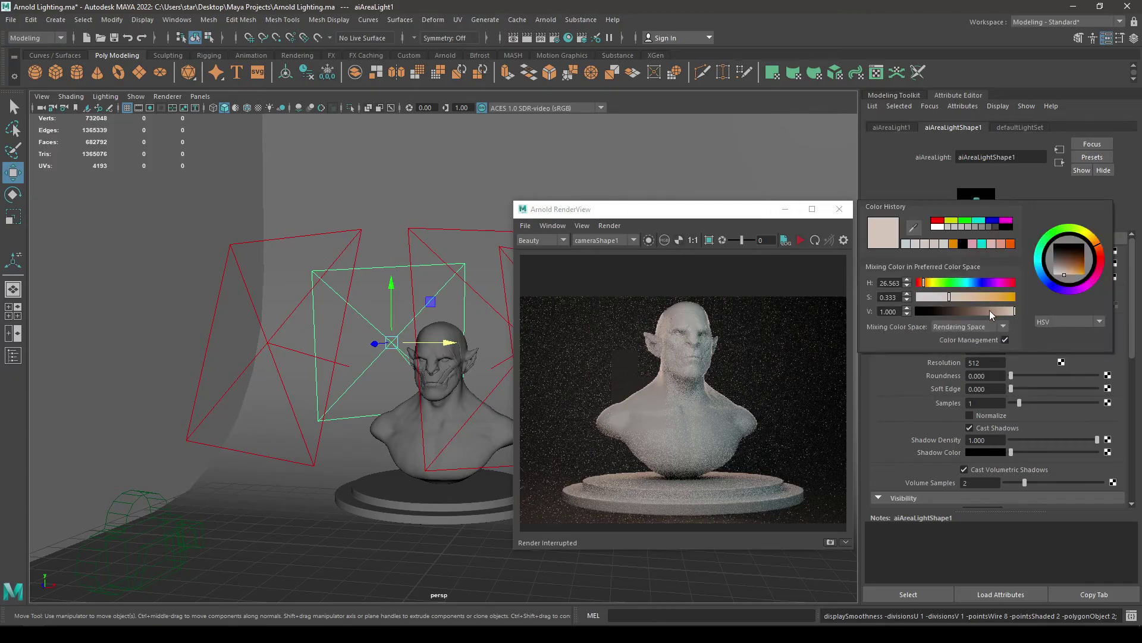
{"action": "left_click", "coordinate": [1100, 254]}
{"action": "left_click", "coordinate": [965, 298]}
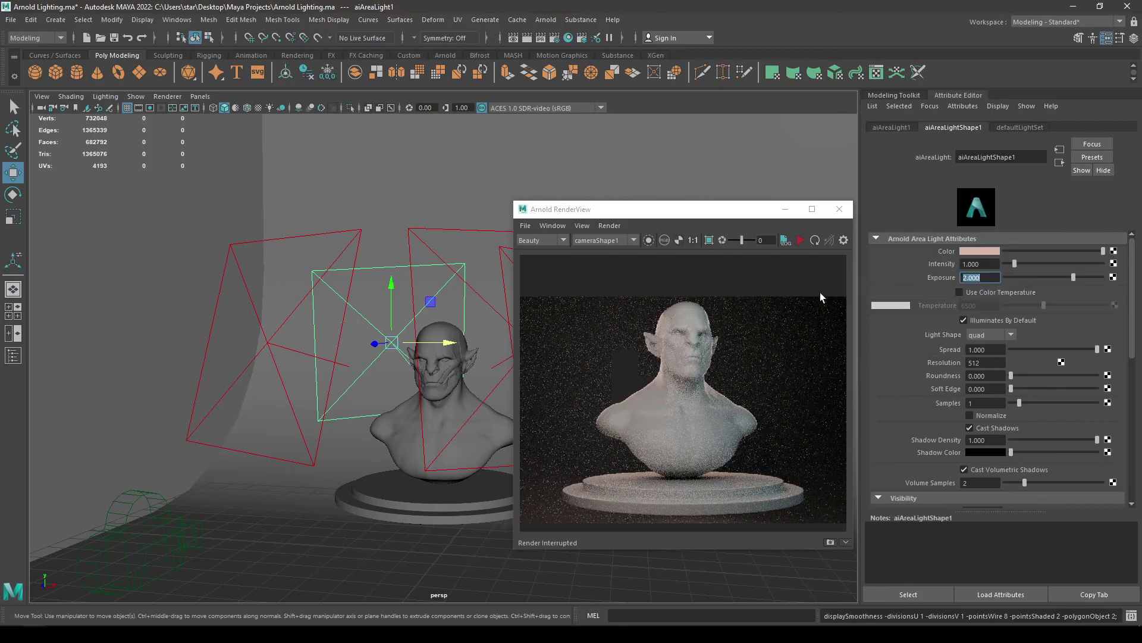
{"action": "left_click", "coordinate": [799, 240]}
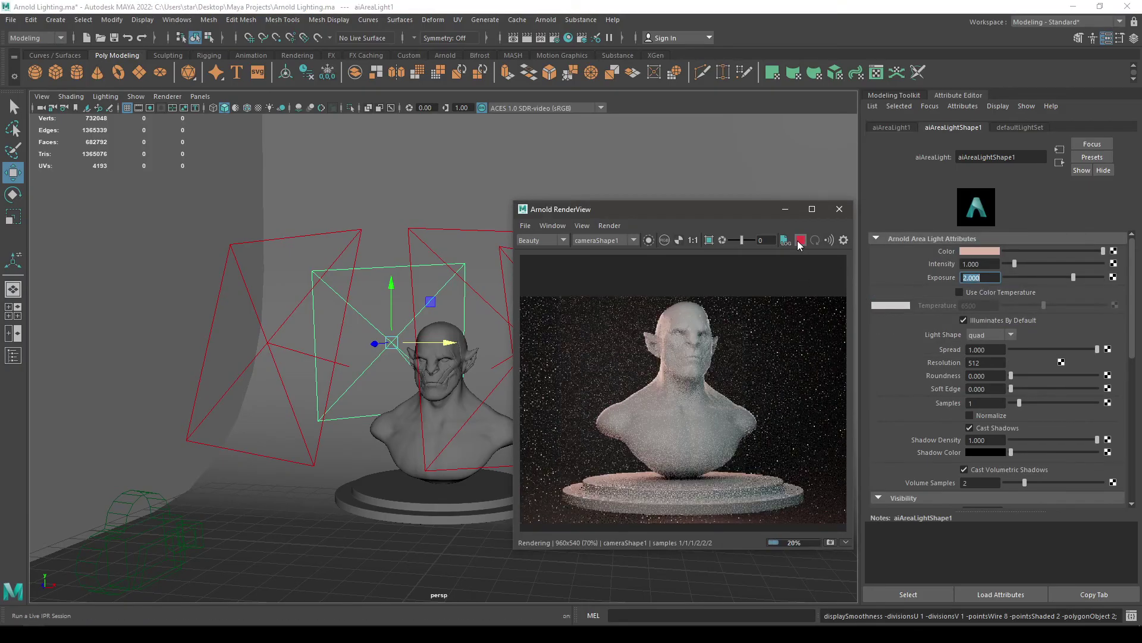
{"action": "left_click", "coordinate": [799, 240]}
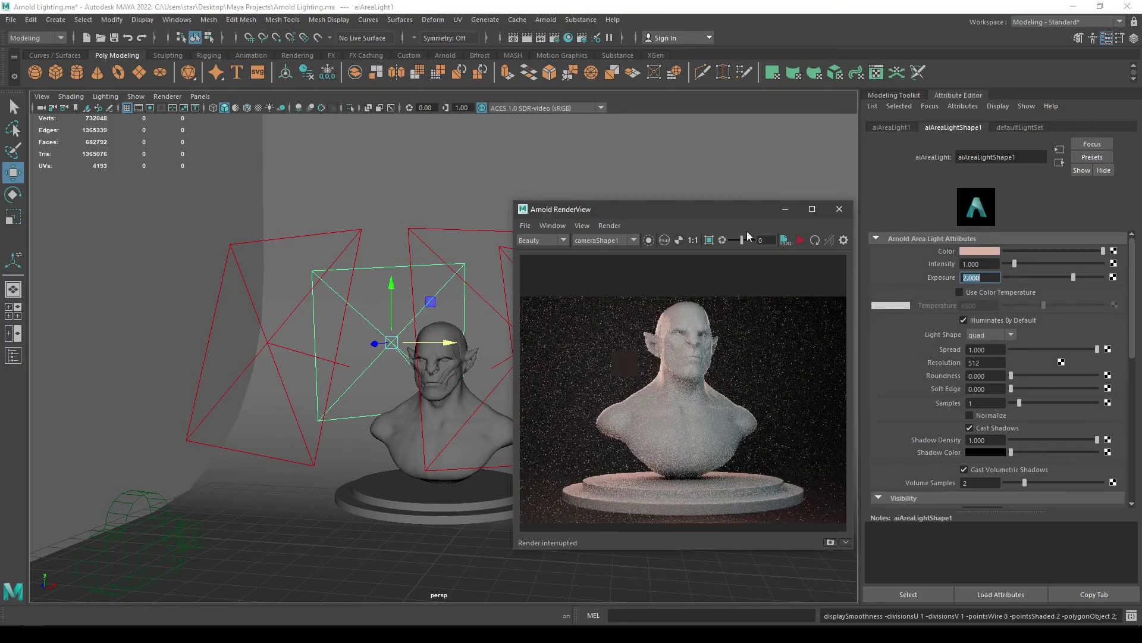
Set the exposure of the rear light on the bust's left to 2 and start the live render.
{"action": "left_click_drag", "start_coordinate": [697, 209], "coordinate": [860, 302]}
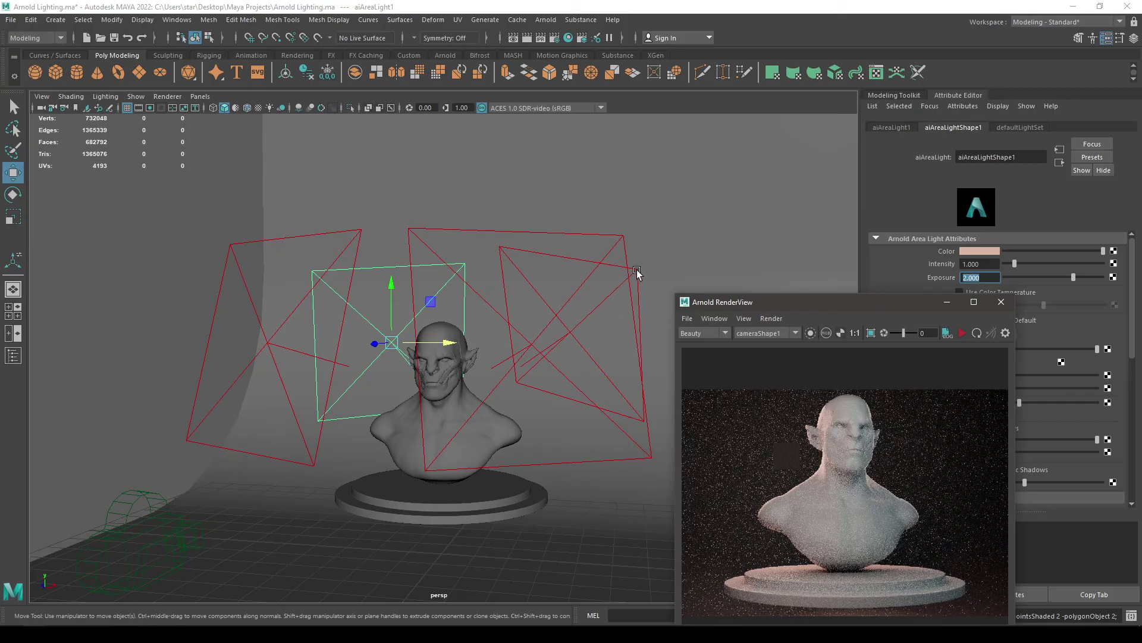
{"action": "left_click", "coordinate": [634, 272]}
{"action": "left_click", "coordinate": [970, 278]}
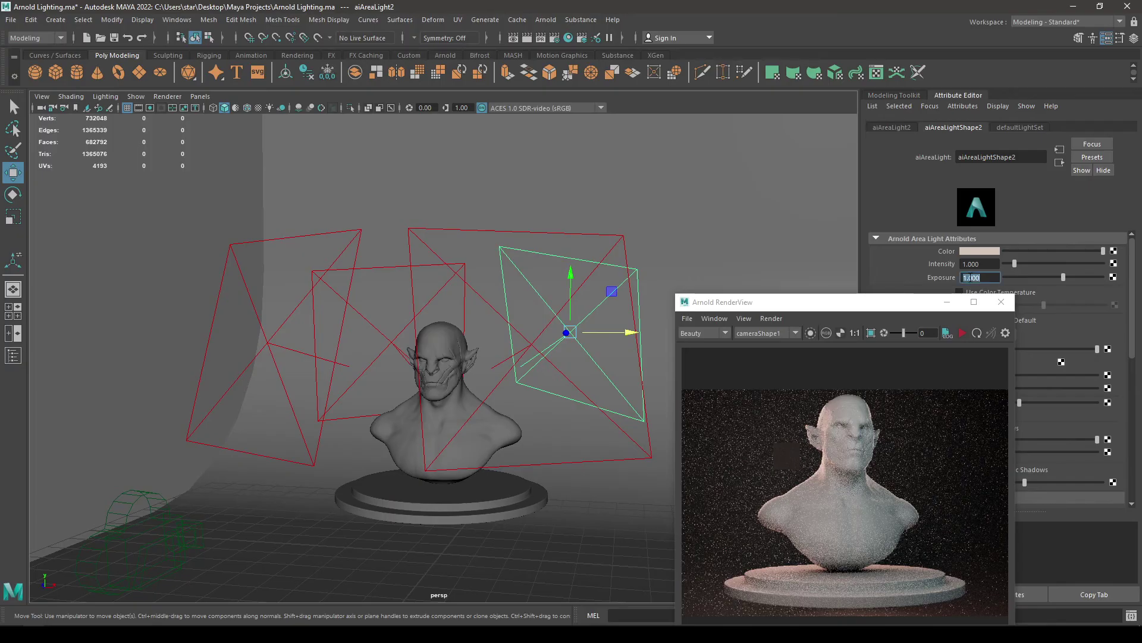
{"action": "type", "text": "2"}
{"action": "key", "text": "Return"}
{"action": "left_click_drag", "start_coordinate": [822, 302], "coordinate": [731, 213]}
{"action": "left_click", "coordinate": [871, 244]}
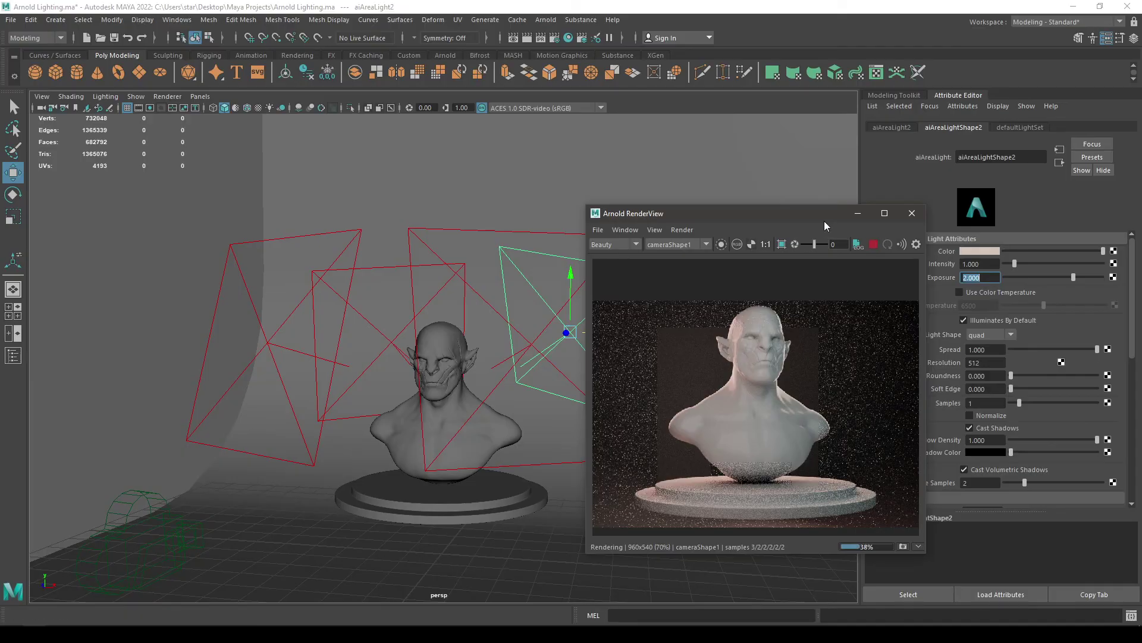
Examine the rear lights' effect on the bust's head, shoulders and pedestal in the live render, both close up and at full frame.
{"action": "left_click_drag", "start_coordinate": [823, 216], "coordinate": [768, 96]}
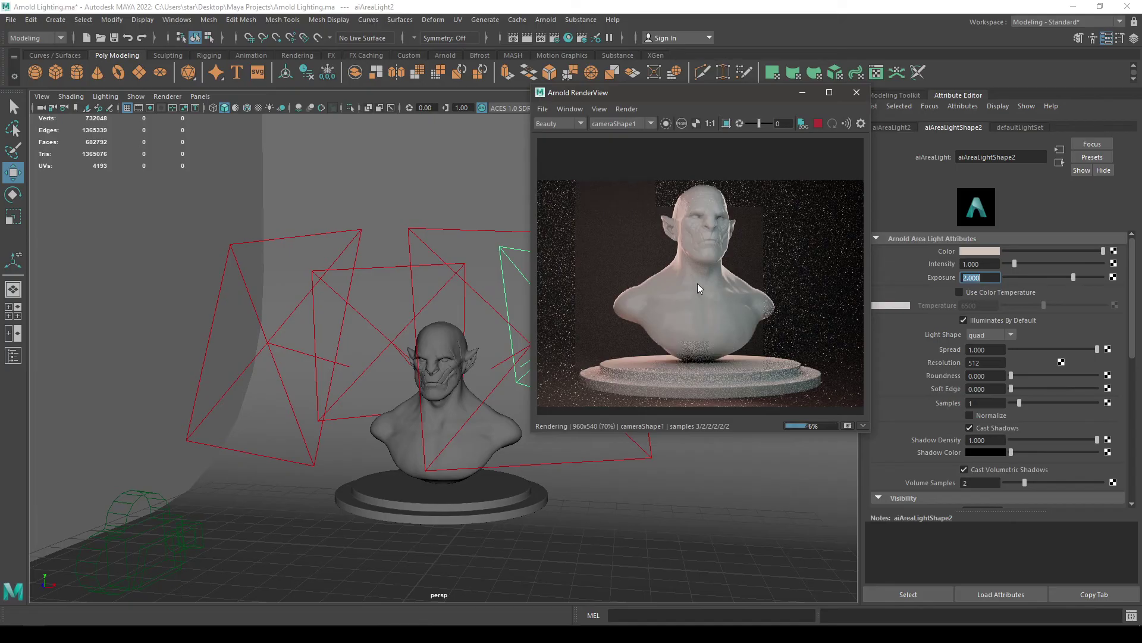
{"action": "scroll", "coordinate": [697, 284], "scroll_direction": "up", "scroll_amount": 1}
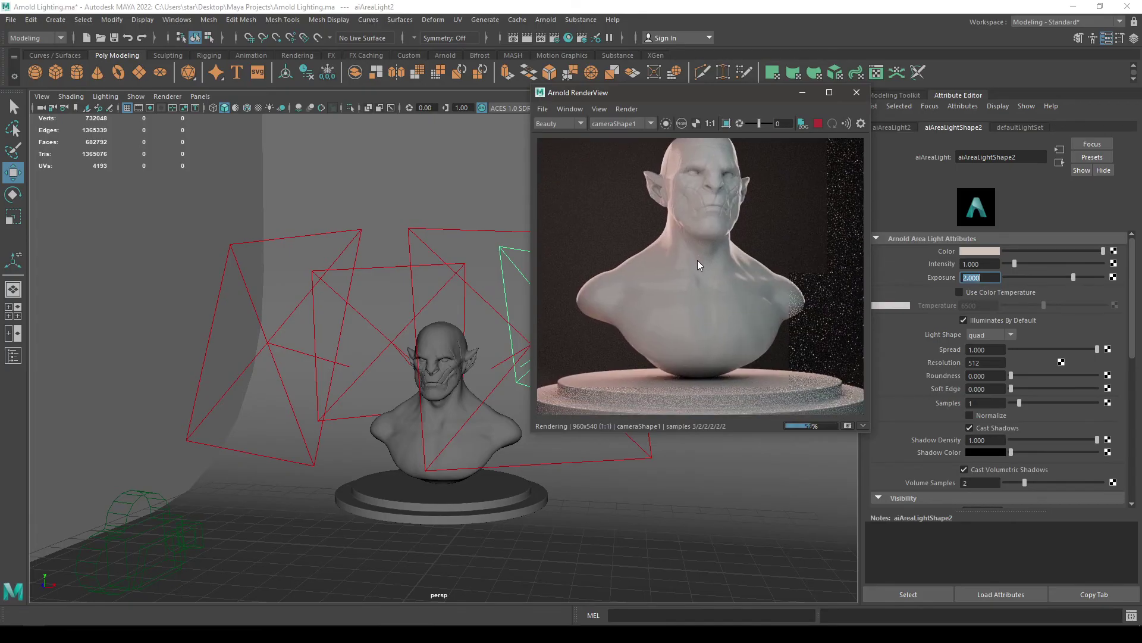
{"action": "scroll", "coordinate": [697, 260], "scroll_direction": "down", "scroll_amount": 1}
{"action": "middle_click_drag", "start_coordinate": [706, 277], "coordinate": [702, 288]}
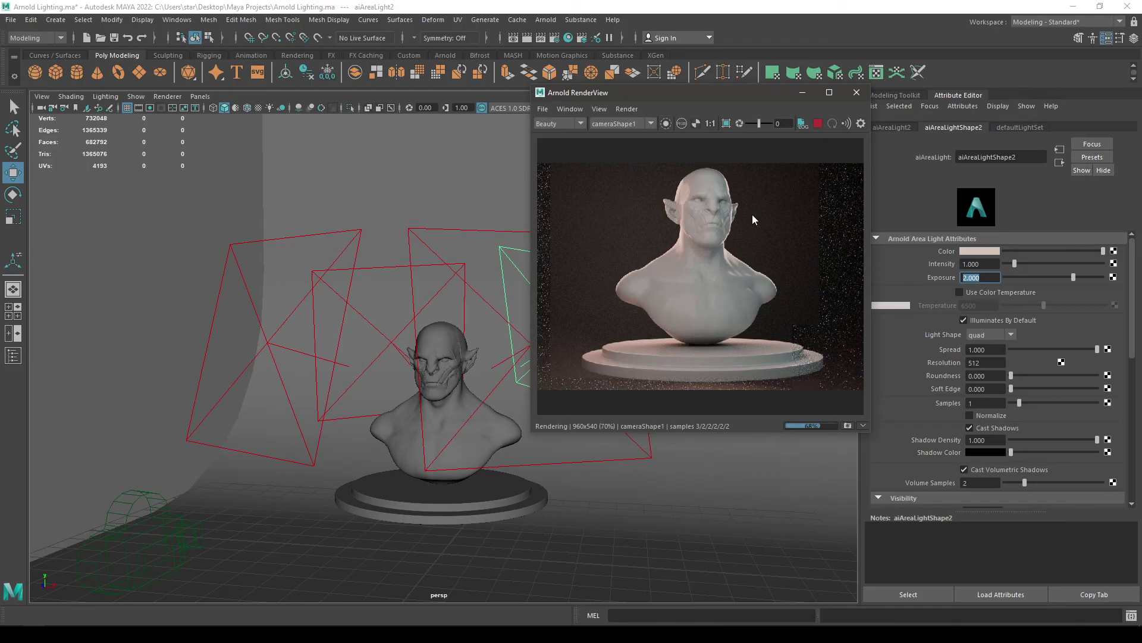
{"action": "scroll", "coordinate": [694, 230], "scroll_direction": "up", "scroll_amount": 4}
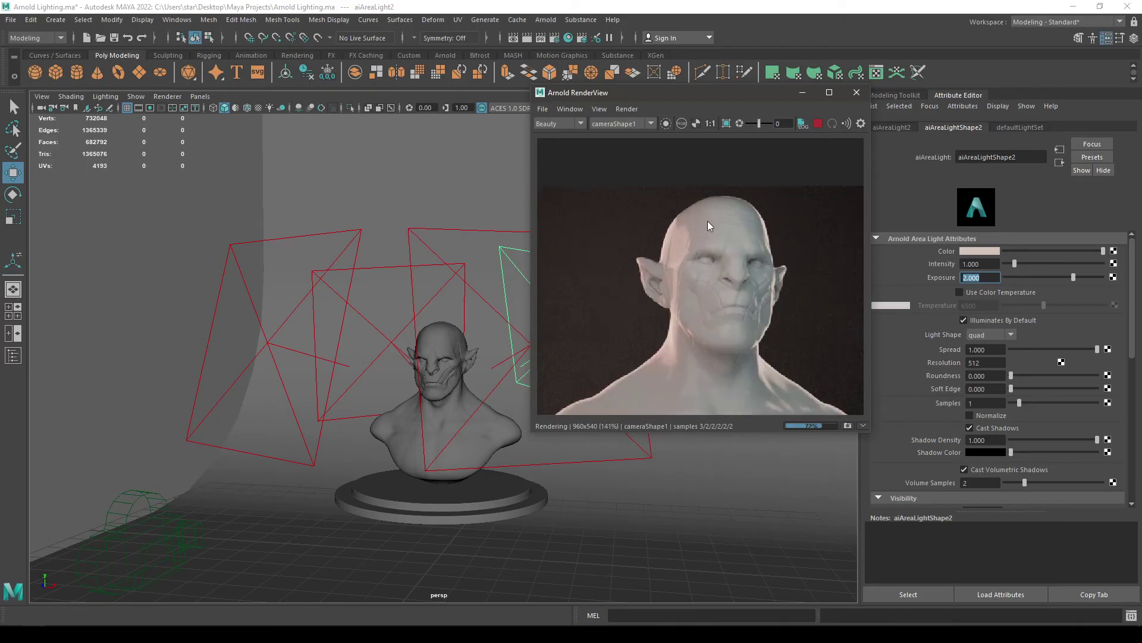
{"action": "scroll", "coordinate": [708, 220], "scroll_direction": "down", "scroll_amount": 4}
{"action": "middle_click_drag", "start_coordinate": [737, 291], "coordinate": [734, 276]}
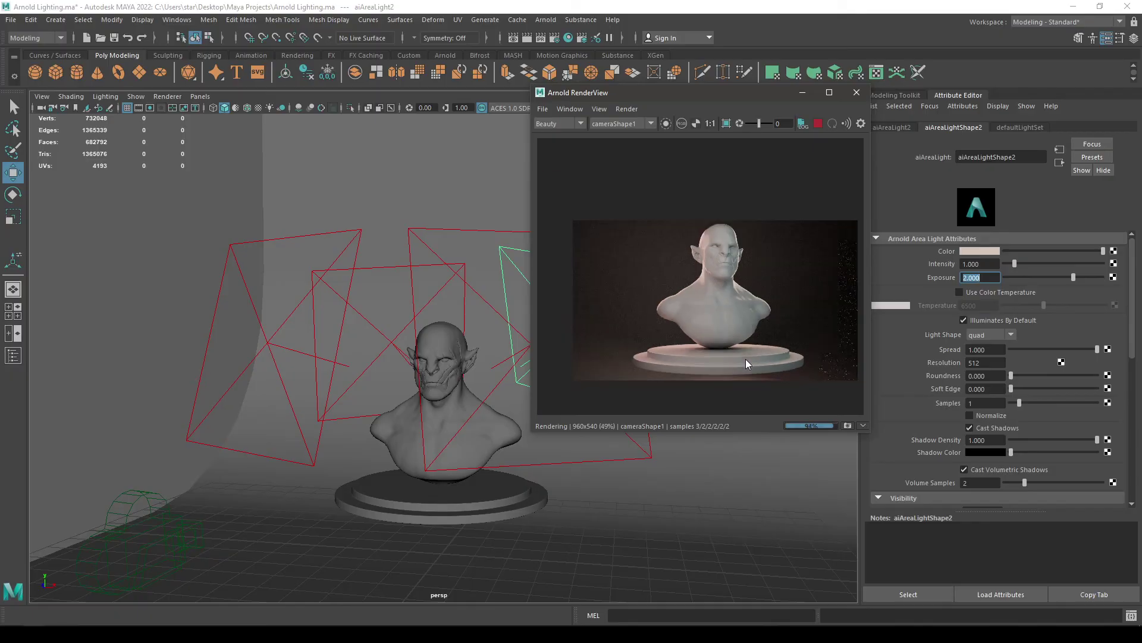
{"action": "middle_click_drag", "start_coordinate": [744, 359], "coordinate": [731, 331]}
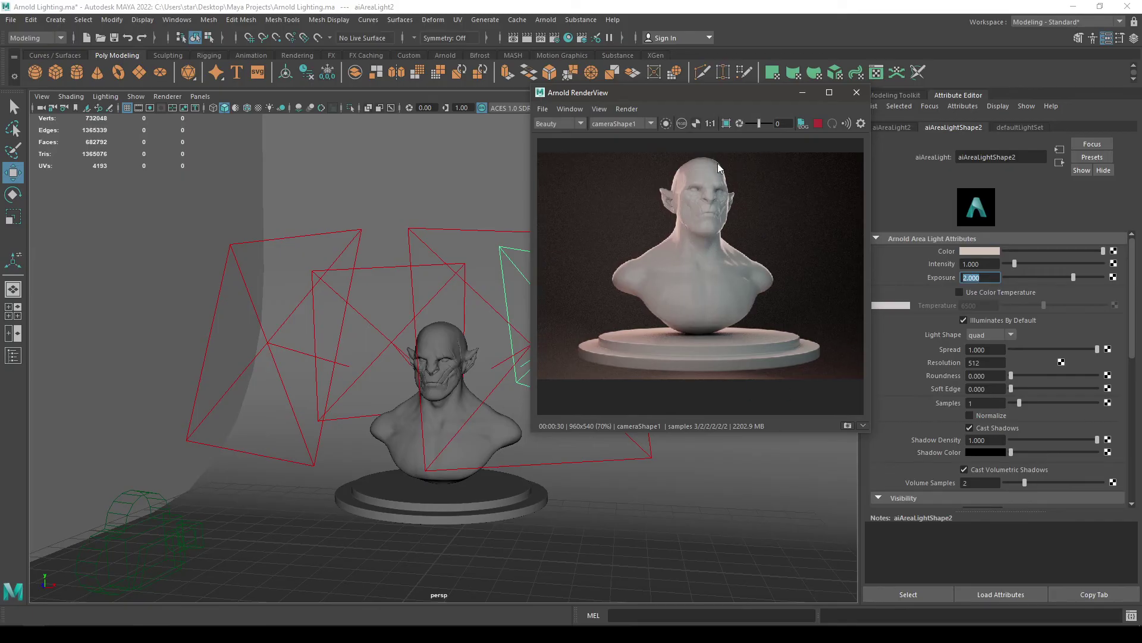
Create a new Arnold area light, raised about 10.8 cm above the origin over the bust, and rotate it to face downwards.
{"action": "left_click_drag", "start_coordinate": [733, 97], "coordinate": [864, 167]}
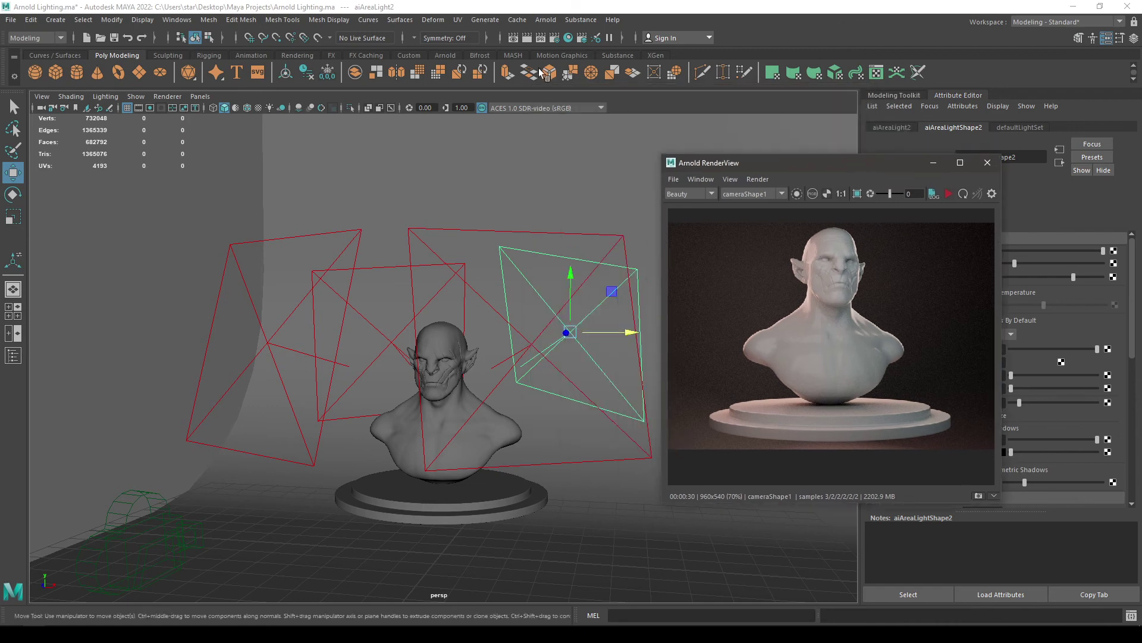
{"action": "left_click", "coordinate": [545, 20]}
{"action": "mouse_move", "coordinate": [572, 78]}
{"action": "left_click", "coordinate": [693, 81]}
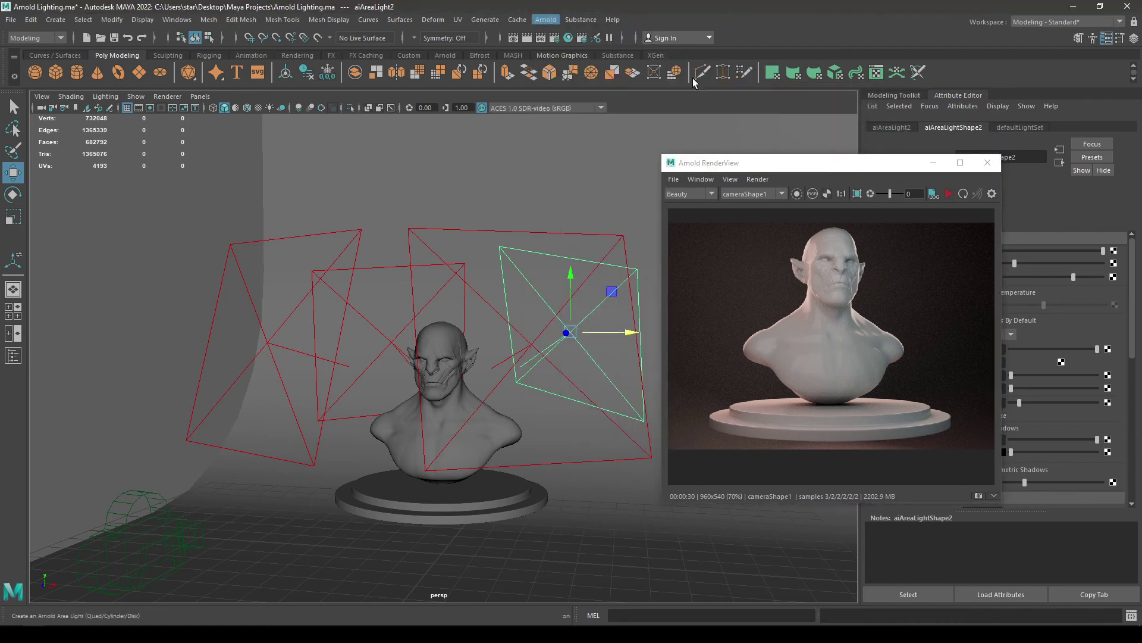
{"action": "left_click_drag", "start_coordinate": [442, 512], "coordinate": [428, 143]}
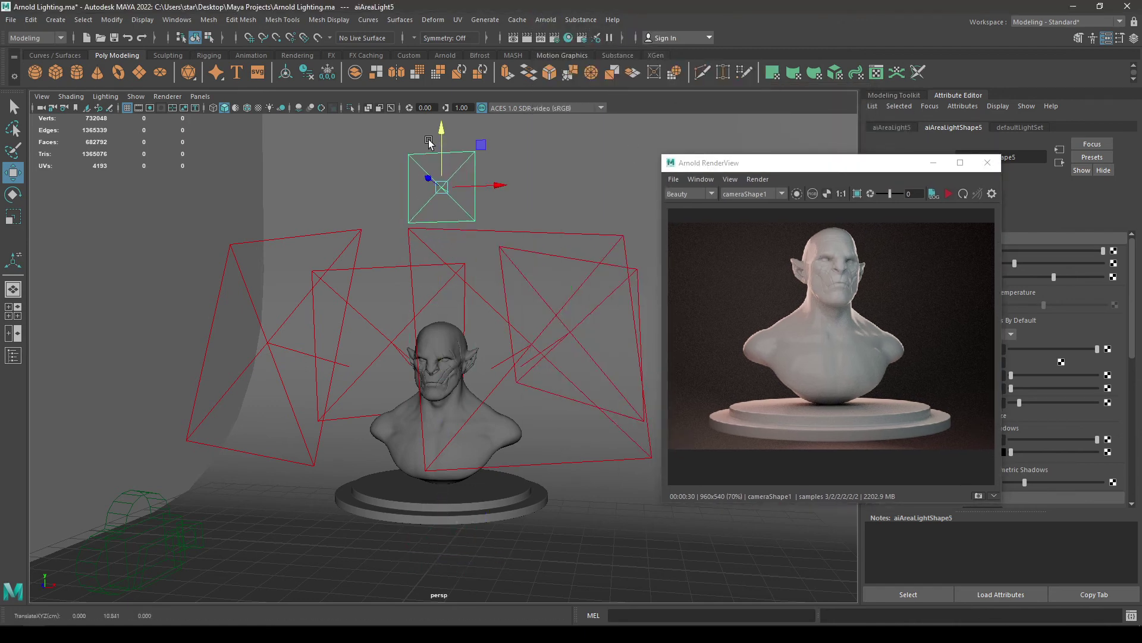
{"action": "left_click_drag", "start_coordinate": [473, 398], "coordinate": [388, 215], "text": "alt"}
{"action": "key", "text": "e"}
Scale the overhead area light uniformly to about 2.66 in the top view so it covers the bust, and return to the perspective view.
{"action": "key", "text": "space"}
{"action": "key", "text": "r"}
{"action": "middle_click_drag", "start_coordinate": [497, 308], "coordinate": [542, 323]}
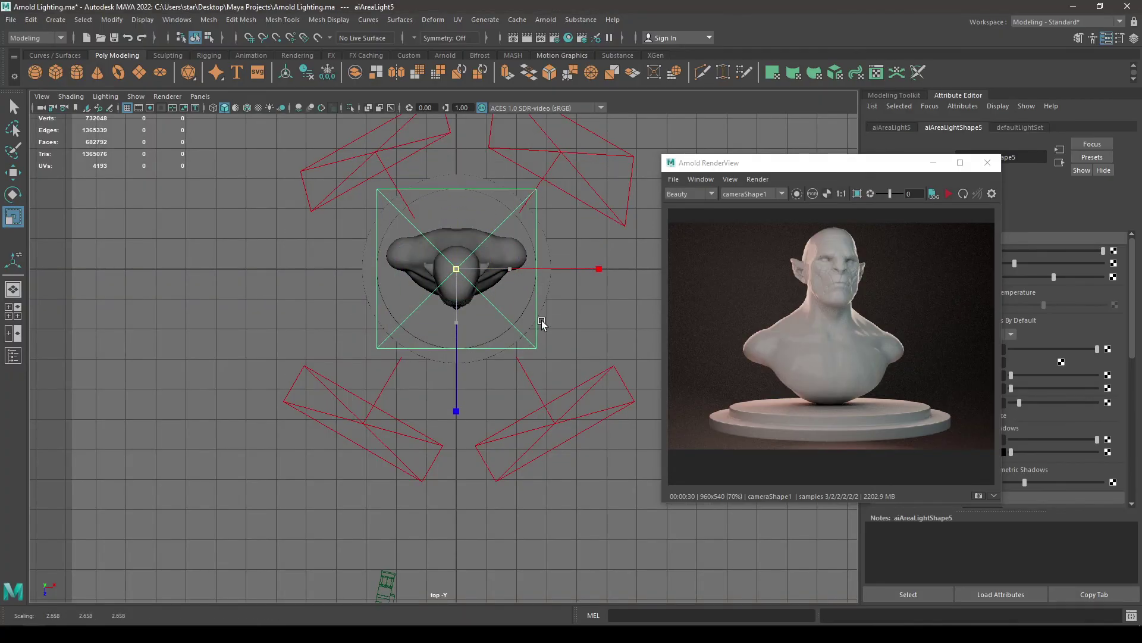
{"action": "key", "text": "w"}
{"action": "key", "text": "space"}
{"action": "left_click_drag", "start_coordinate": [542, 323], "coordinate": [526, 280]}
{"action": "right_click_drag", "start_coordinate": [526, 279], "coordinate": [582, 411], "text": "alt"}
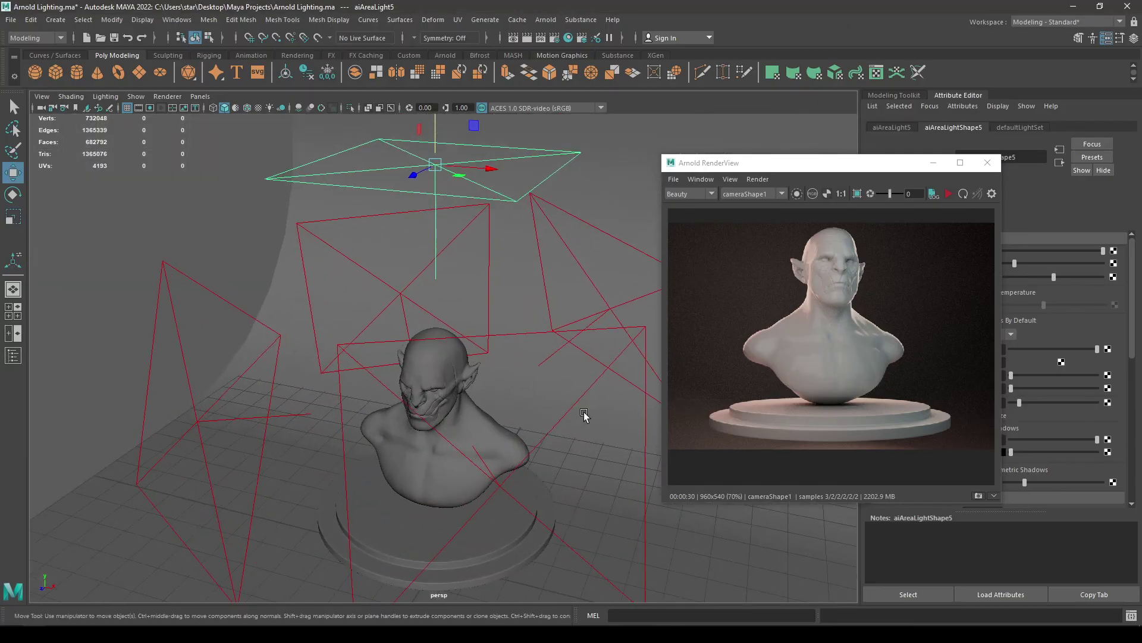
With the live render running, turn off Normalize for the overhead light and set its exposure to 1.
{"action": "left_click", "coordinate": [947, 194]}
{"action": "left_click_drag", "start_coordinate": [845, 171], "coordinate": [727, 169]}
{"action": "left_click", "coordinate": [983, 416]}
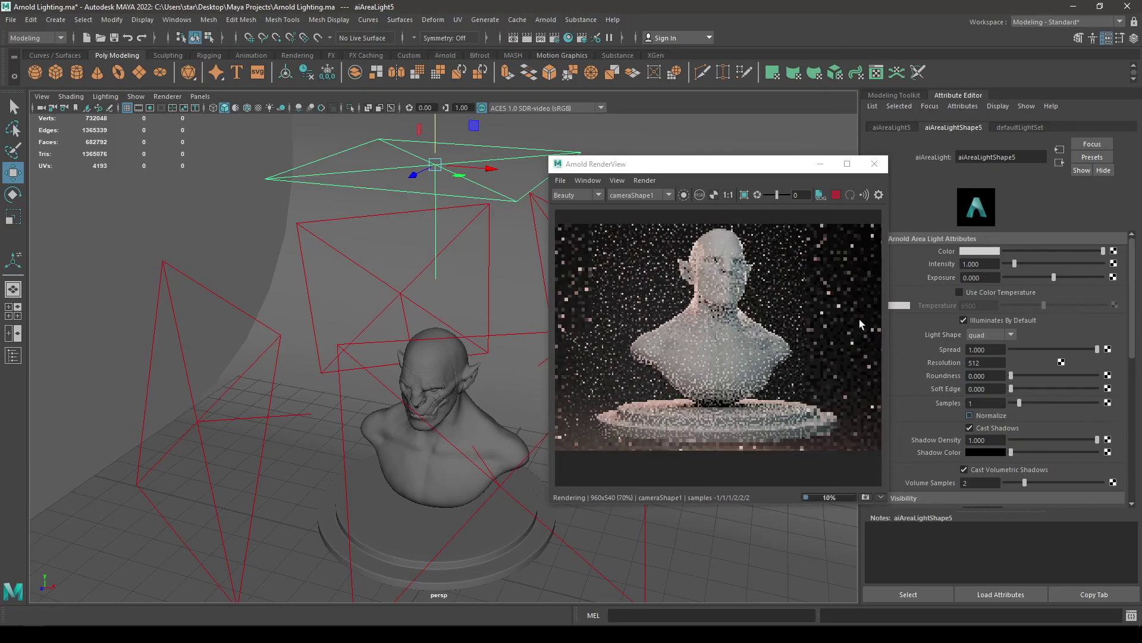
{"action": "left_click", "coordinate": [984, 276]}
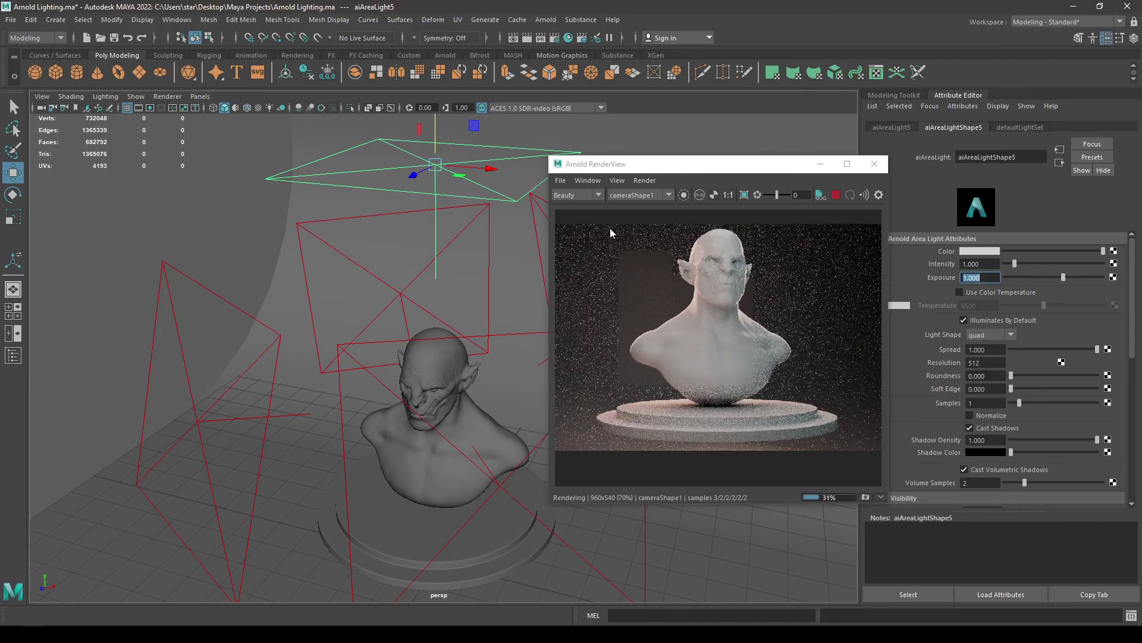
Restrict the live render to a crop region framing the bust's head and shoulders.
{"action": "left_click_drag", "start_coordinate": [608, 231], "coordinate": [833, 404]}
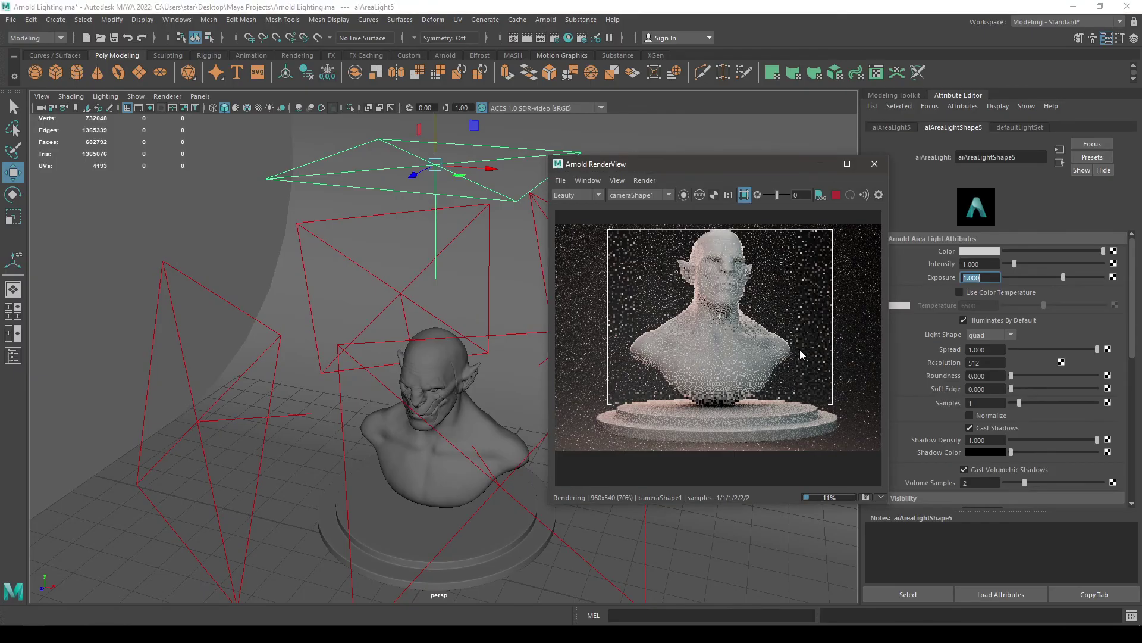
{"action": "left_click", "coordinate": [608, 230]}
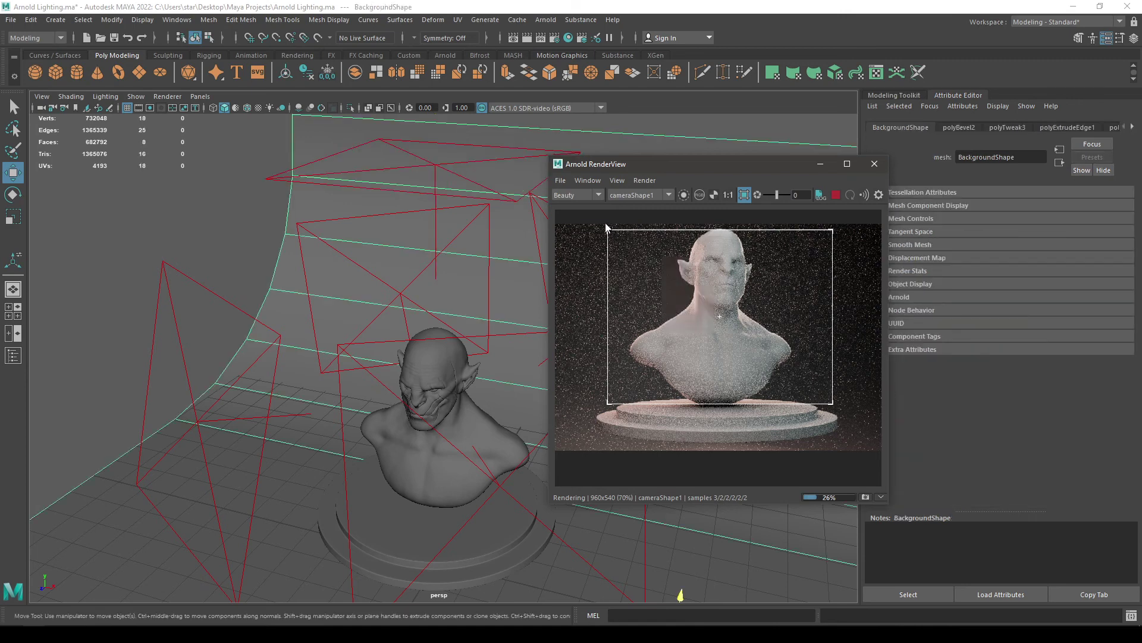
{"action": "mouse_move", "coordinate": [606, 223]}
{"action": "left_mouse_down"}
{"action": "mouse_move", "coordinate": [689, 336]}
{"action": "mouse_move", "coordinate": [731, 351]}
{"action": "mouse_move", "coordinate": [677, 225]}
{"action": "mouse_move", "coordinate": [615, 224]}
{"action": "left_mouse_up"}
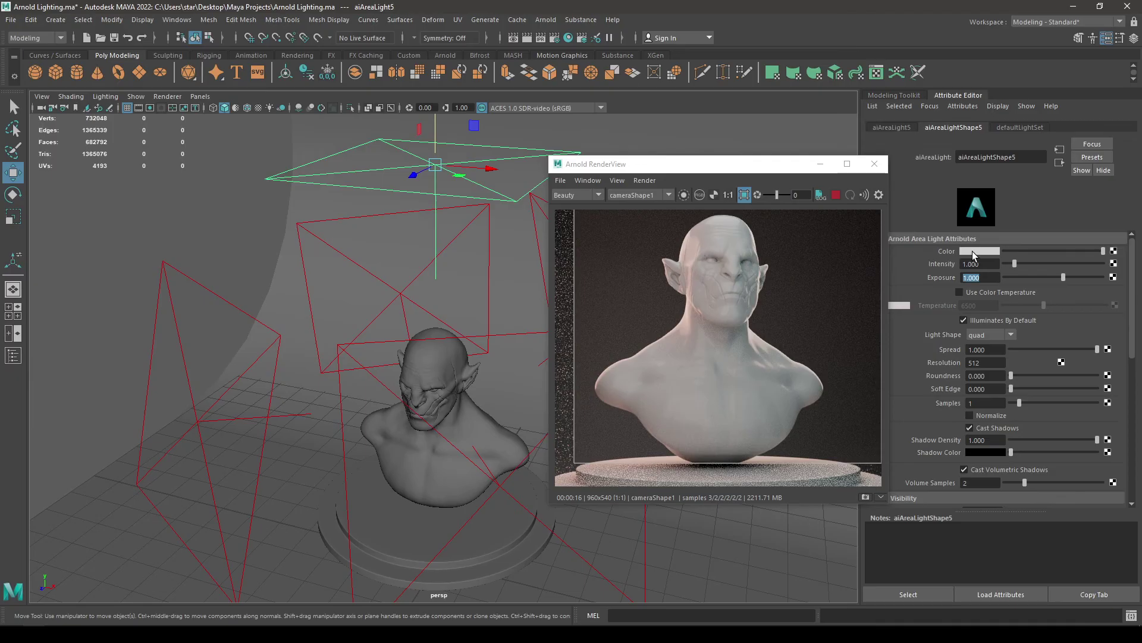
Tint the overhead light a pale warm pink with reduced saturation while checking the bust in the live render.
{"action": "left_click", "coordinate": [974, 251]}
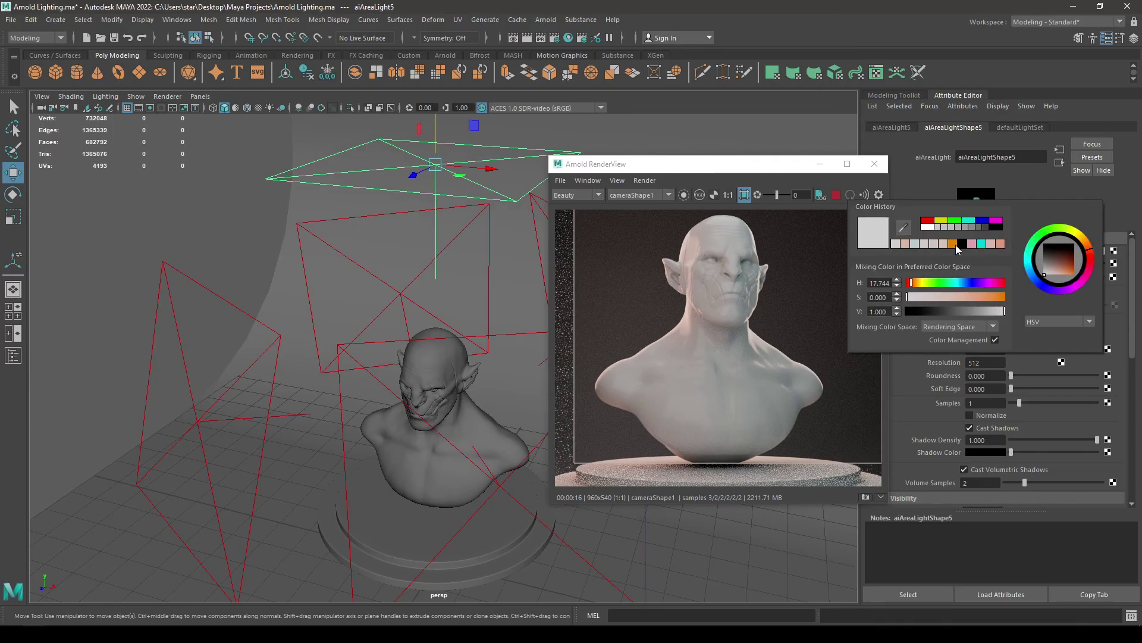
{"action": "left_click", "coordinate": [905, 243]}
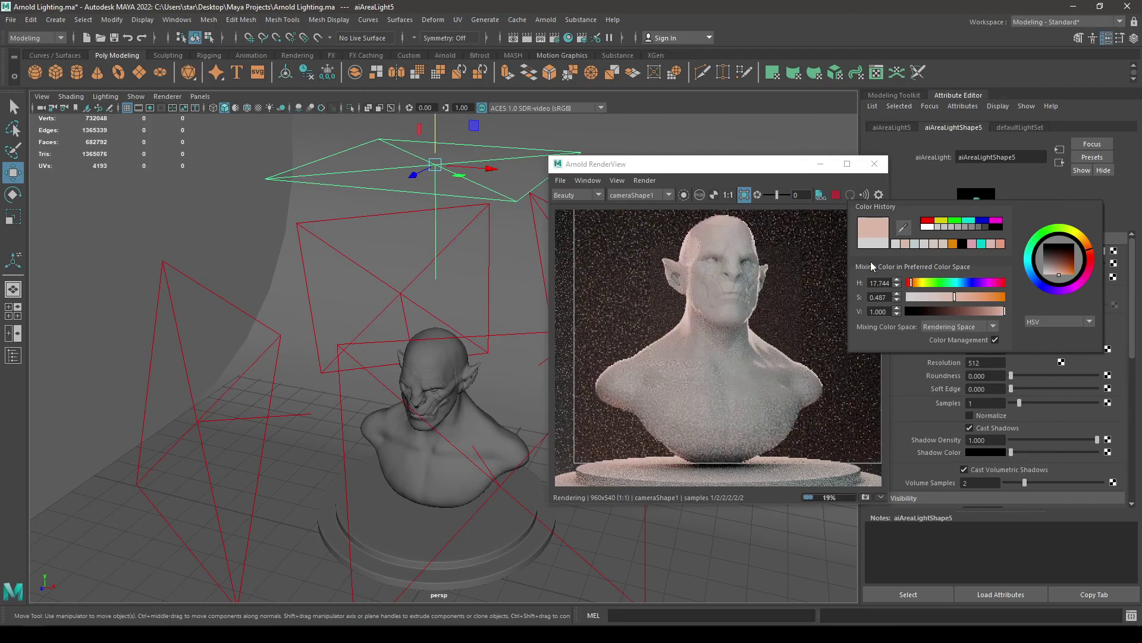
{"action": "left_click", "coordinate": [942, 297]}
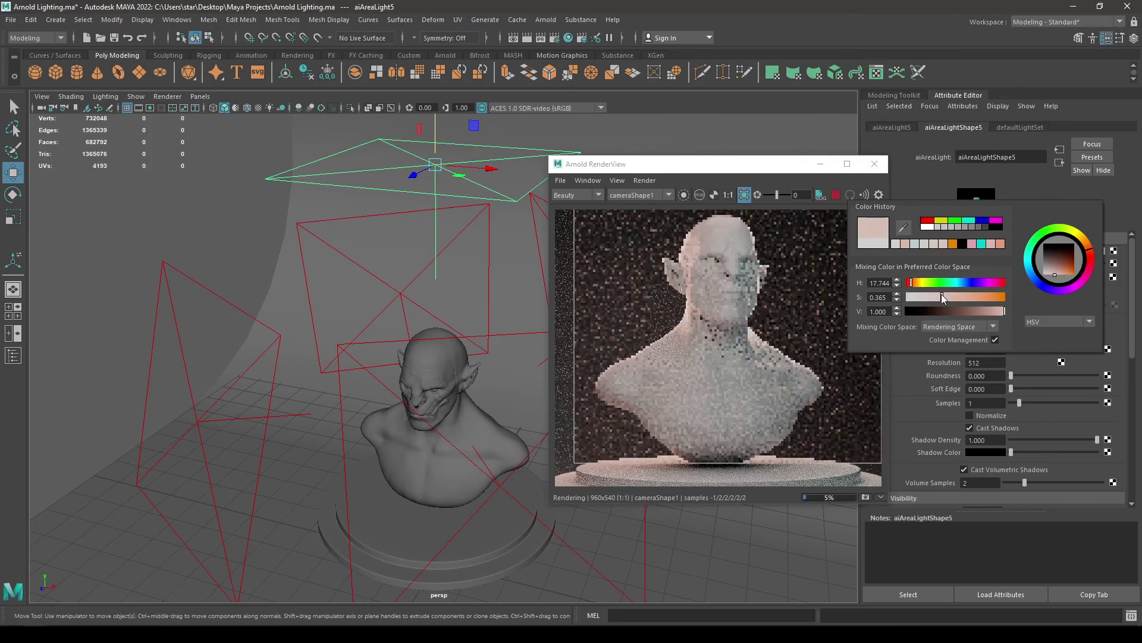
{"action": "left_click_drag", "start_coordinate": [940, 297], "coordinate": [931, 298]}
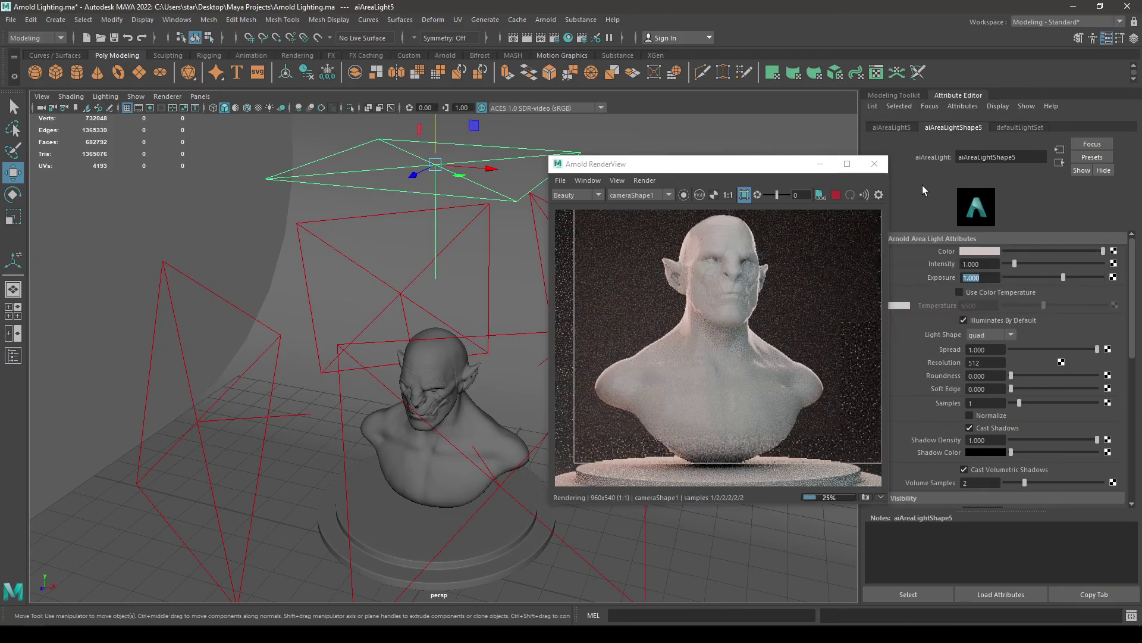
{"action": "scroll", "coordinate": [737, 354], "scroll_direction": "down", "scroll_amount": 2}
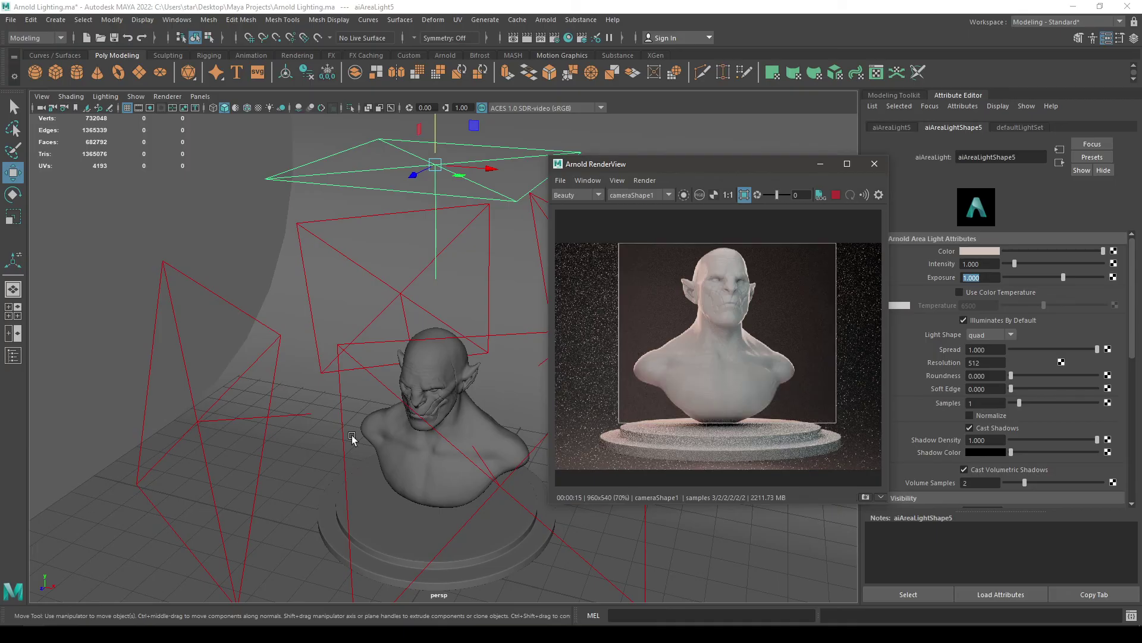
Stop the live render and move the render window clear of the light setup.
{"action": "left_click_drag", "start_coordinate": [415, 441], "coordinate": [357, 470], "text": "alt"}
{"action": "scroll", "coordinate": [381, 458], "scroll_direction": "down", "scroll_amount": 3}
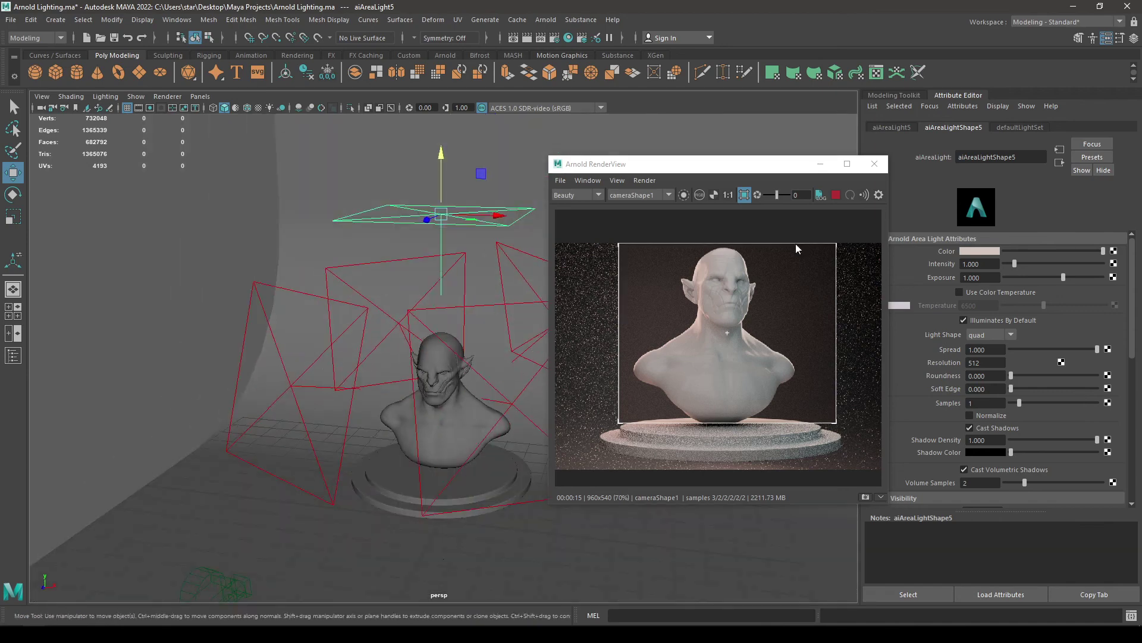
{"action": "left_click", "coordinate": [838, 196]}
{"action": "left_click_drag", "start_coordinate": [745, 164], "coordinate": [972, 208]}
{"action": "left_click_drag", "start_coordinate": [470, 351], "coordinate": [421, 415], "text": "alt"}
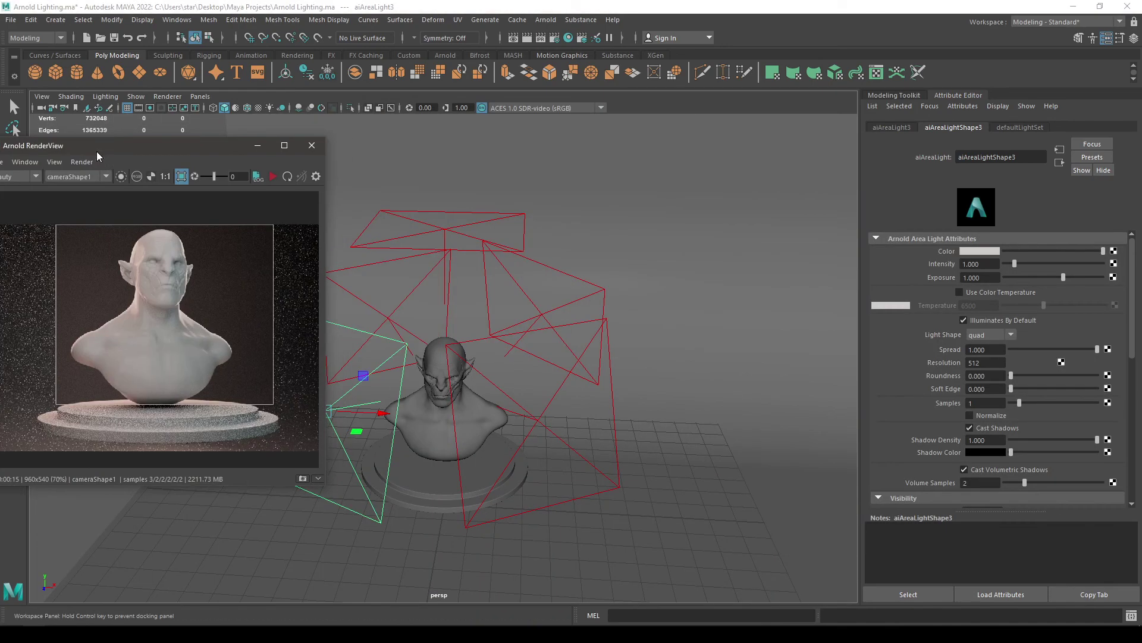
{"action": "left_click_drag", "start_coordinate": [155, 145], "coordinate": [192, 177]}
Set the exposure of the front light on the bust's right to 2 and test it in the live render.
{"action": "left_click_drag", "start_coordinate": [516, 385], "coordinate": [452, 369], "text": "alt"}
{"action": "left_click", "coordinate": [981, 278]}
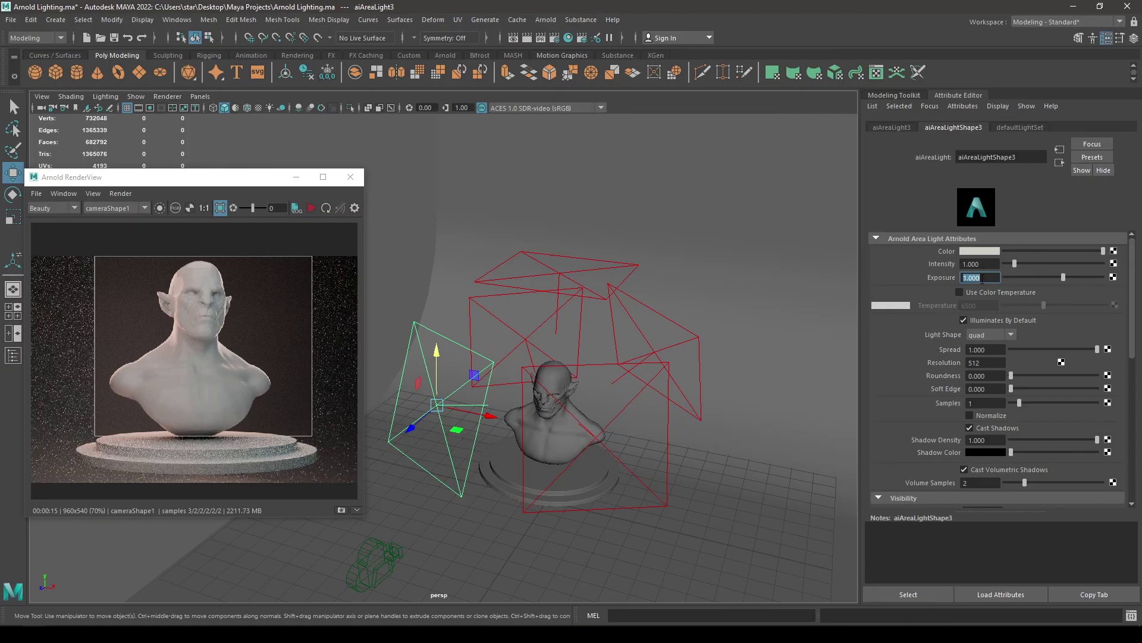
{"action": "type", "text": "2"}
{"action": "key", "text": "Return"}
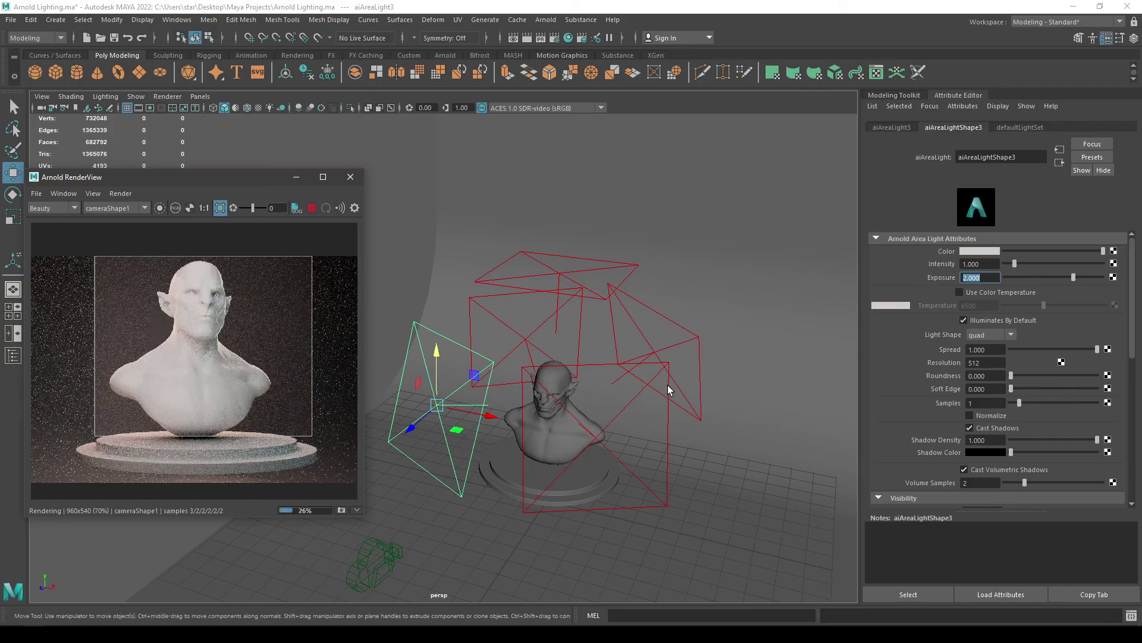
{"action": "left_click_drag", "start_coordinate": [212, 177], "coordinate": [248, 160]}
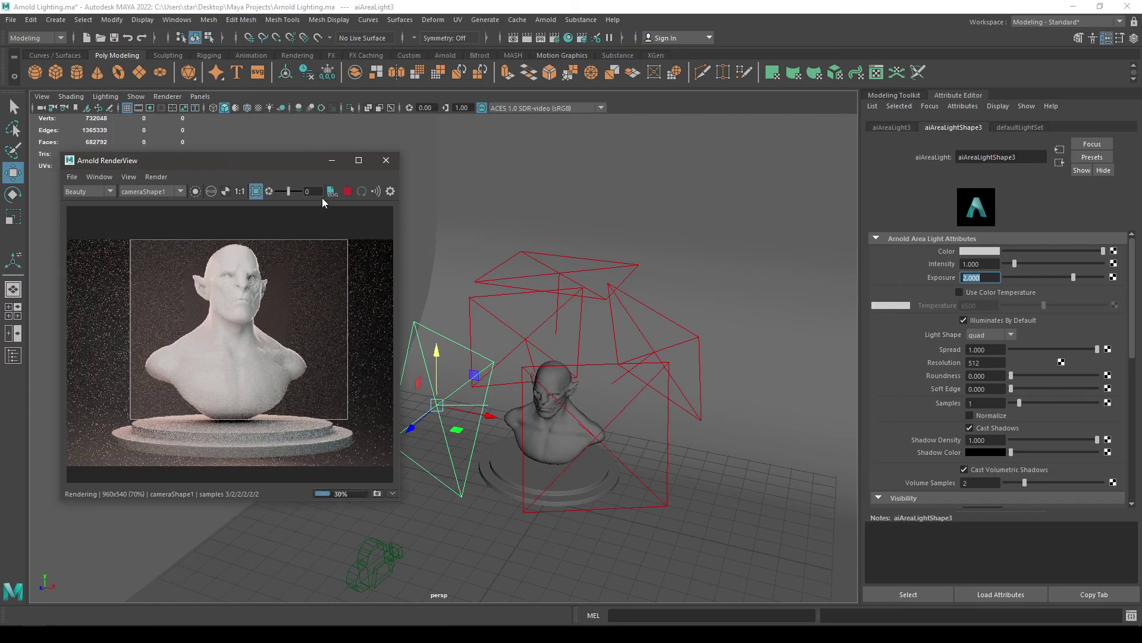
{"action": "left_click", "coordinate": [348, 191]}
{"action": "scroll", "coordinate": [667, 434], "scroll_direction": "up", "scroll_amount": 5}
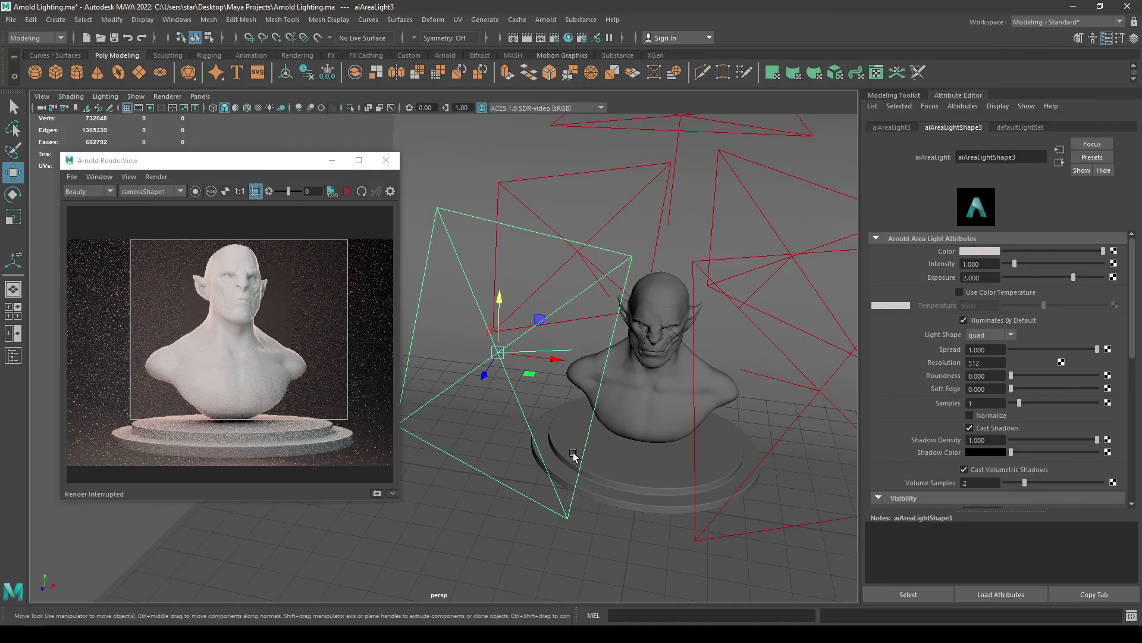
Compare the exposure and placement of the two front area lights by selecting each and viewing it around the bust.
{"action": "left_click_drag", "start_coordinate": [661, 535], "coordinate": [708, 503], "text": "alt"}
{"action": "middle_click_drag", "start_coordinate": [708, 503], "coordinate": [556, 554], "text": "alt"}
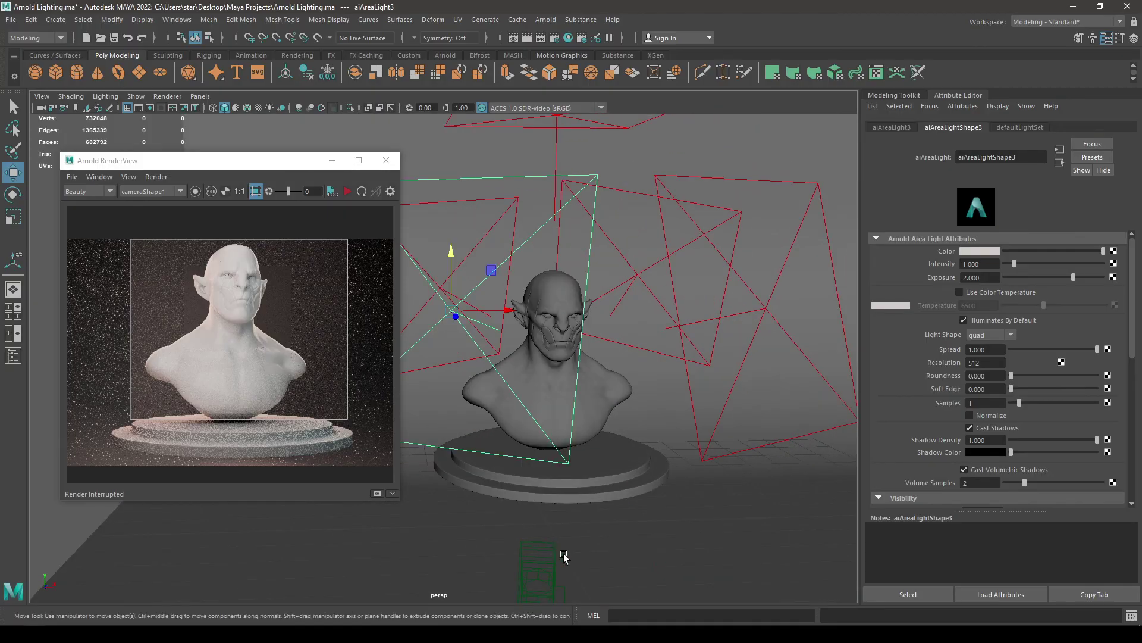
{"action": "left_click_drag", "start_coordinate": [558, 556], "coordinate": [518, 393], "text": "alt"}
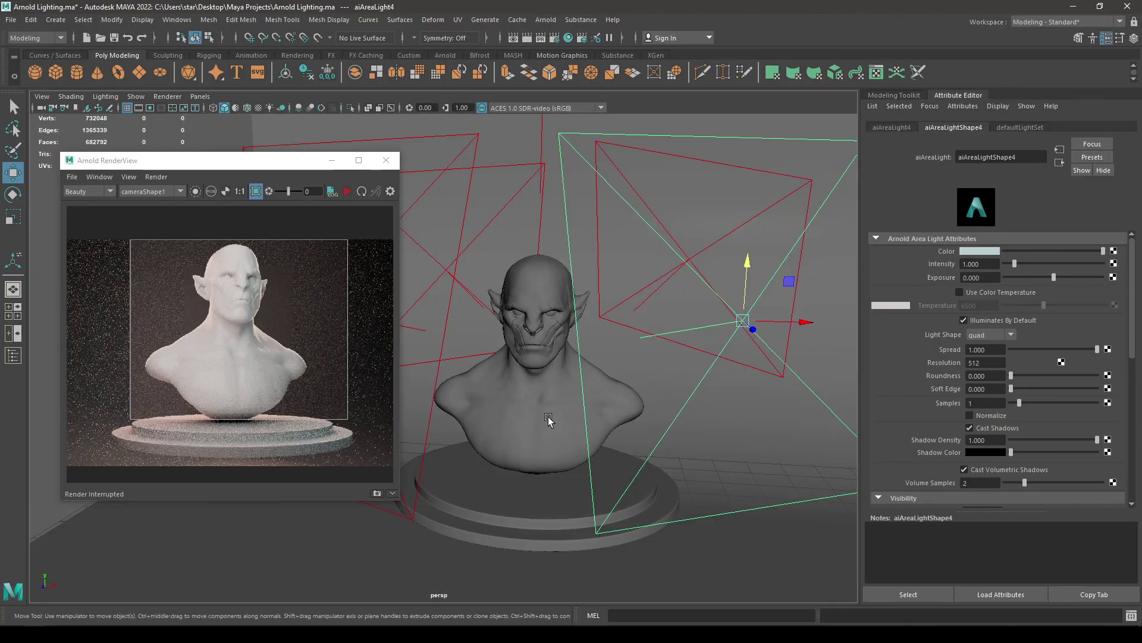
{"action": "left_click_drag", "start_coordinate": [548, 419], "coordinate": [651, 494], "text": "alt"}
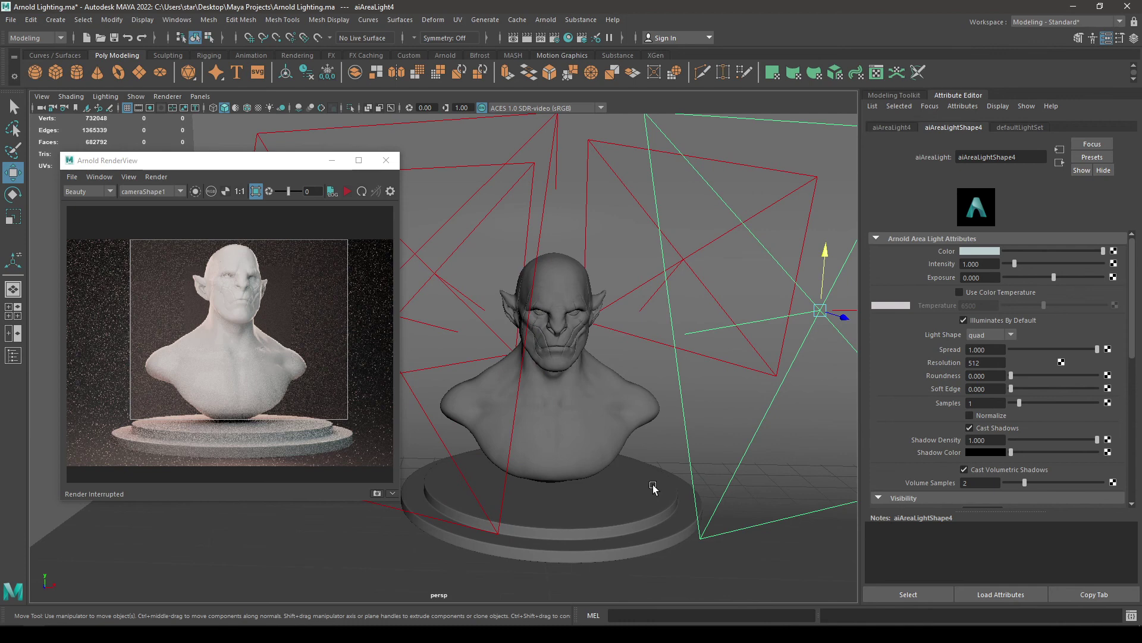
{"action": "scroll", "coordinate": [721, 475], "scroll_direction": "down", "scroll_amount": 2}
{"action": "left_click_drag", "start_coordinate": [721, 475], "coordinate": [560, 440], "text": "alt"}
{"action": "left_click", "coordinate": [443, 410]}
{"action": "left_click", "coordinate": [558, 440]}
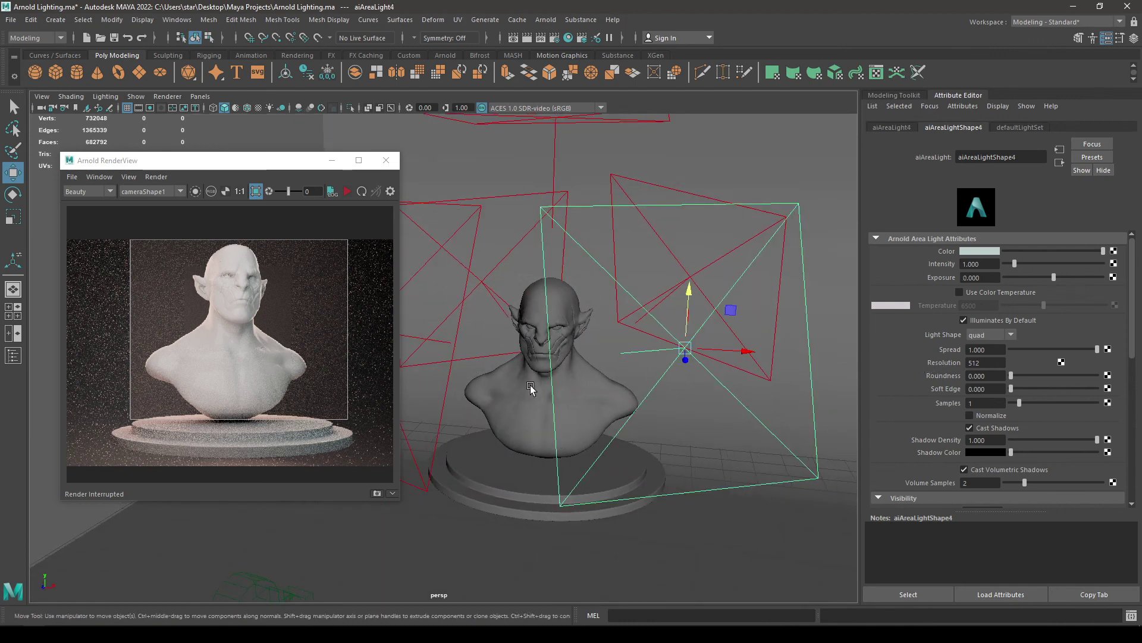
{"action": "left_click", "coordinate": [441, 412]}
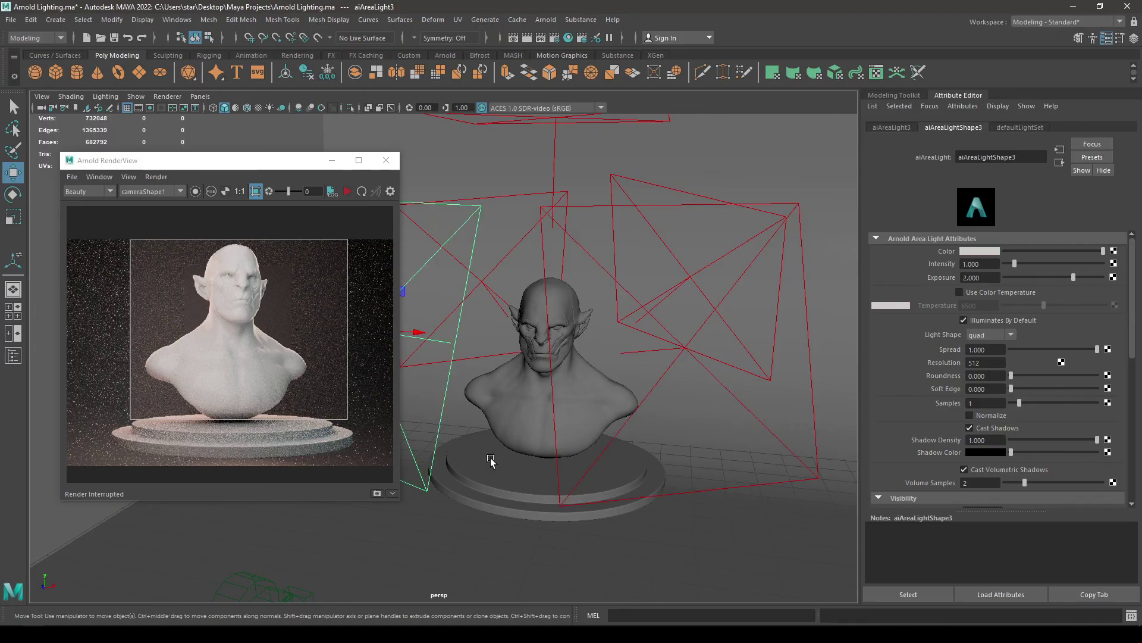
{"action": "left_click_drag", "start_coordinate": [491, 459], "coordinate": [622, 445], "text": "alt"}
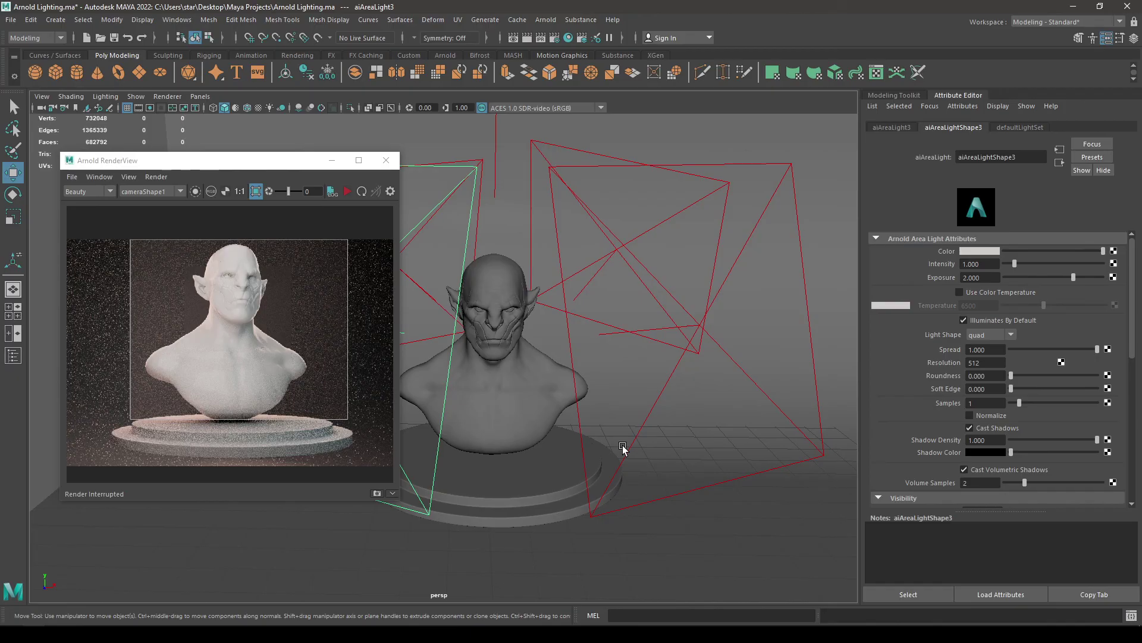
{"action": "left_click", "coordinate": [581, 431]}
{"action": "left_click_drag", "start_coordinate": [581, 430], "coordinate": [633, 397], "text": "alt"}
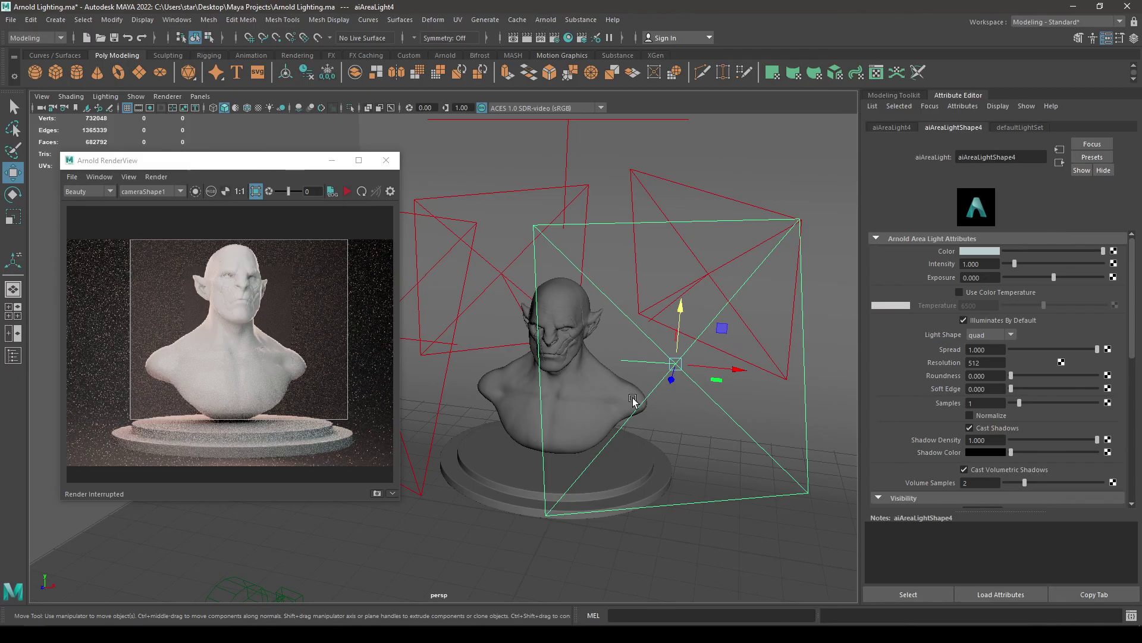
{"action": "left_click_drag", "start_coordinate": [633, 398], "coordinate": [595, 399], "text": "alt"}
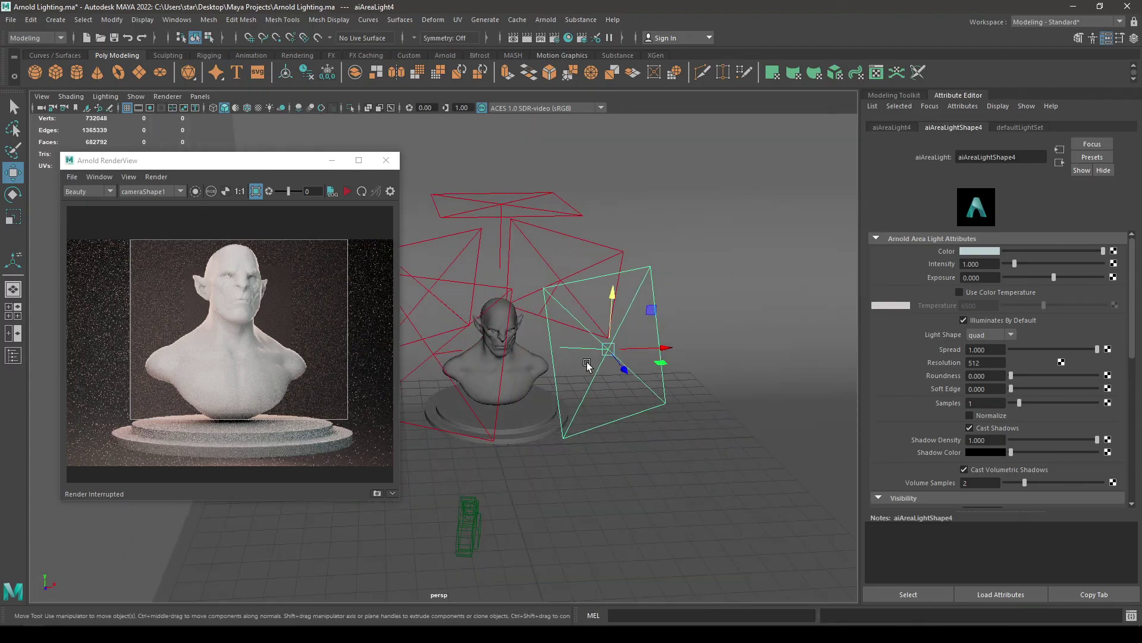
Render the bust through cameraShape1 and reposition the render window to review the result beside the light setup.
{"action": "left_click", "coordinate": [347, 191]}
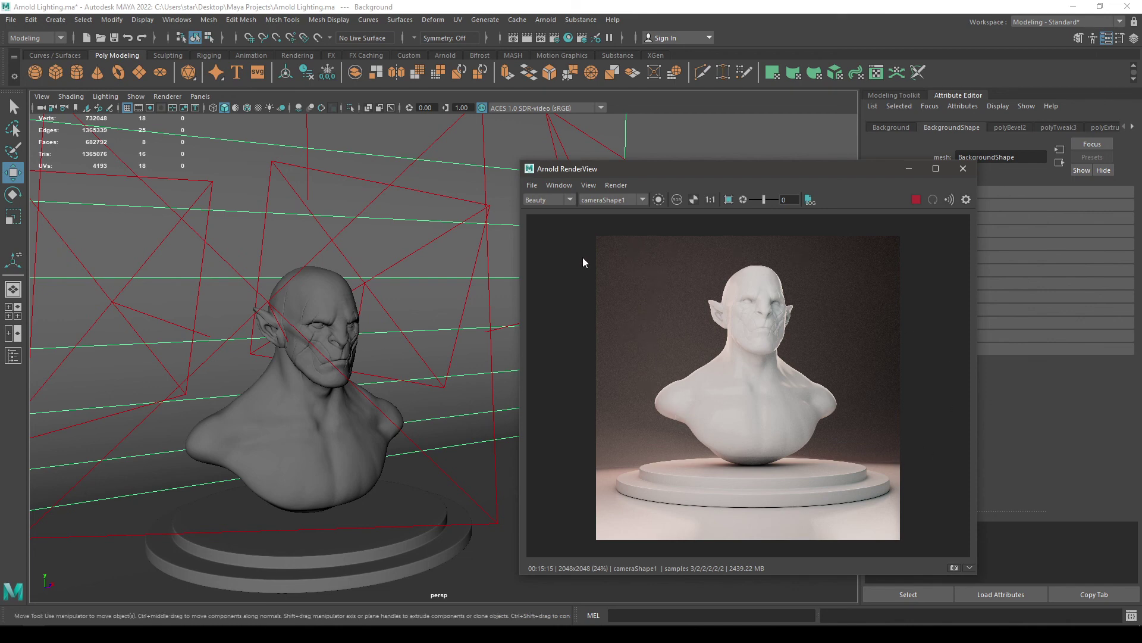
{"action": "left_click_drag", "start_coordinate": [312, 444], "coordinate": [382, 410], "text": "alt"}
{"action": "left_click_drag", "start_coordinate": [395, 368], "coordinate": [405, 360], "text": "alt"}
{"action": "left_click_drag", "start_coordinate": [755, 169], "coordinate": [767, 122]}
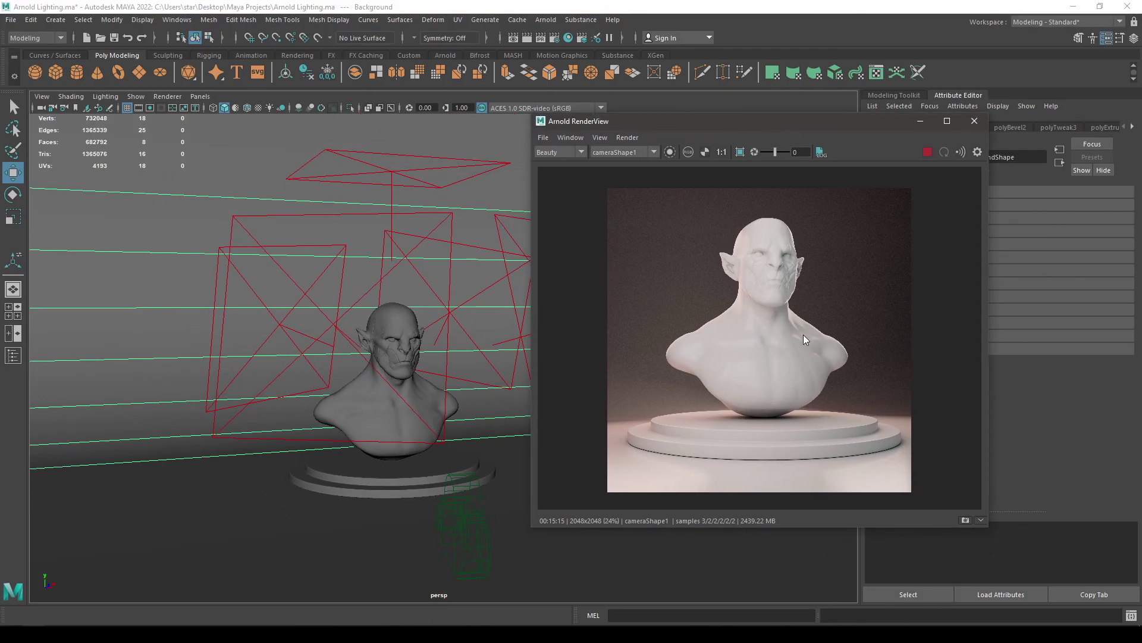
{"action": "left_click_drag", "start_coordinate": [500, 477], "coordinate": [453, 555], "text": "alt"}
{"action": "scroll", "coordinate": [454, 555], "scroll_direction": "up", "scroll_amount": 4}
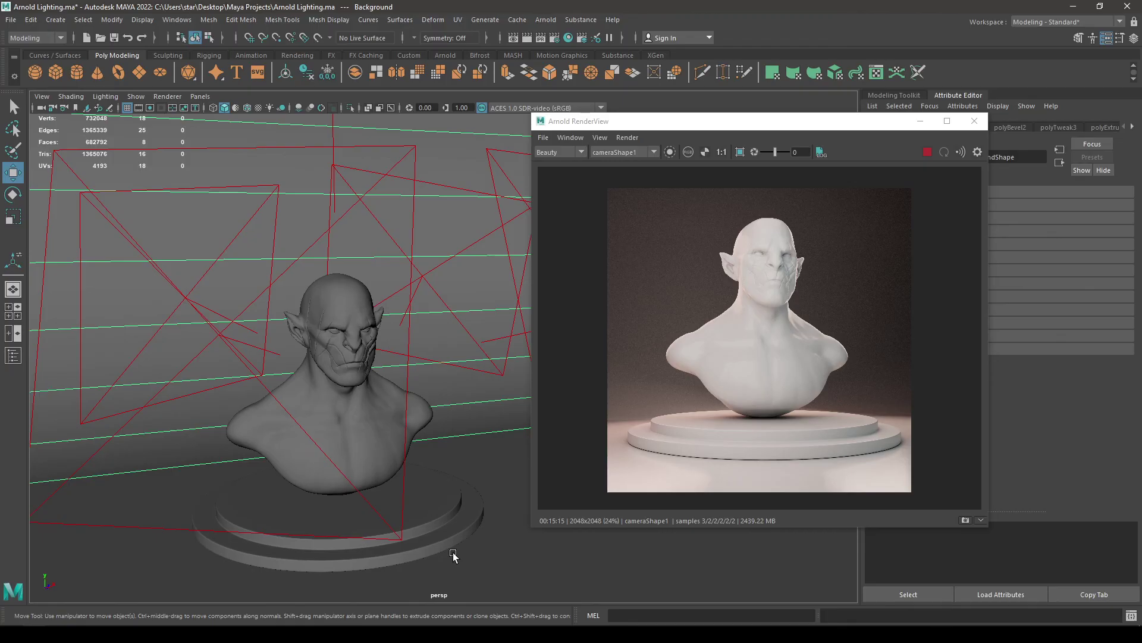